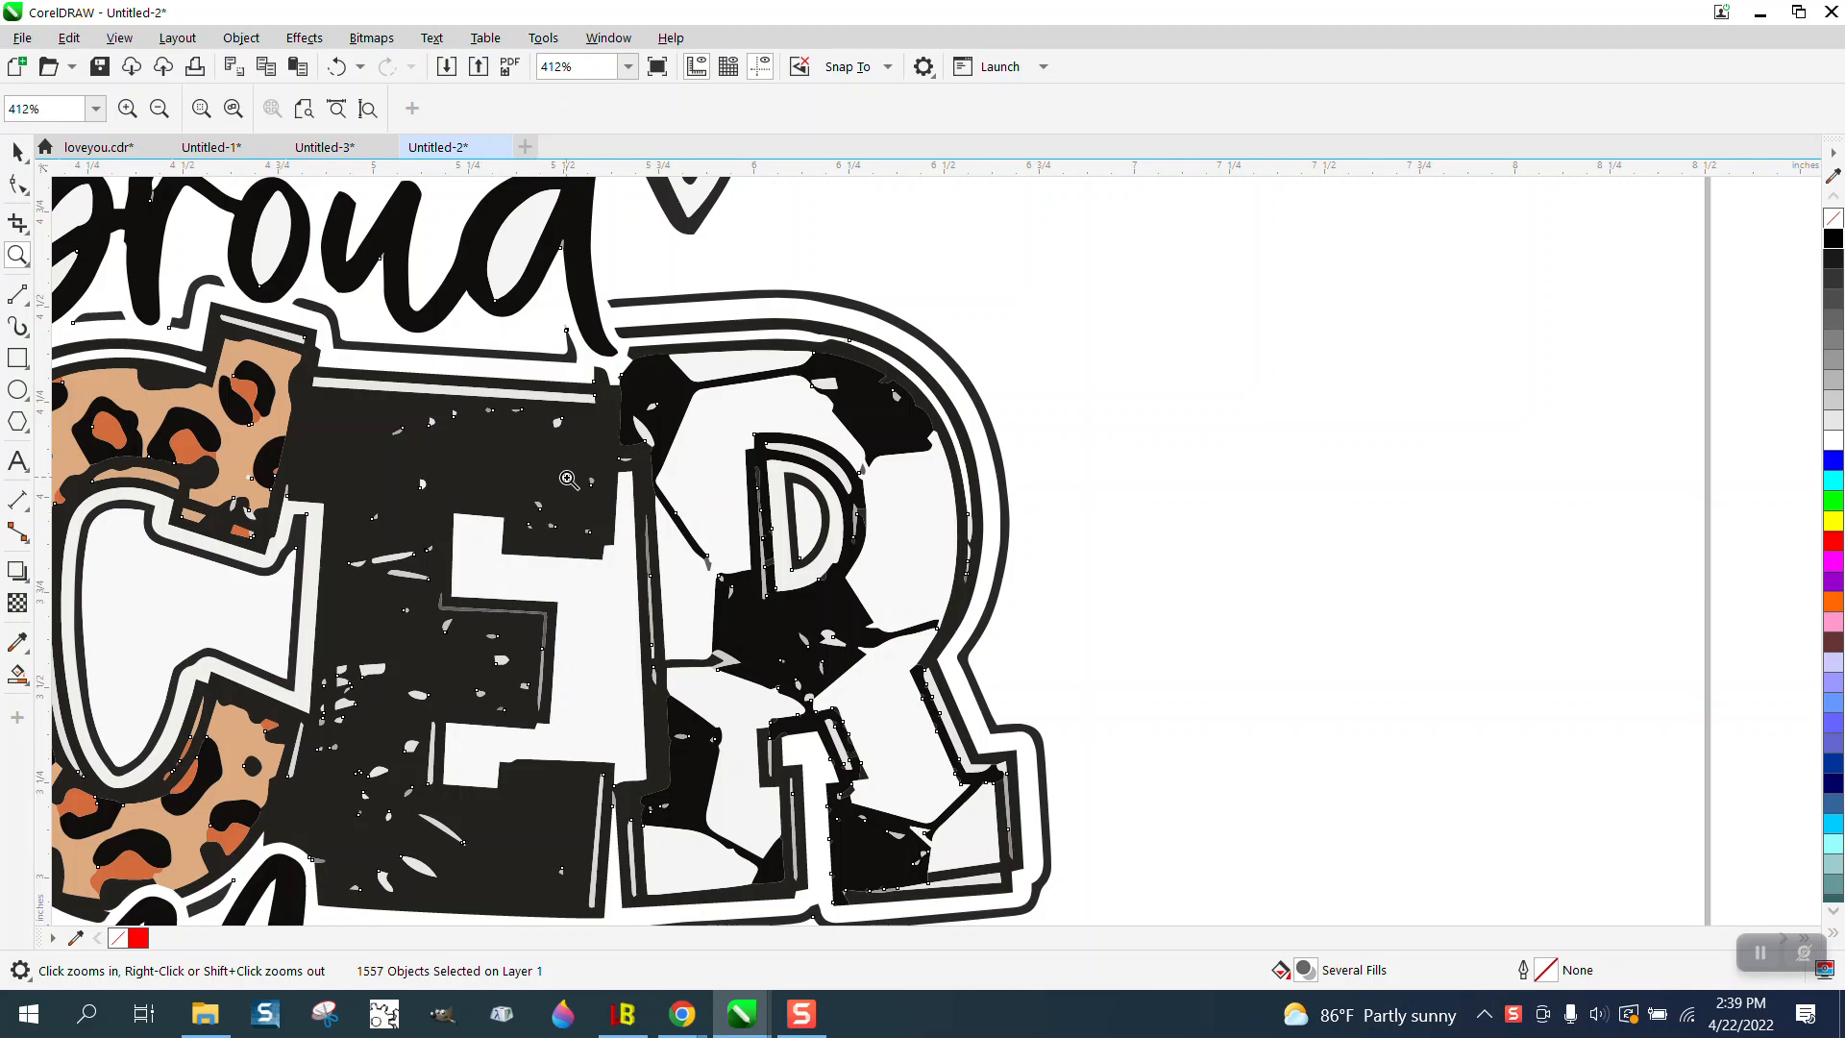
# - Try moving the small curve inside the heart 7 inches to the right, and undo the move
pyautogui.scroll(-6, 885, 440)
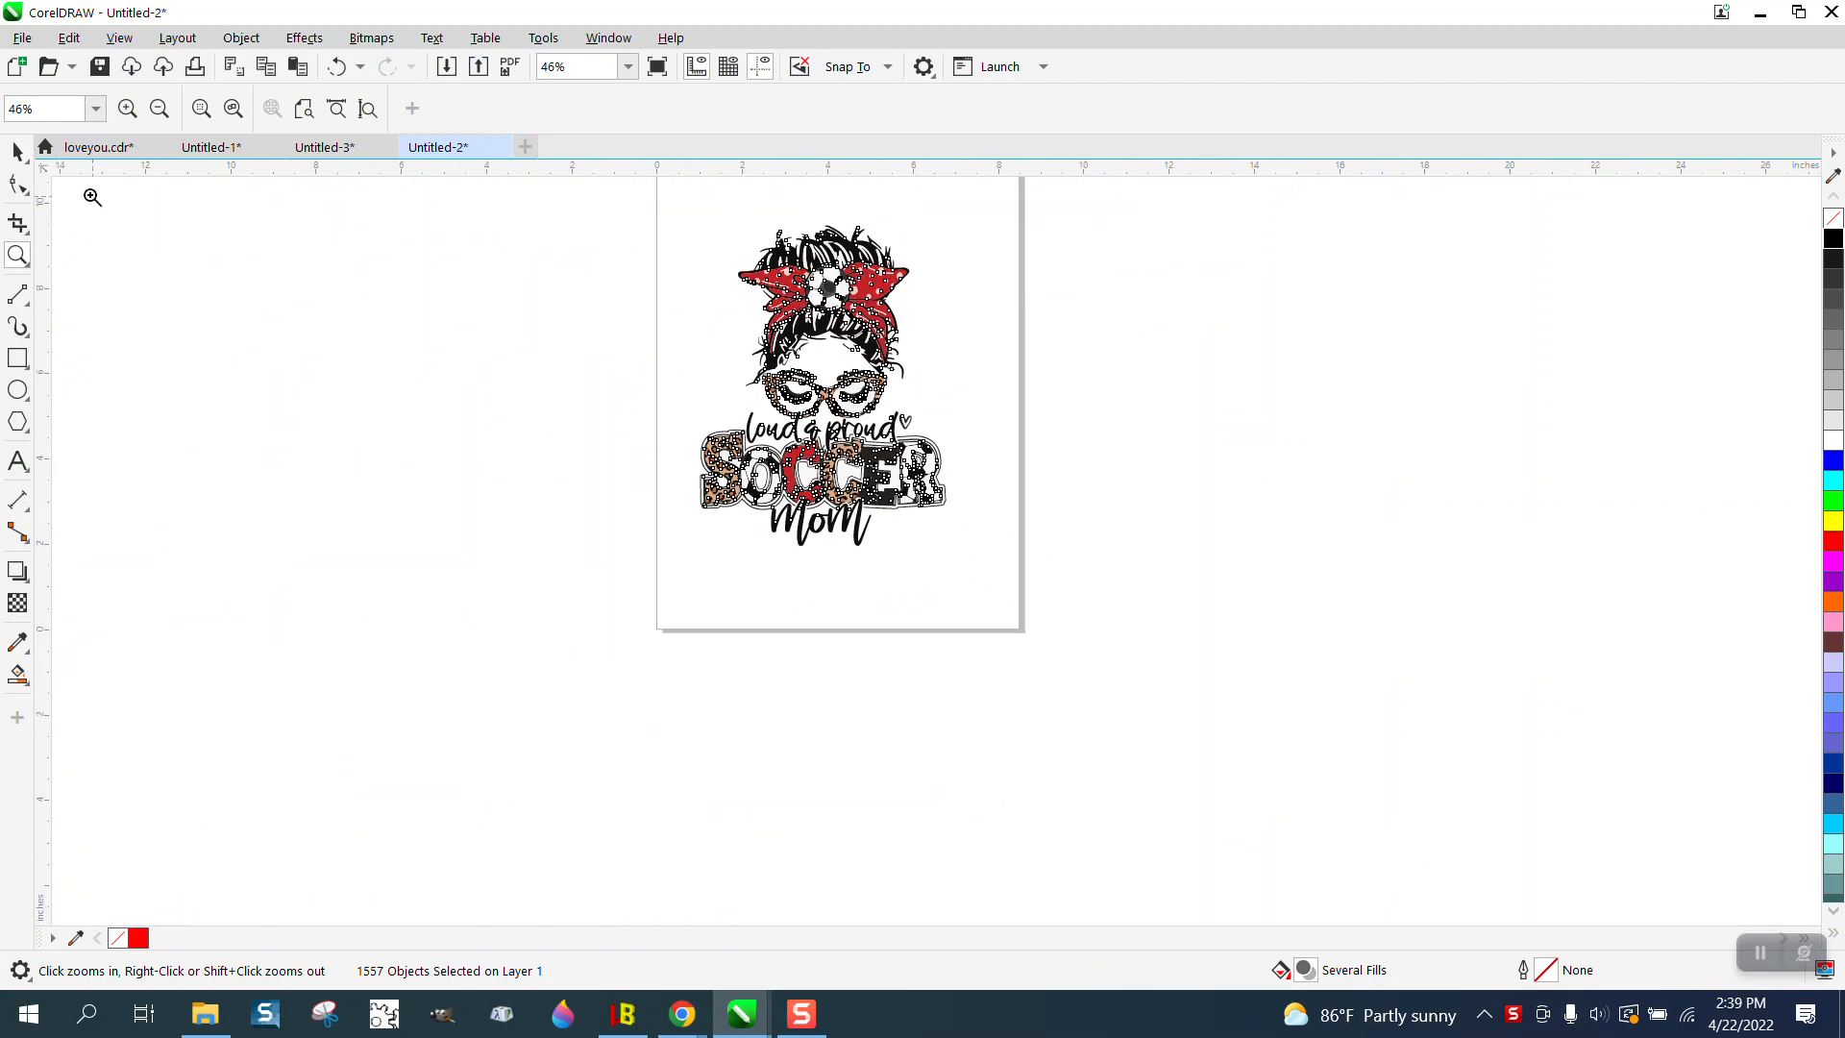
pyautogui.click(17, 152)
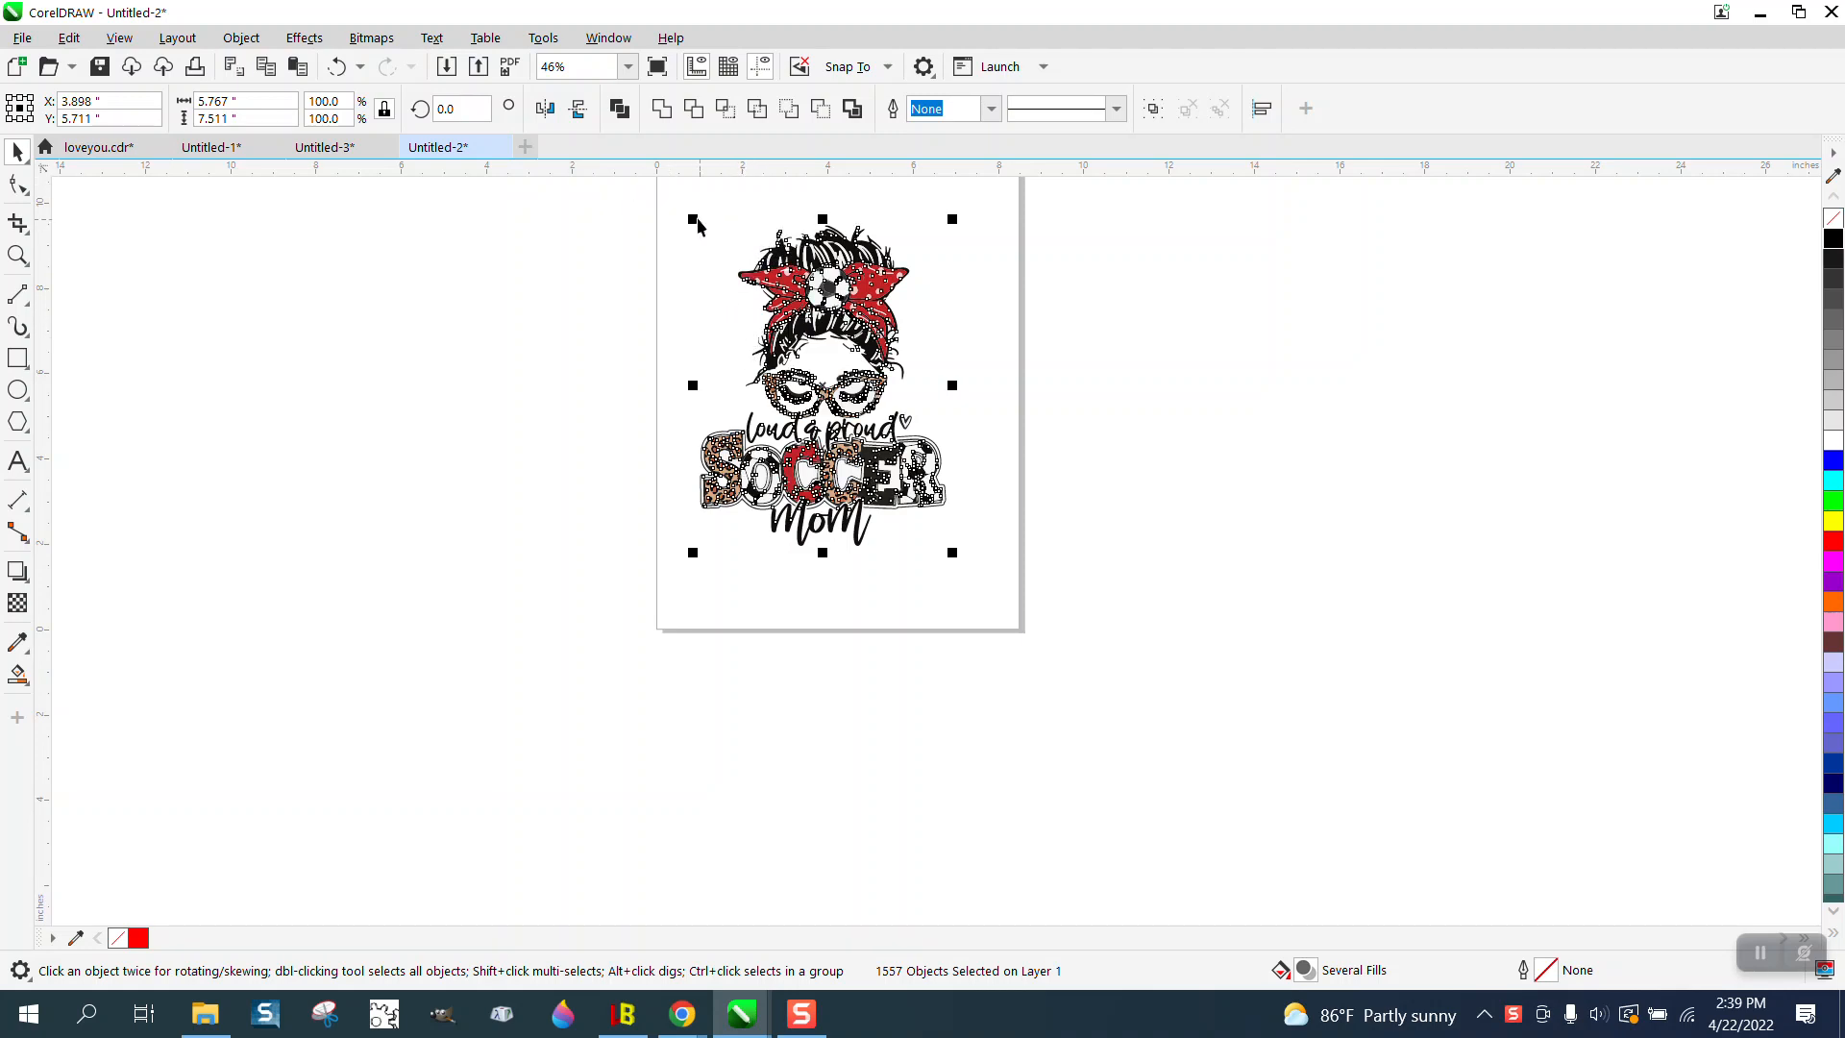
pyautogui.moveTo(680, 197); pyautogui.dragTo(1001, 625)
pyautogui.click(1037, 510)
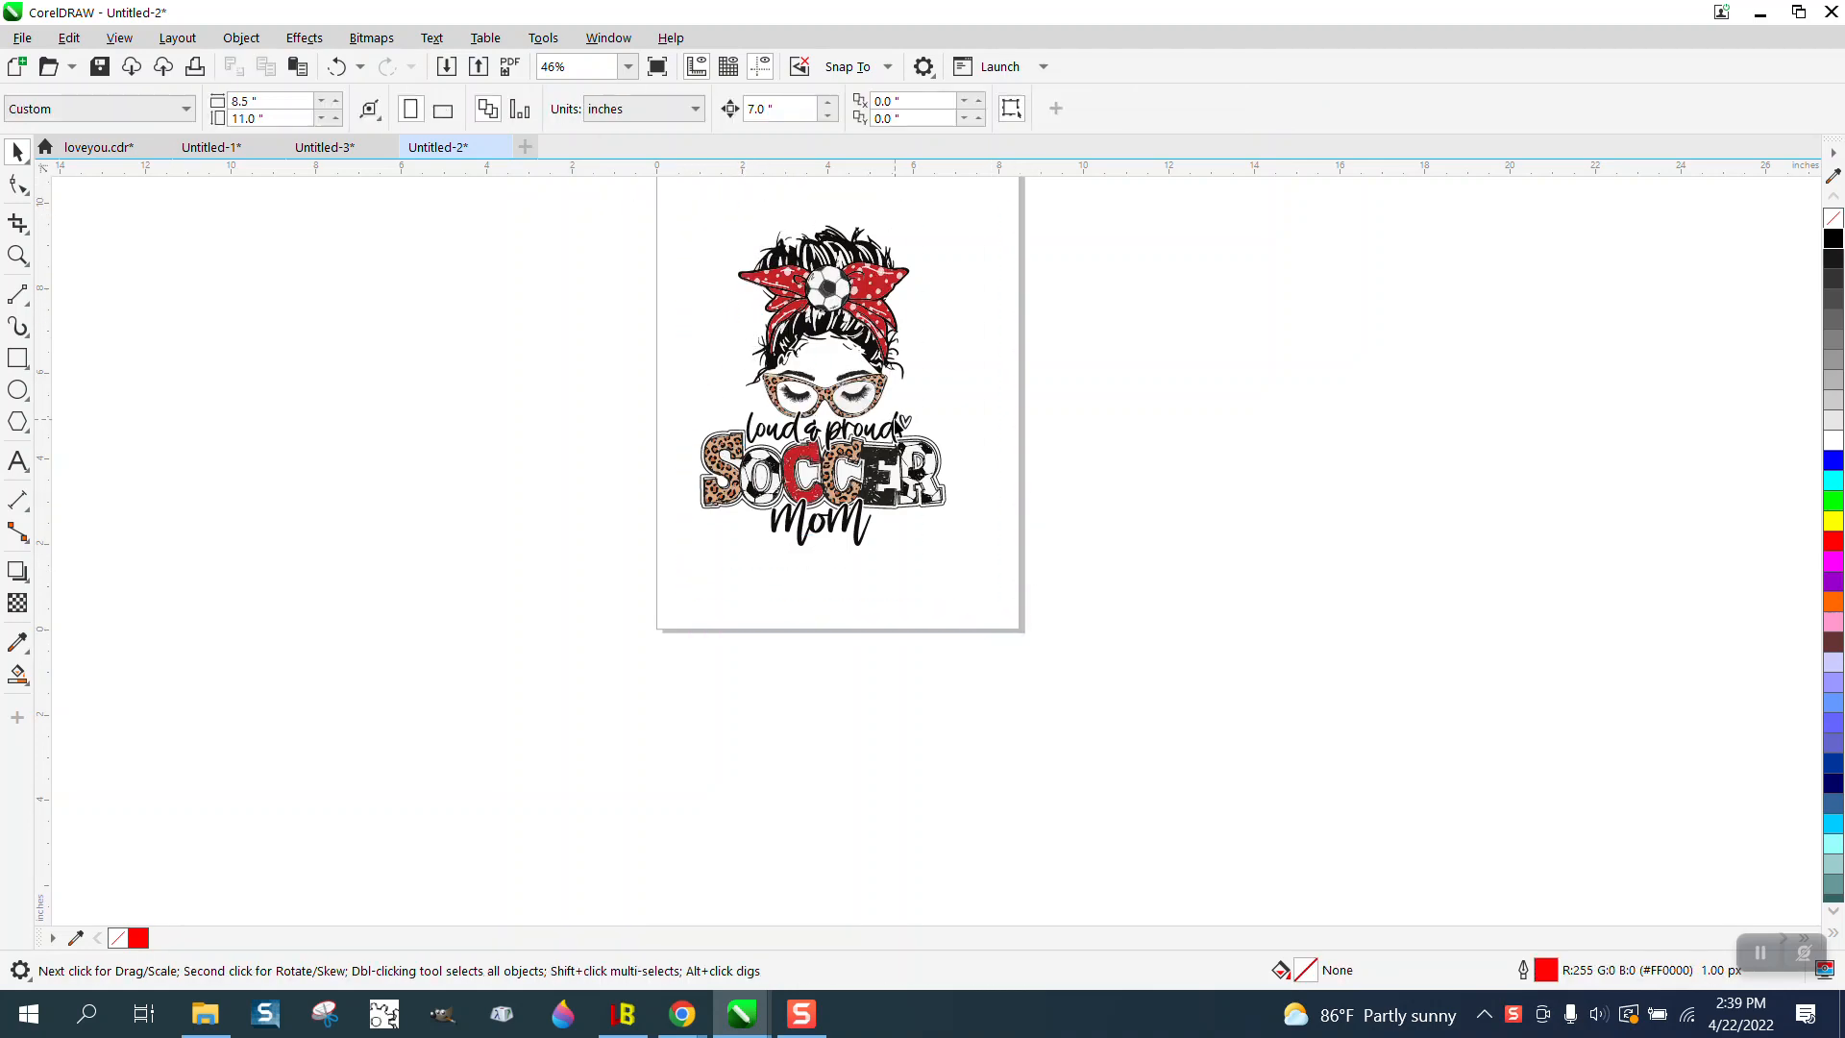
pyautogui.click(1153, 426)
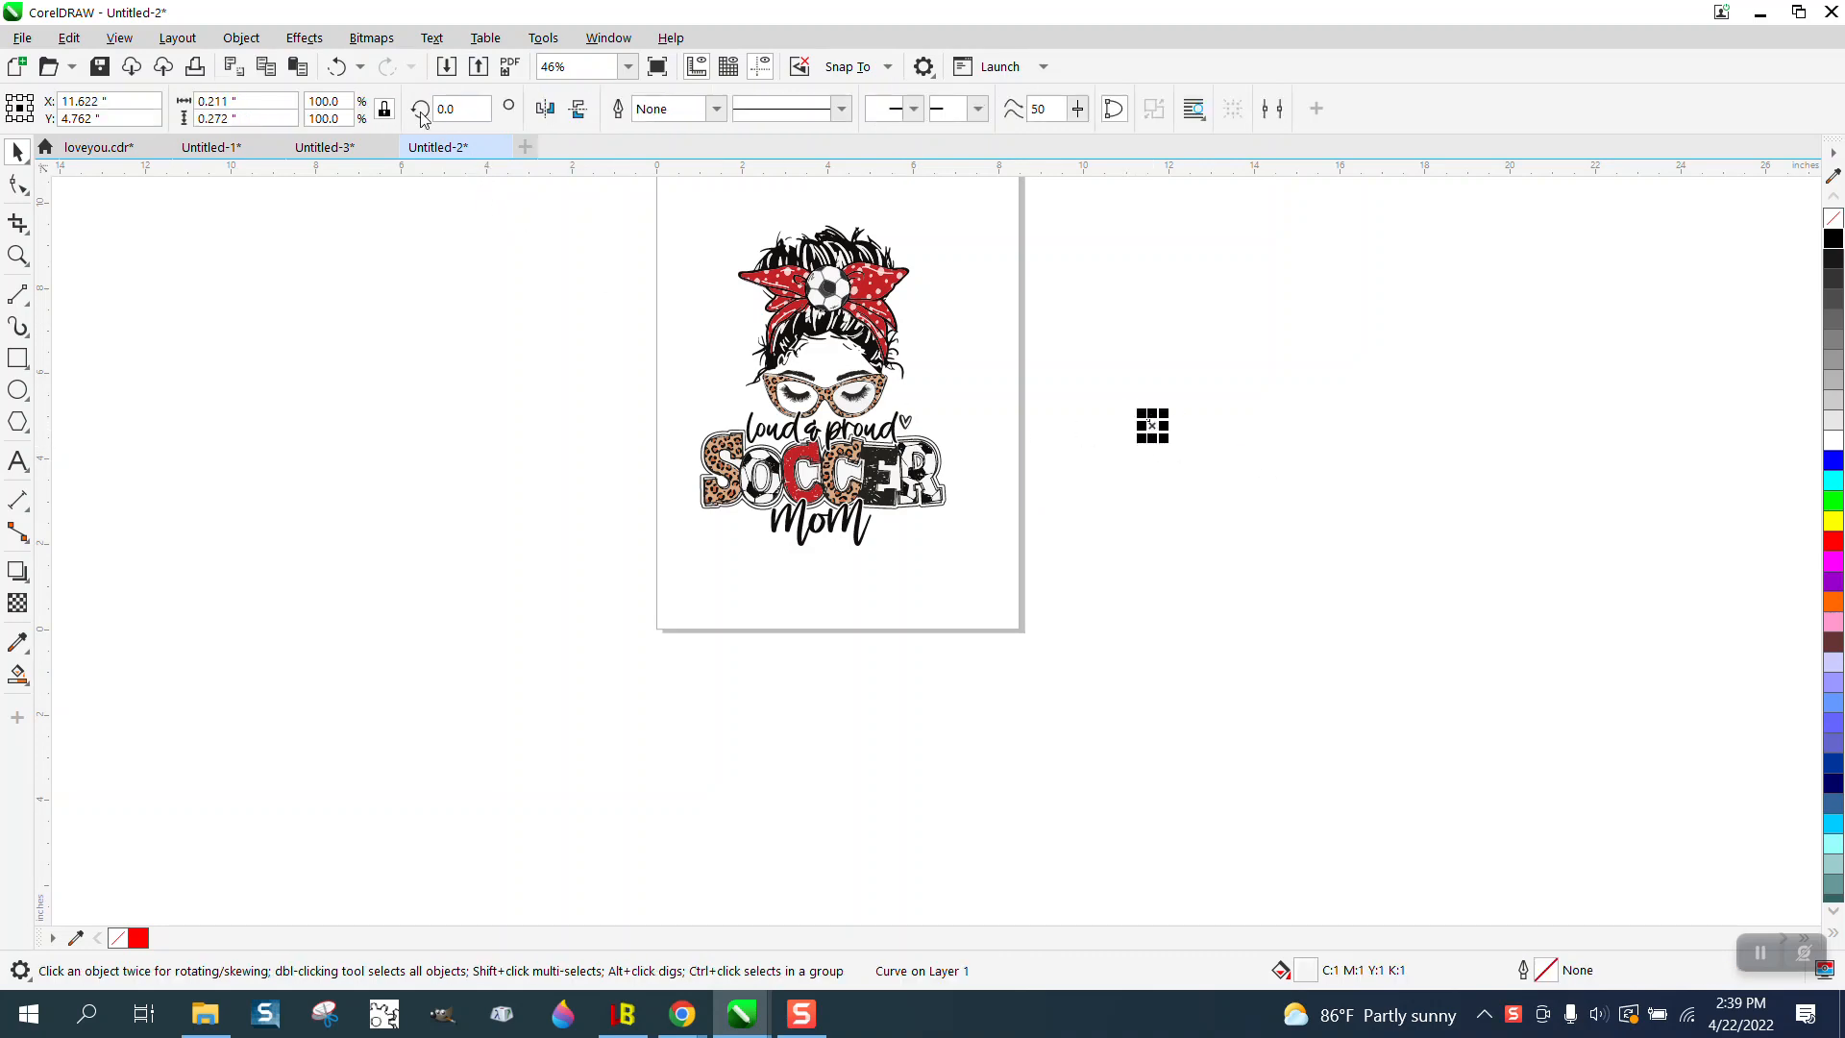
pyautogui.click(352, 67)
# - Select all the soccer mom artwork, create a boundary curve around it, and move the boundary 7 inches left
pyautogui.moveTo(690, 200); pyautogui.dragTo(1066, 663)
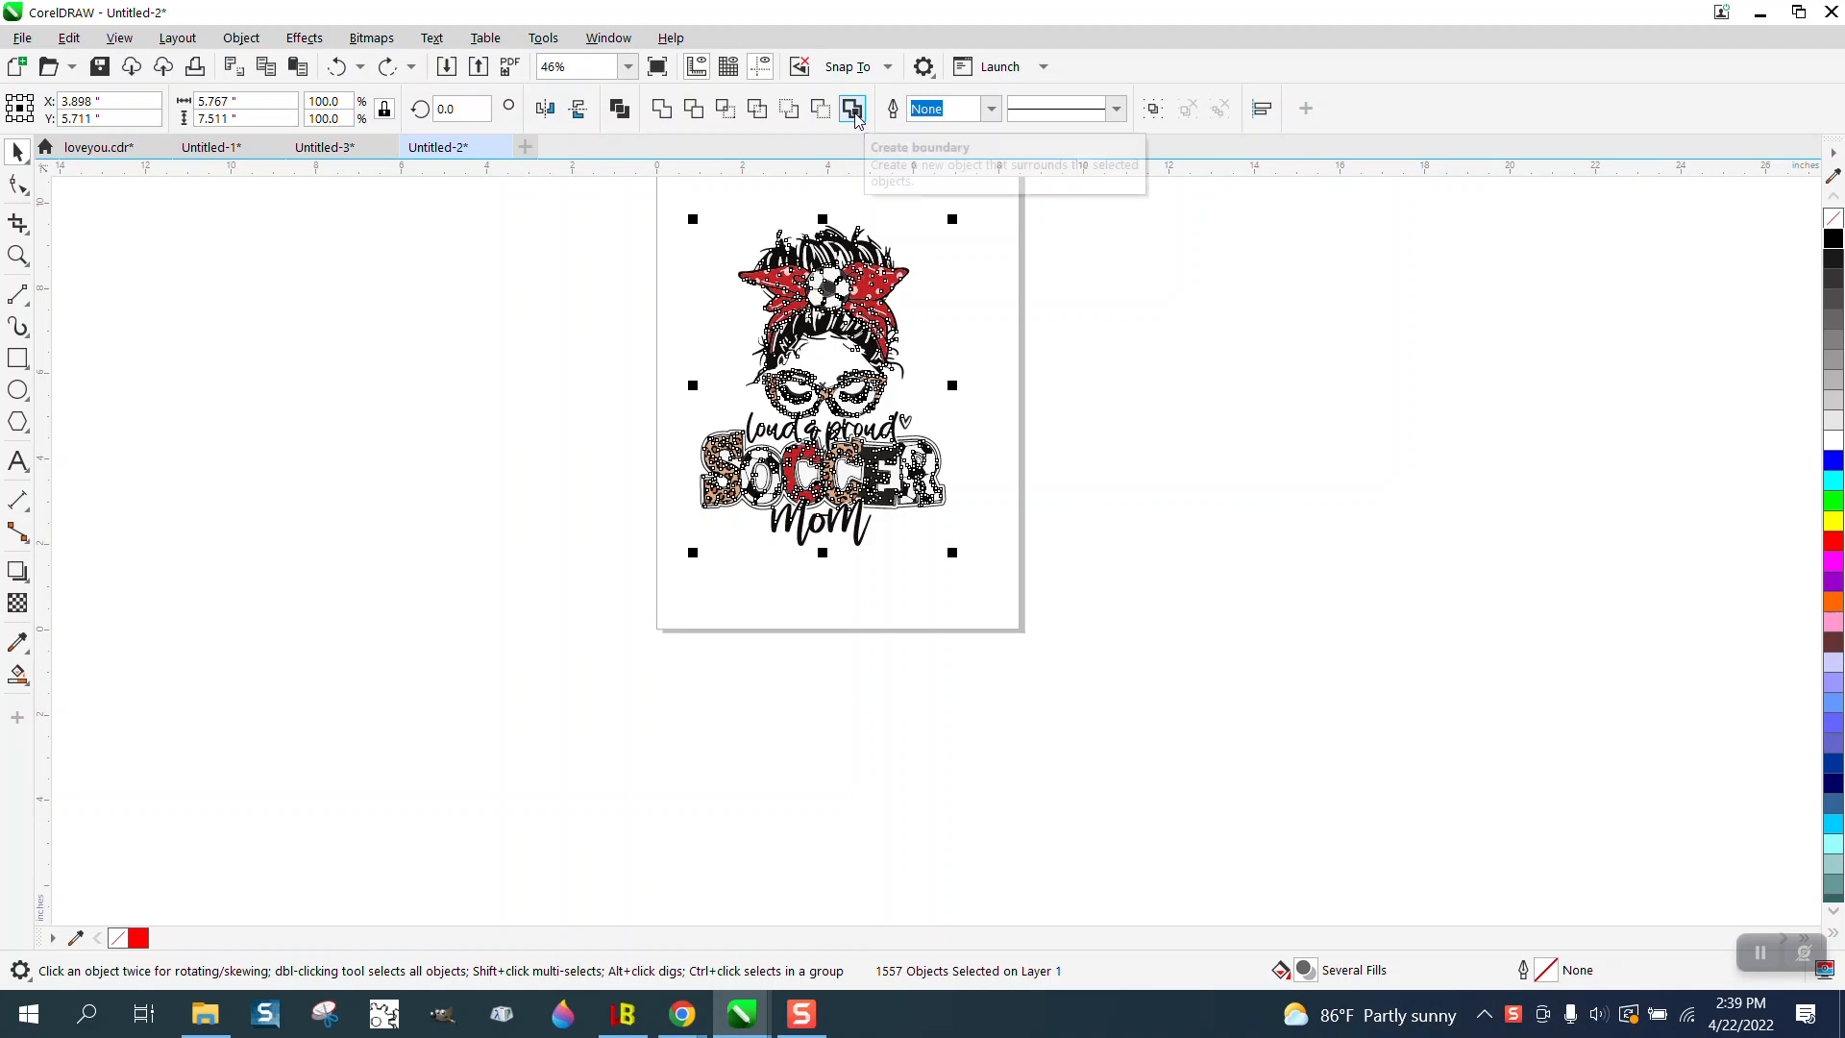
pyautogui.click(854, 111)
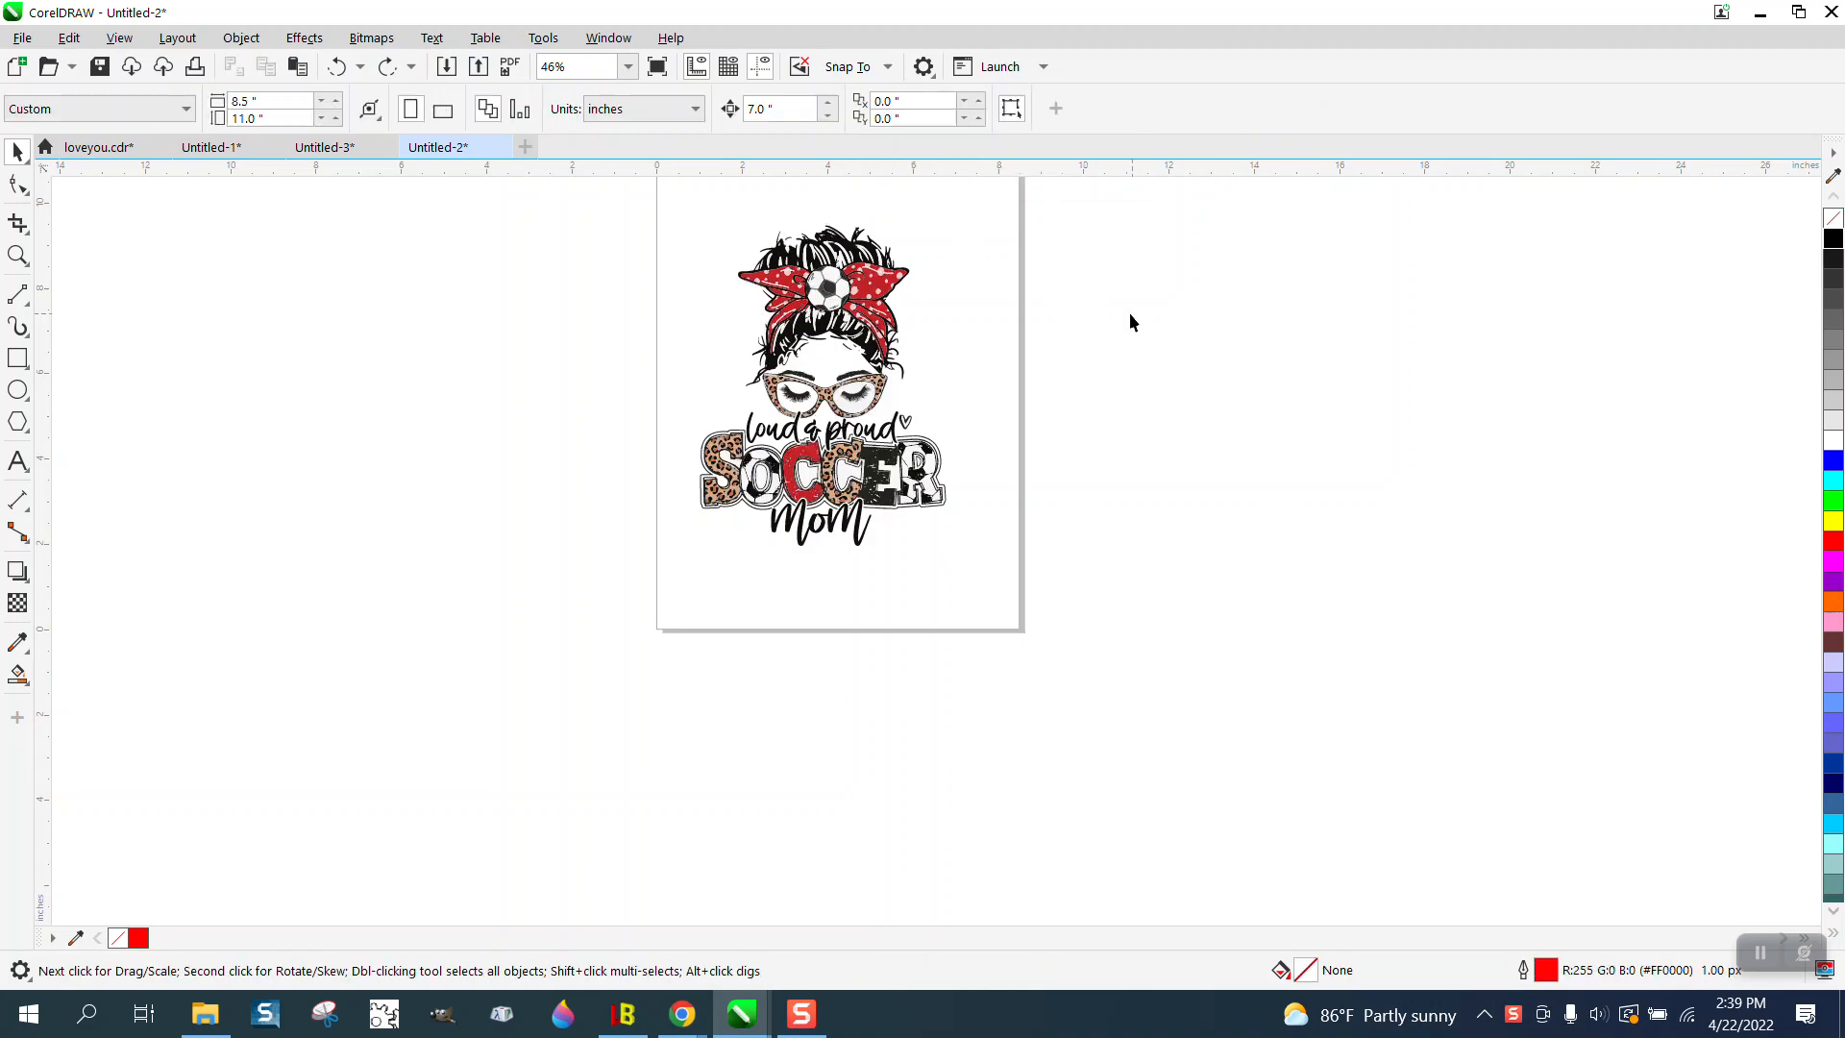
pyautogui.moveTo(1104, 580); pyautogui.dragTo(1141, 605)
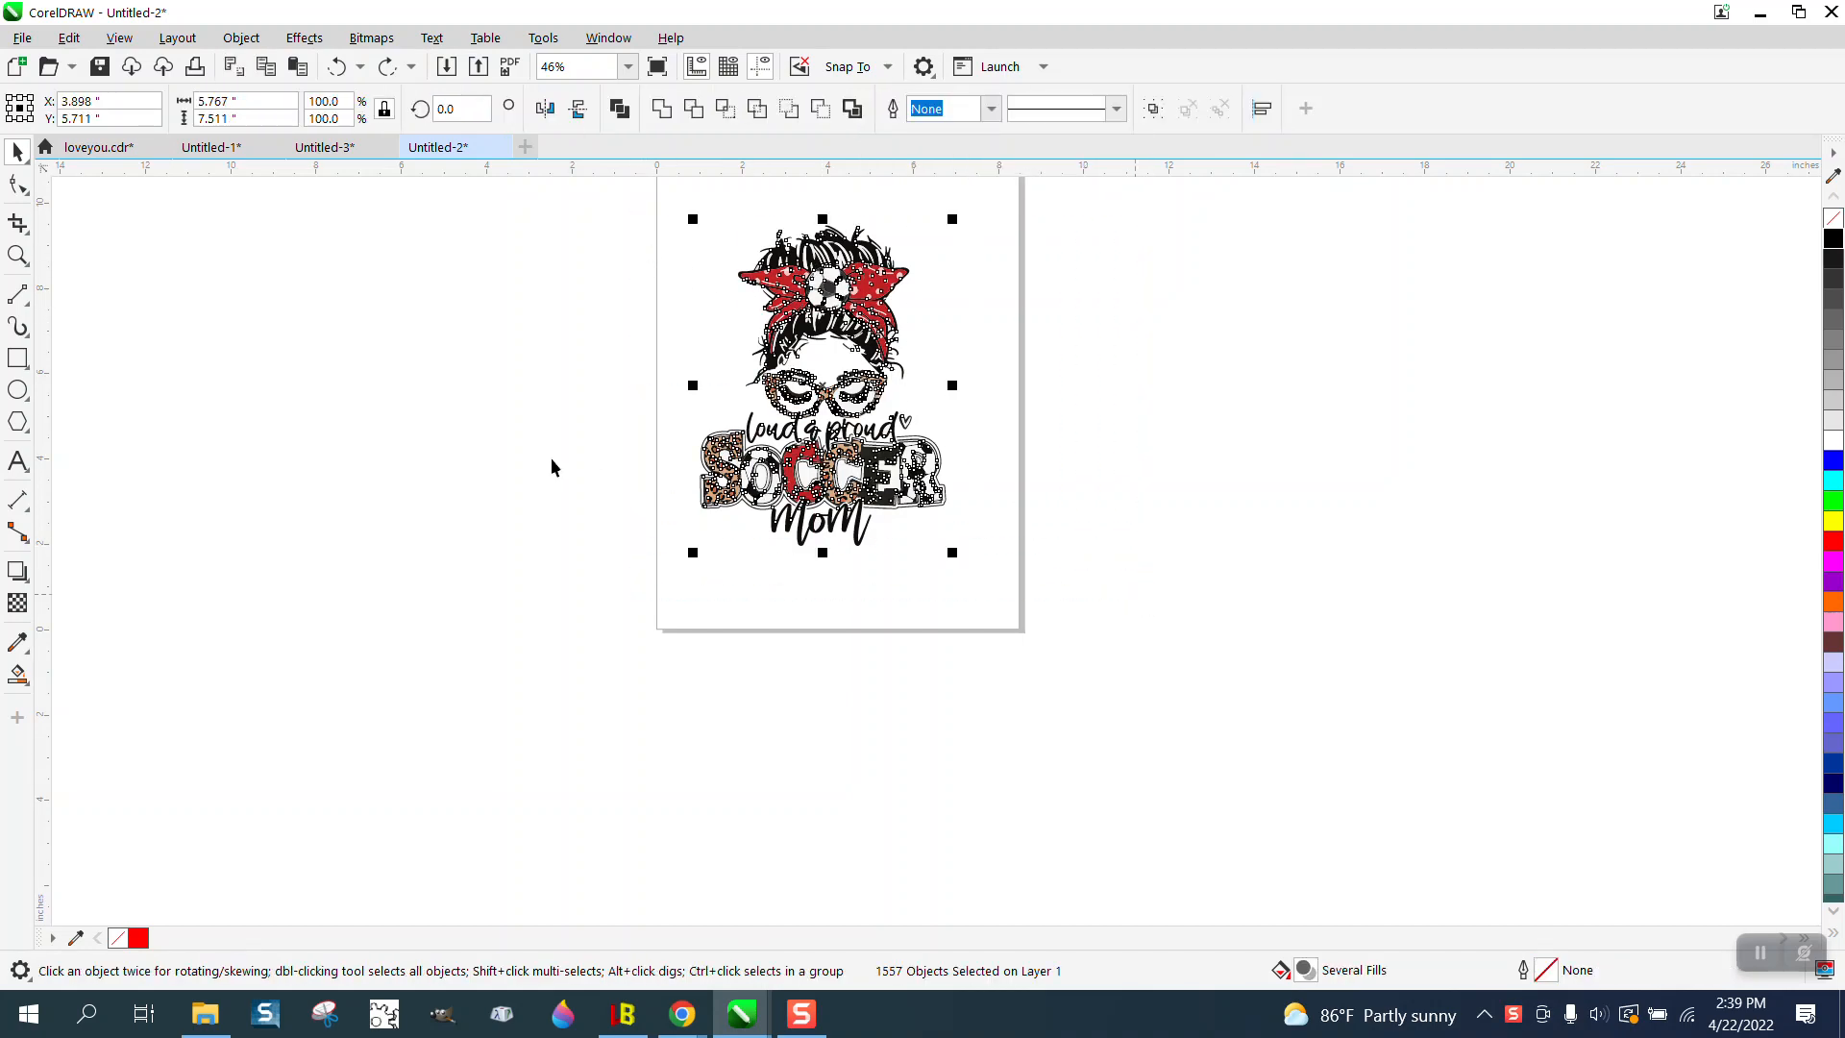
pyautogui.click(446, 300)
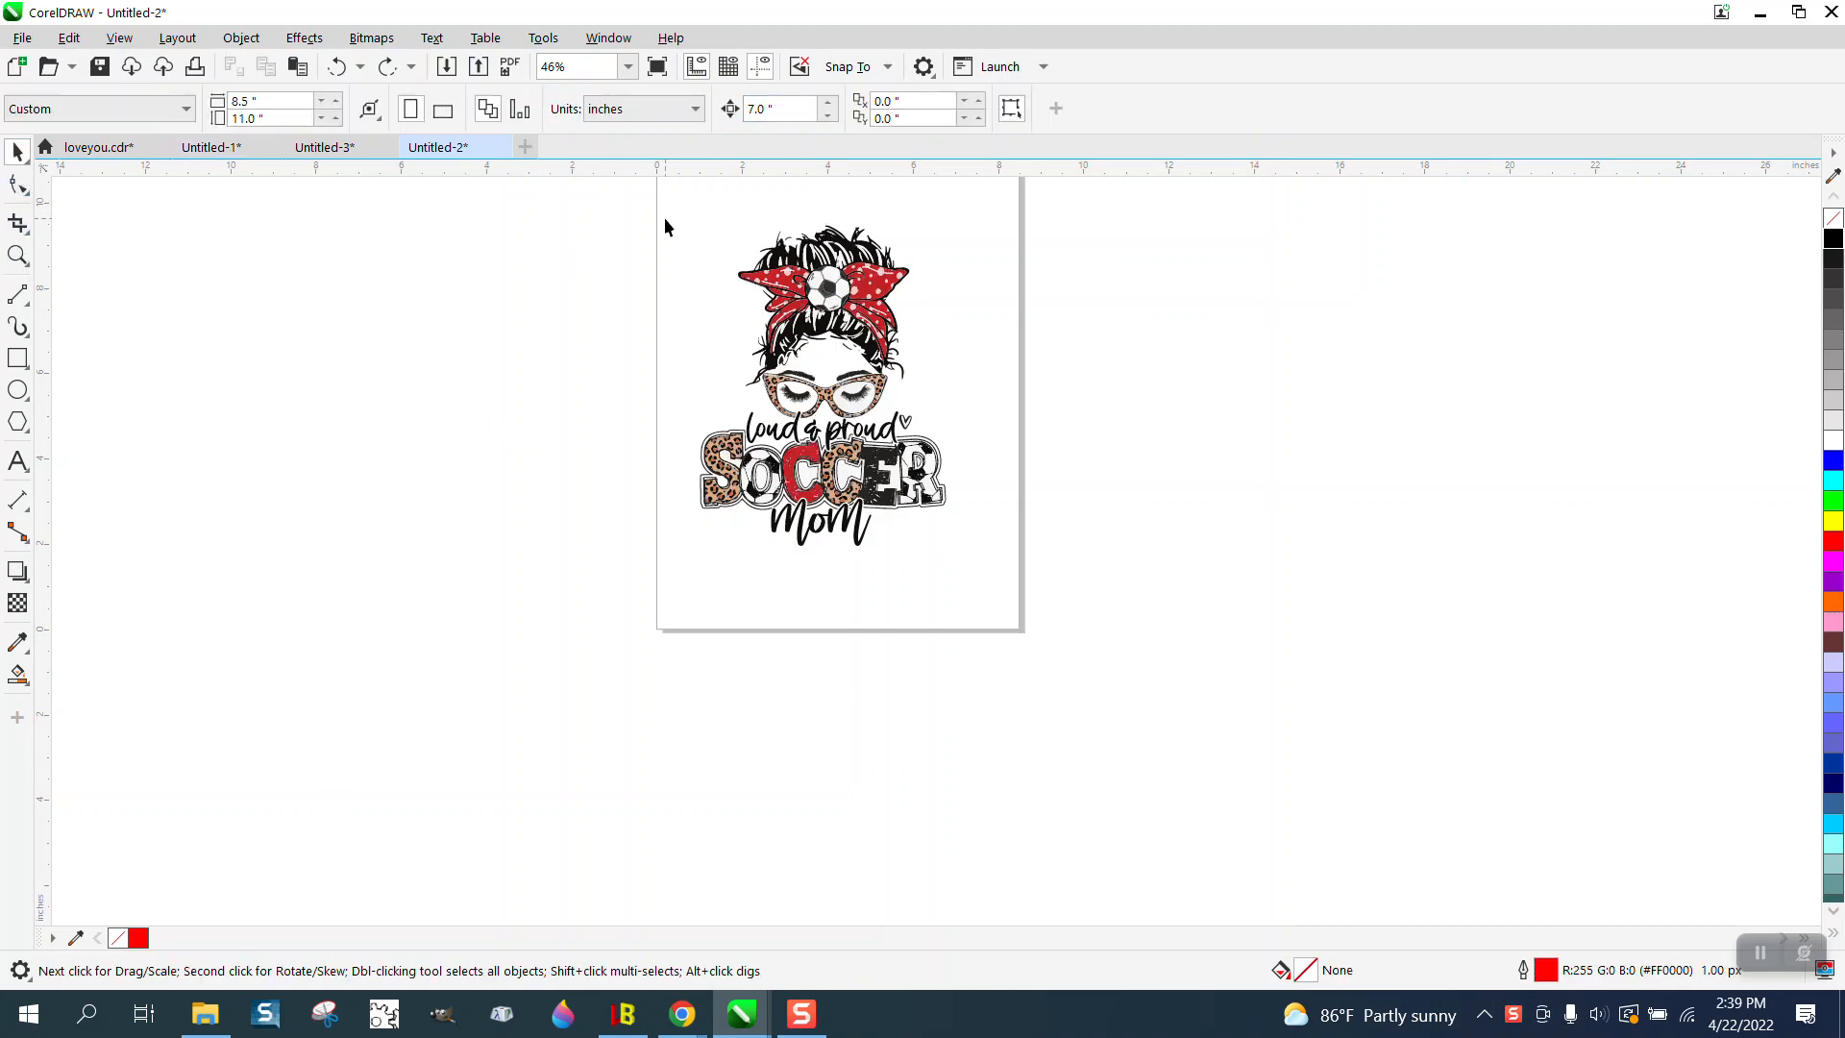
pyautogui.moveTo(964, 555); pyautogui.dragTo(966, 559)
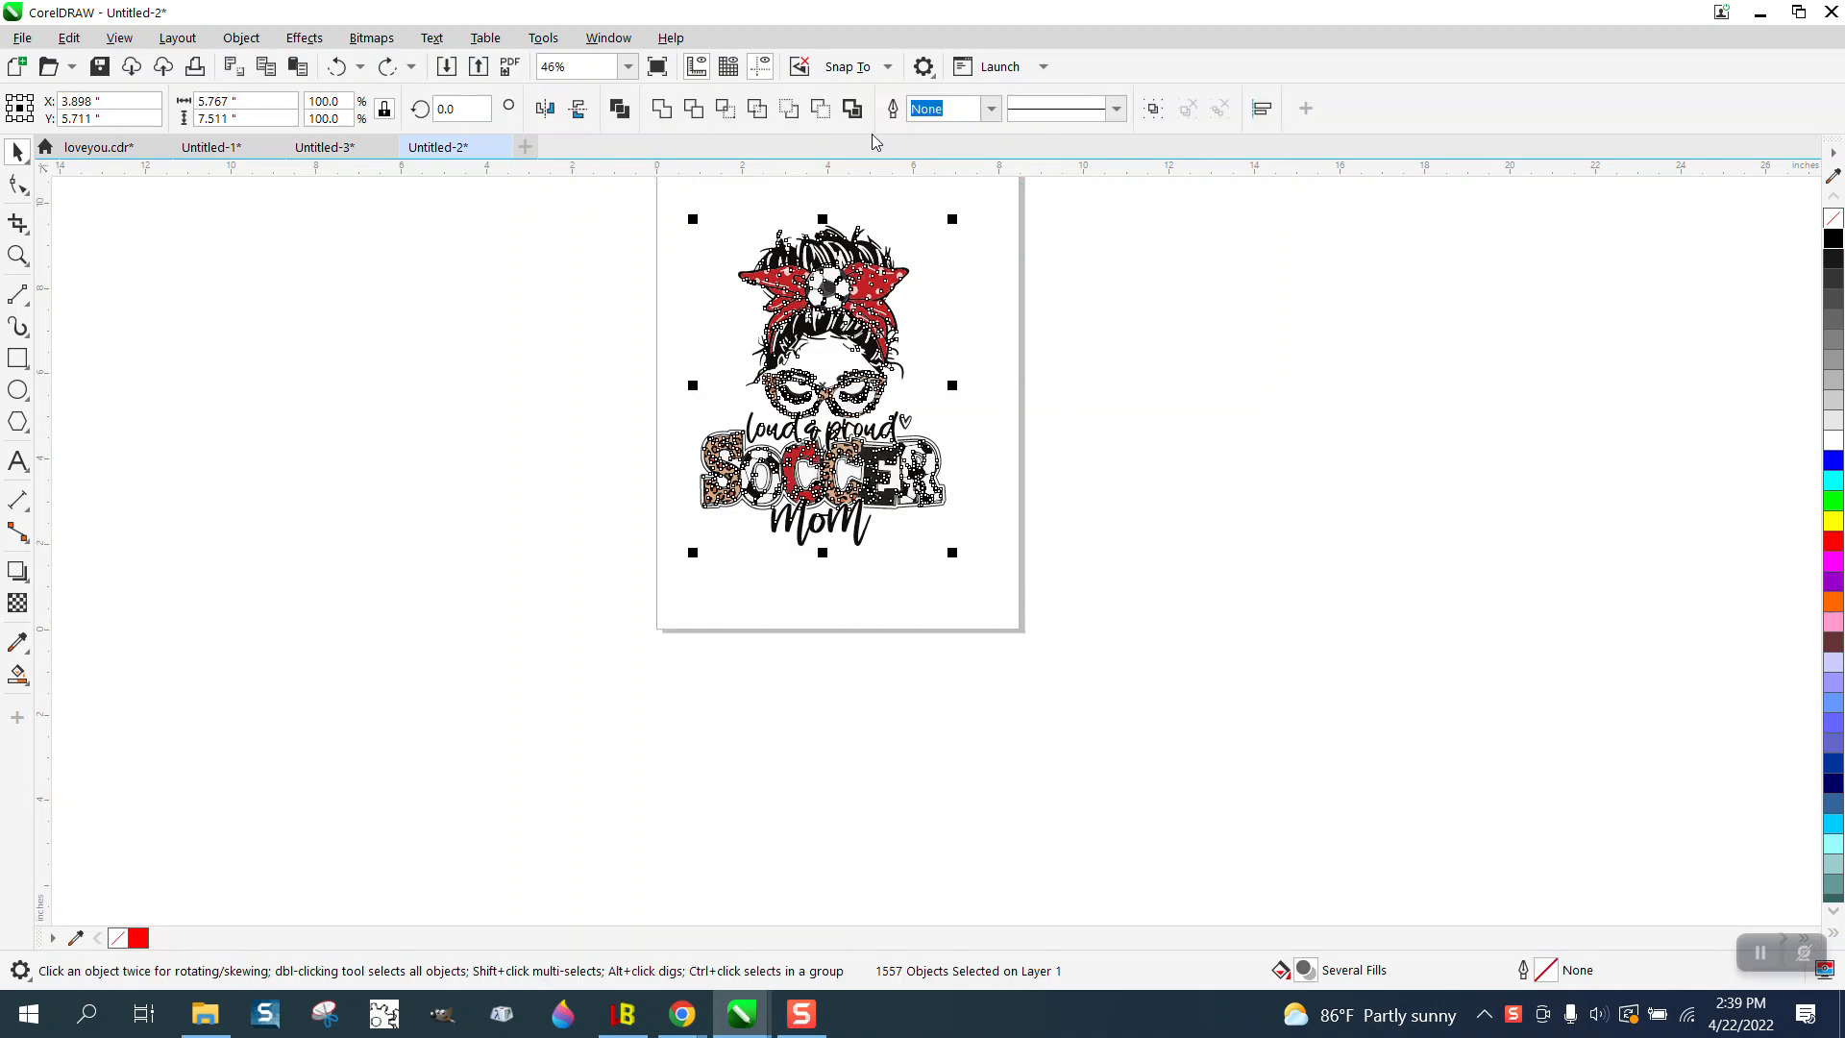
pyautogui.click(851, 112)
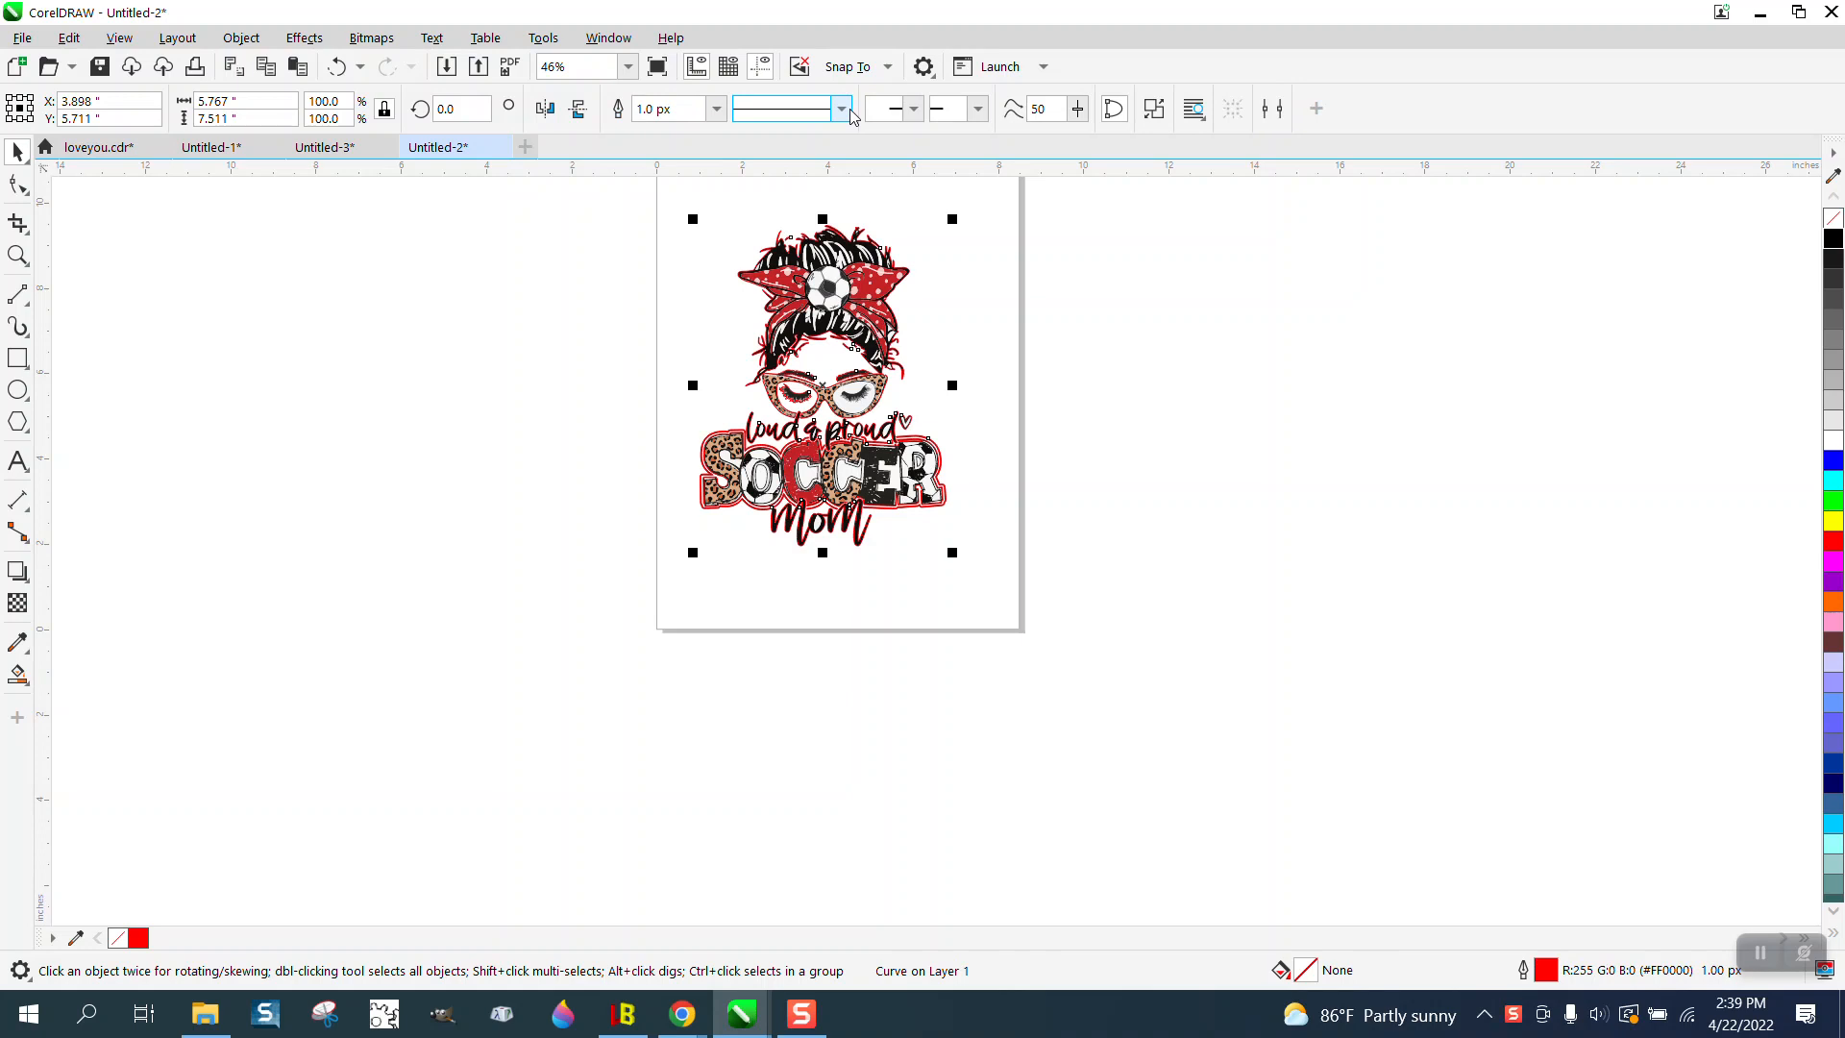
pyautogui.press('Left')
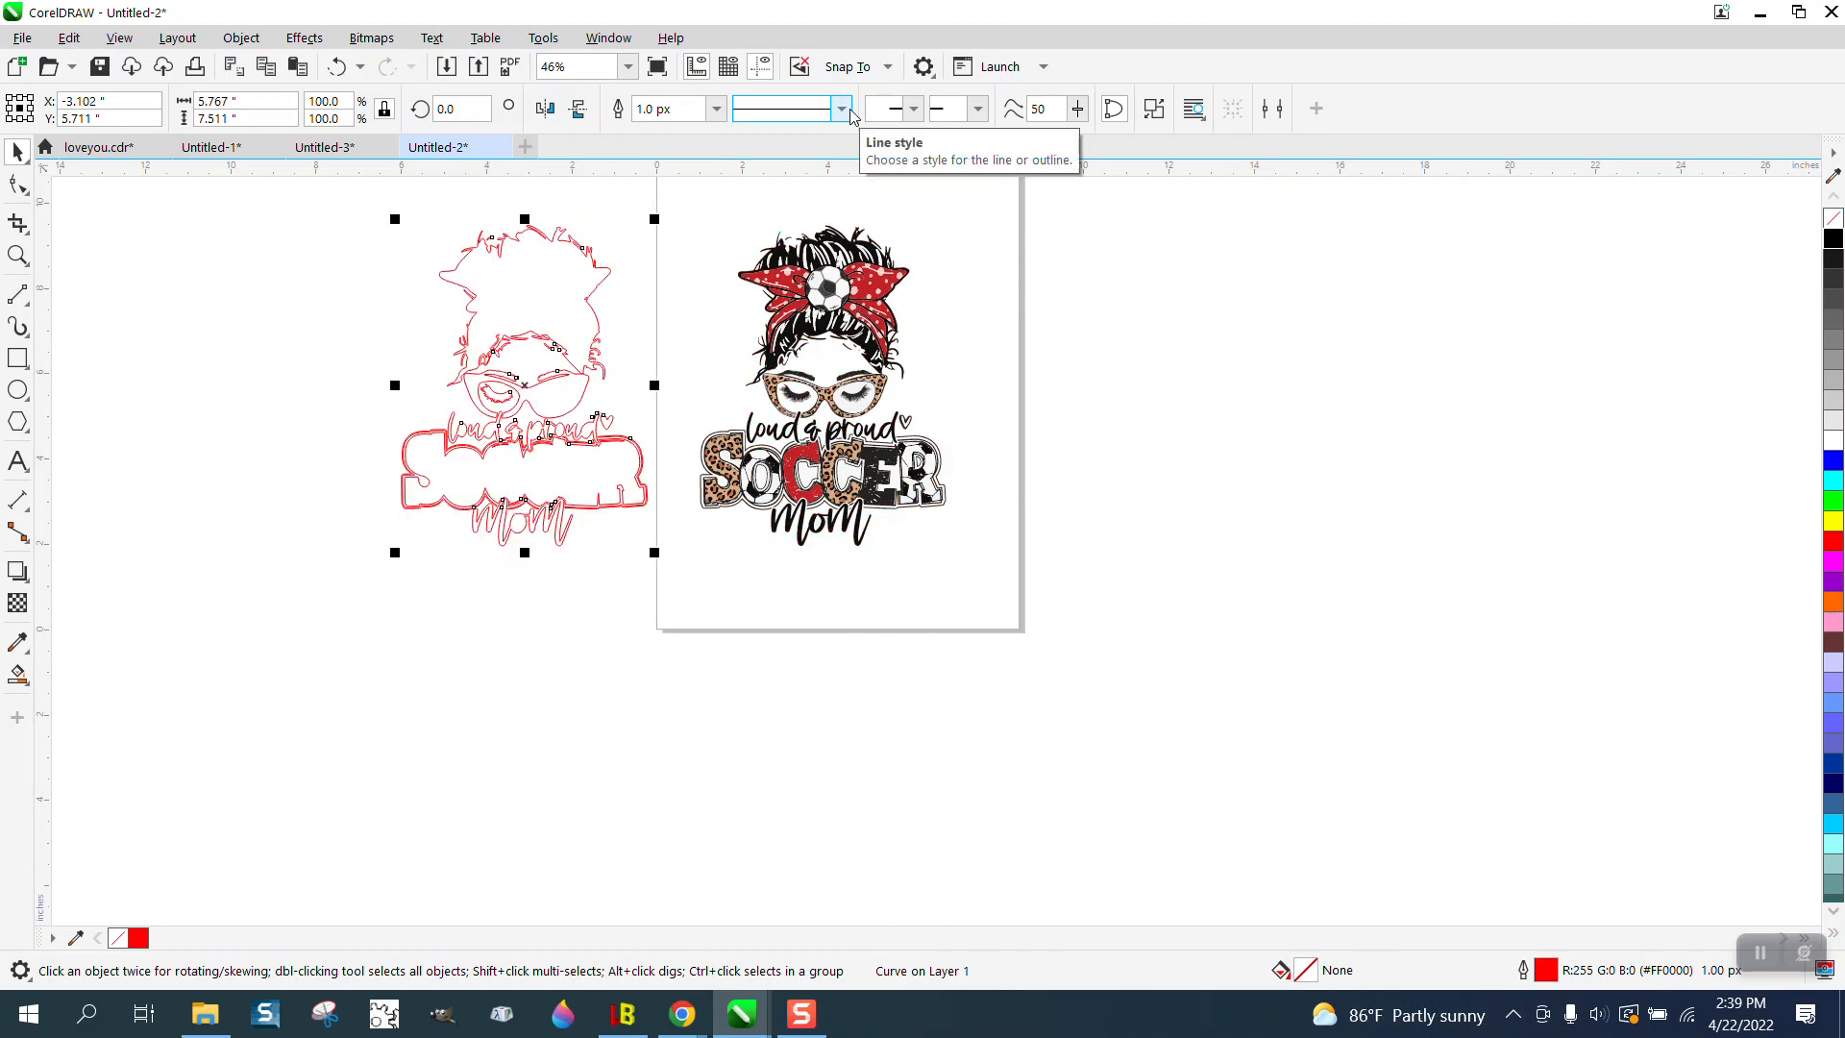
# - Apply a one-step outside contour with a 0.5-inch offset and round corners to the boundary, and break it apart
pyautogui.click(304, 40)
pyautogui.click(380, 553)
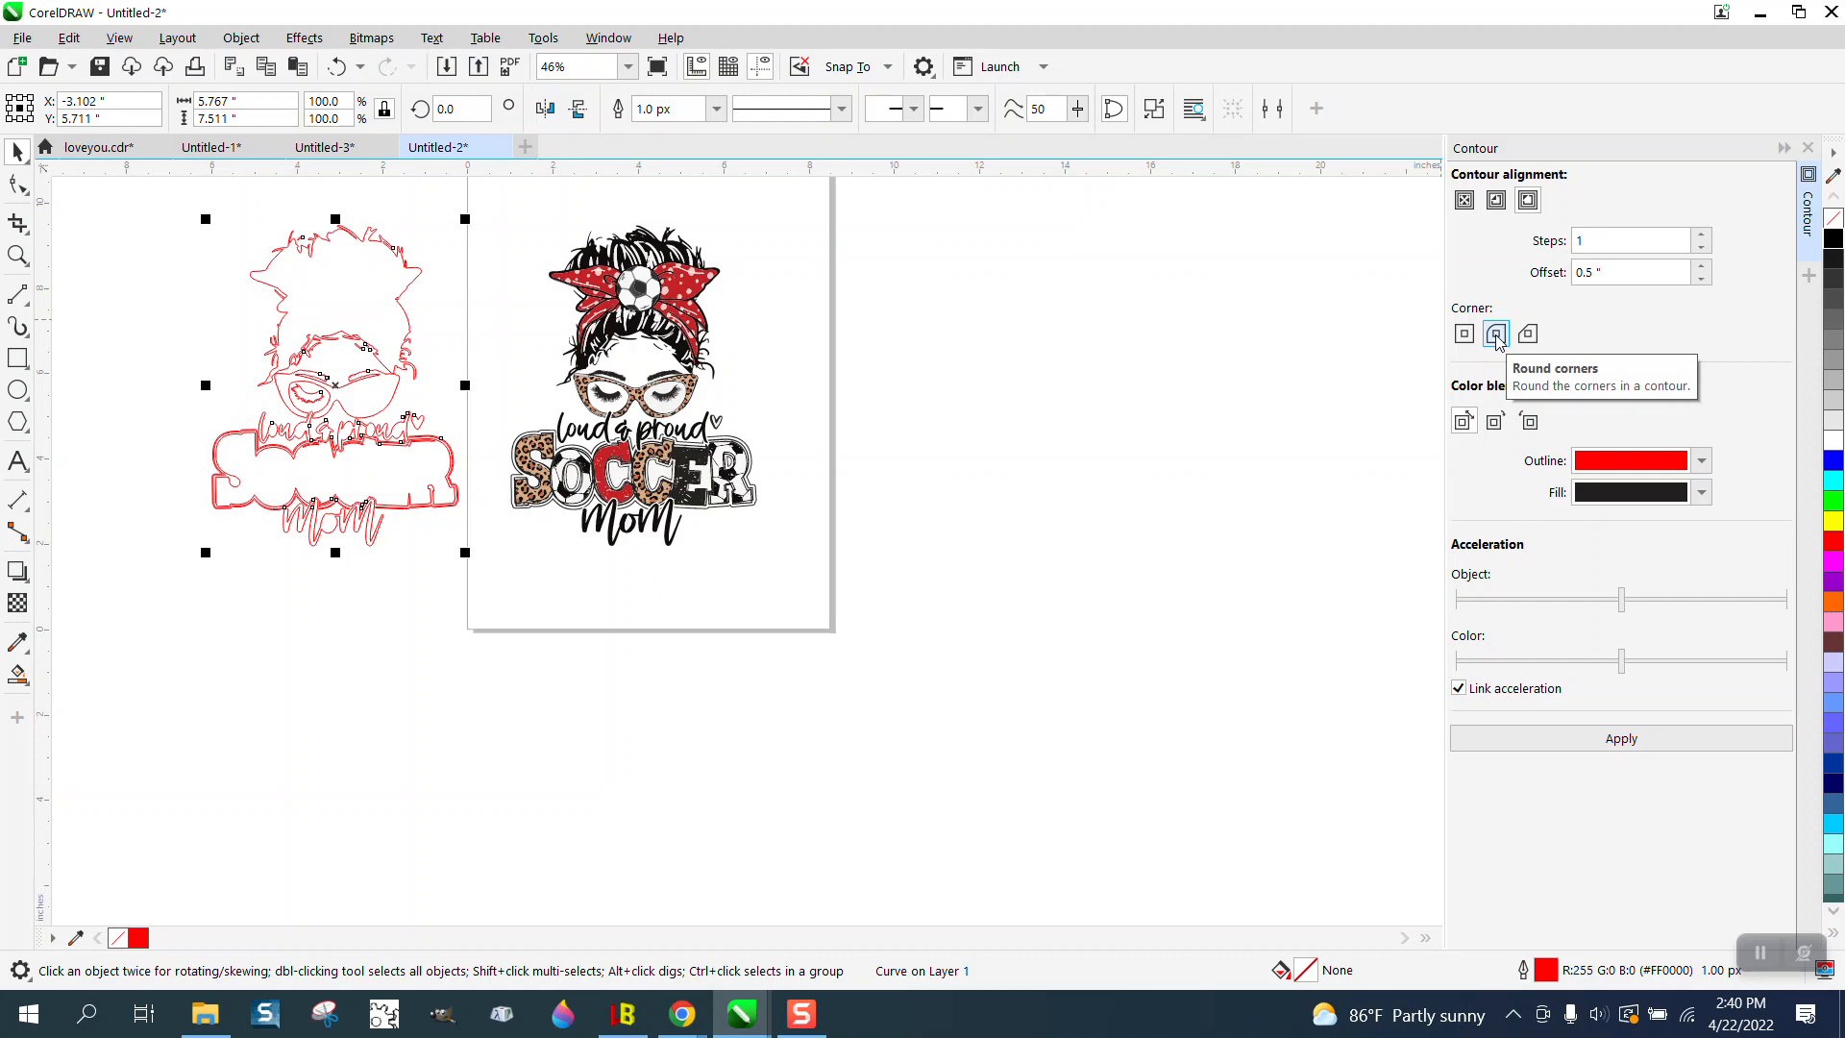
pyautogui.click(1612, 742)
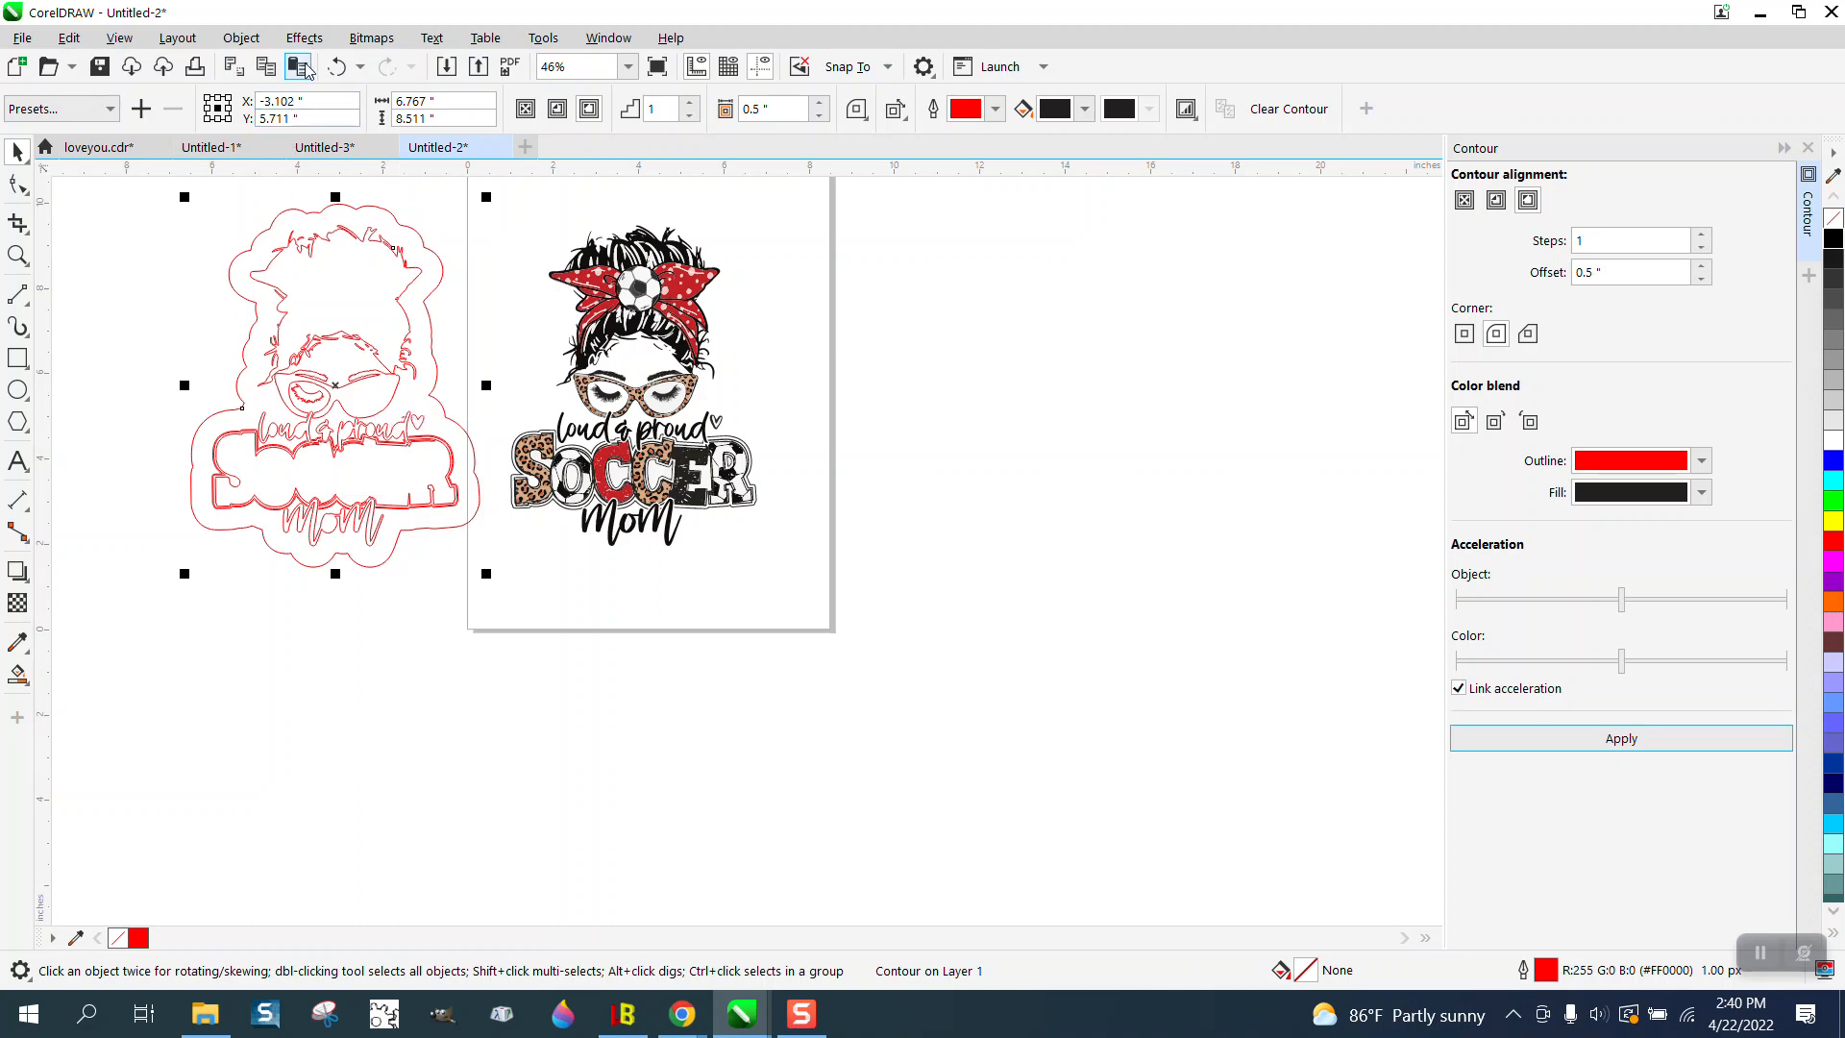
pyautogui.click(241, 38)
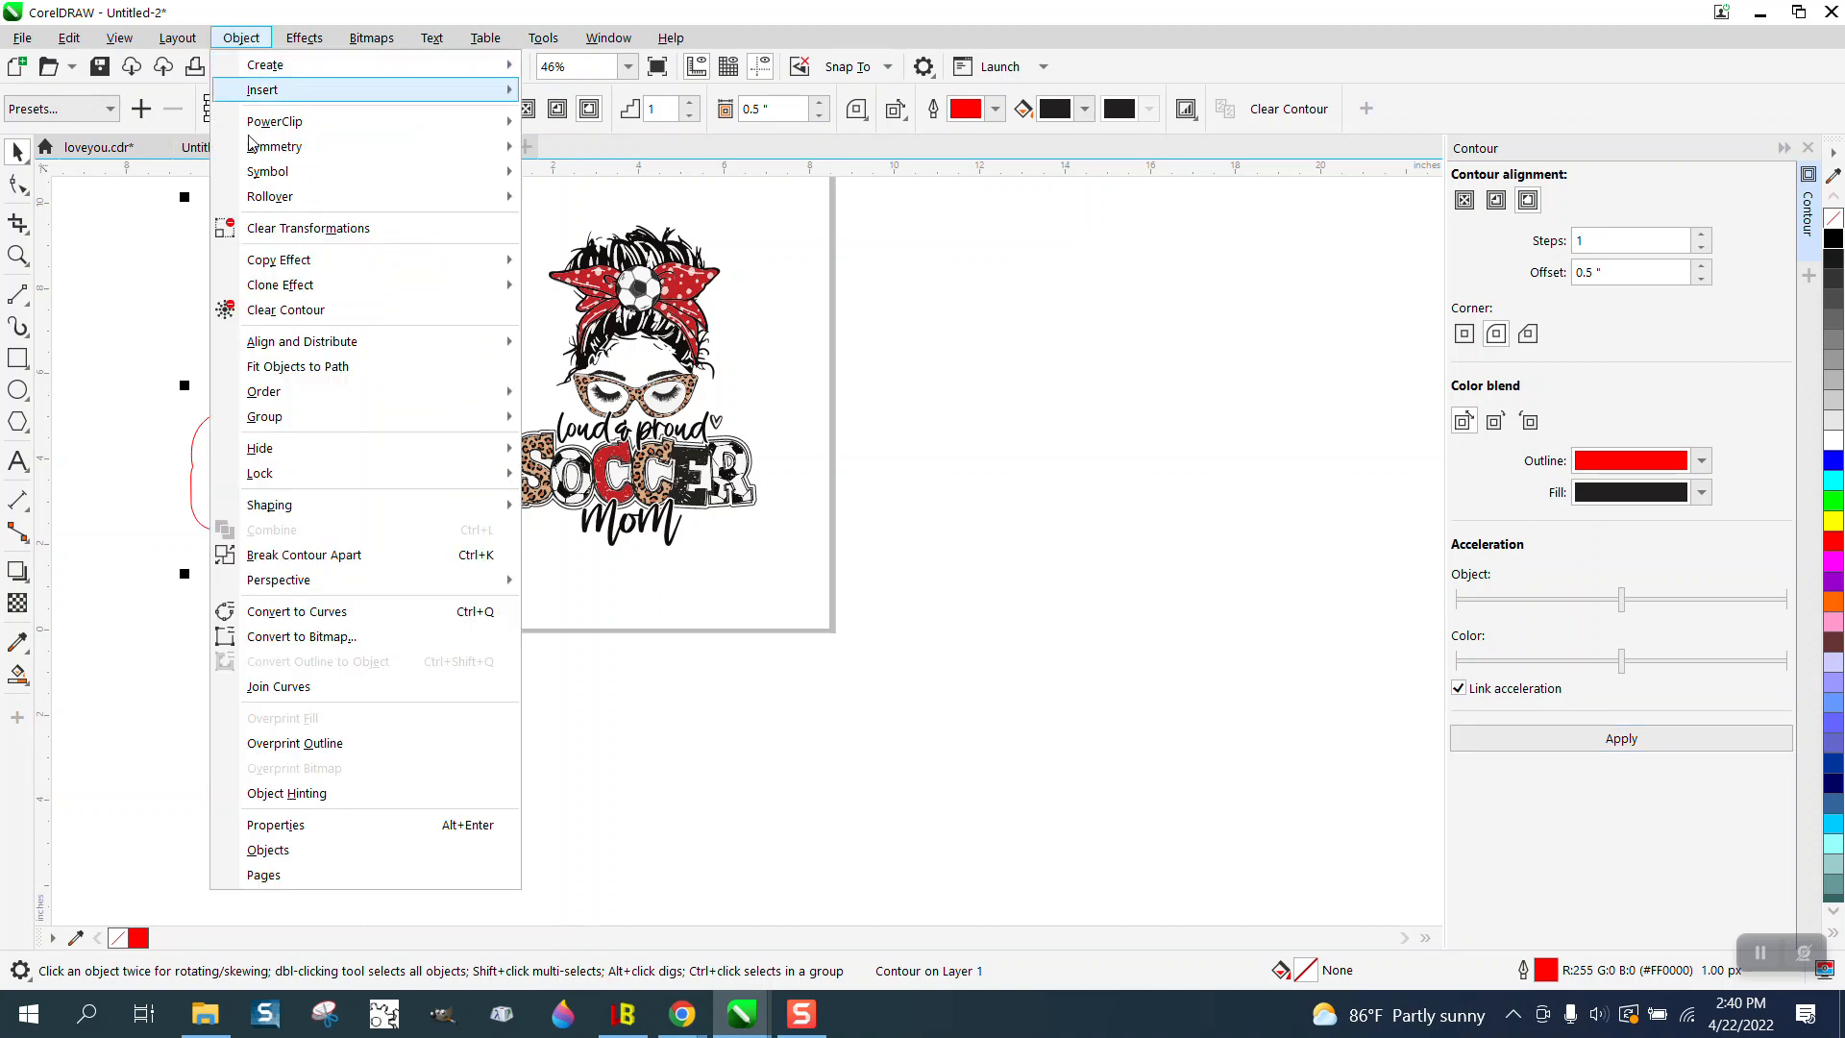
pyautogui.click(303, 554)
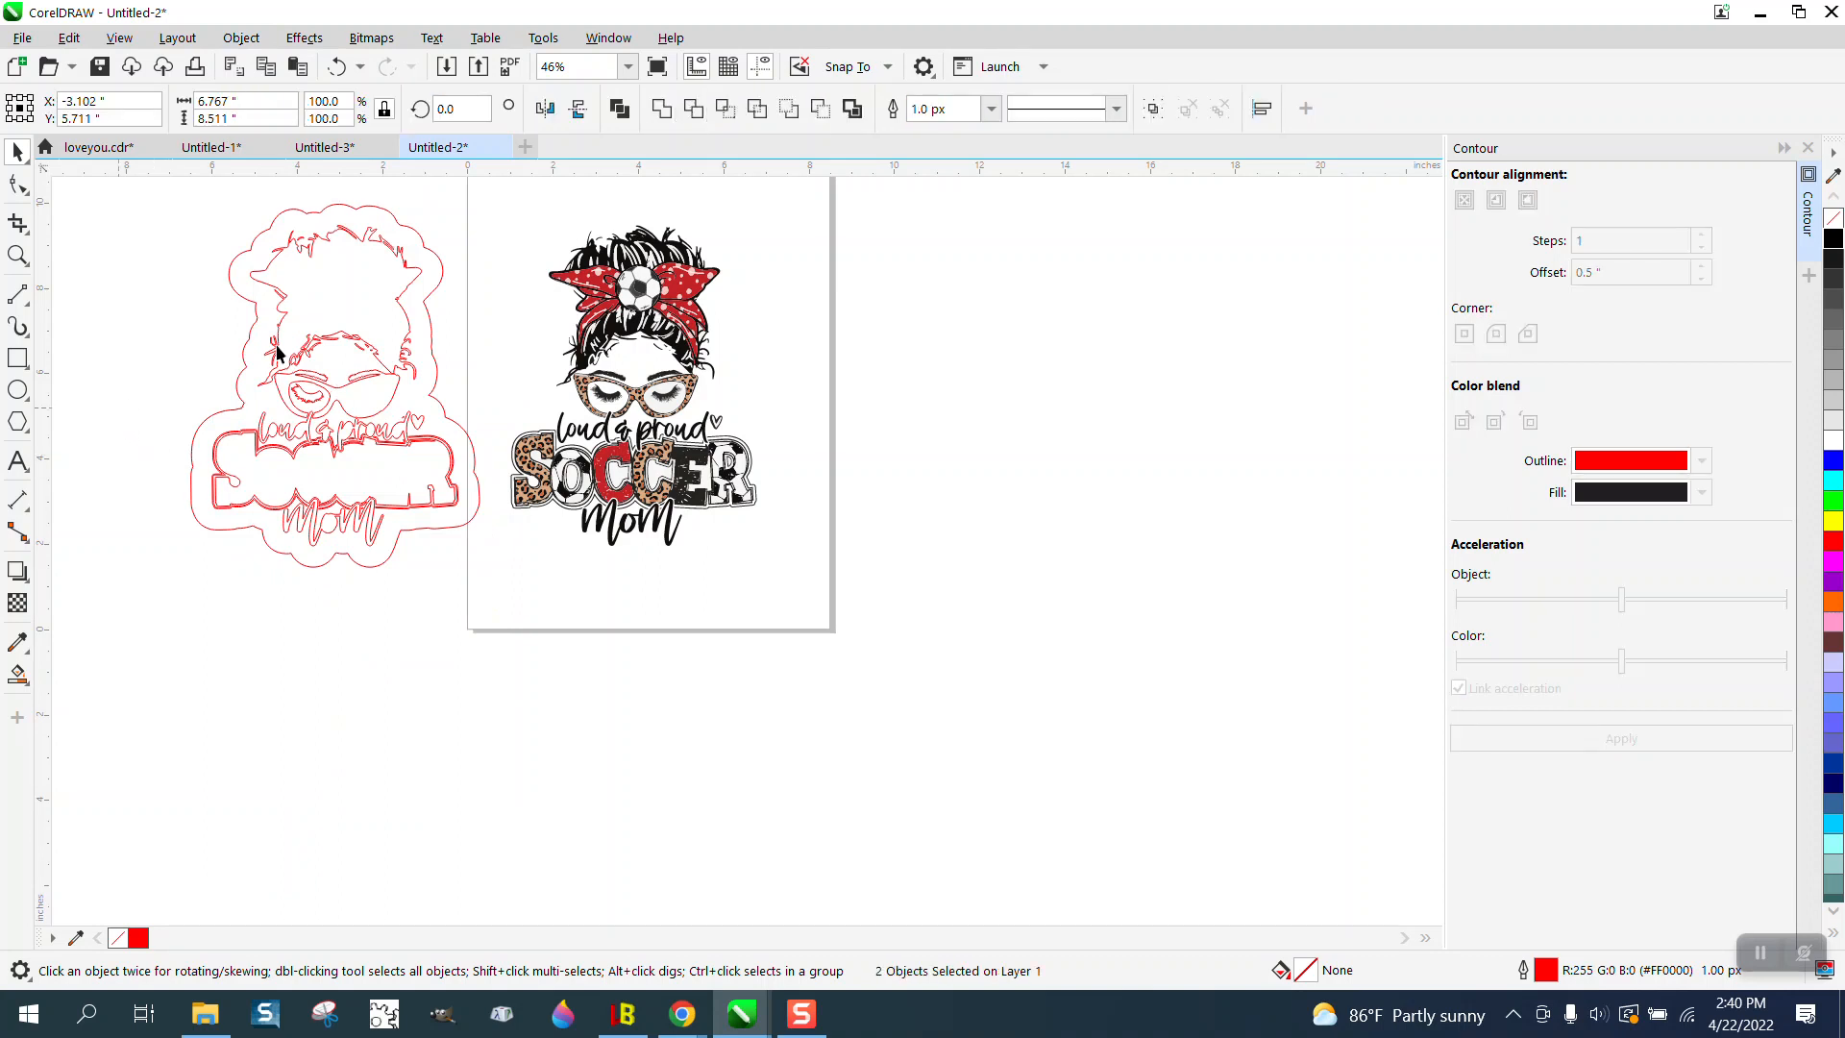
# - Move the separated outer contour curve 14 inches right, to the far side of the artwork
pyautogui.click(434, 300)
pyautogui.click(432, 288)
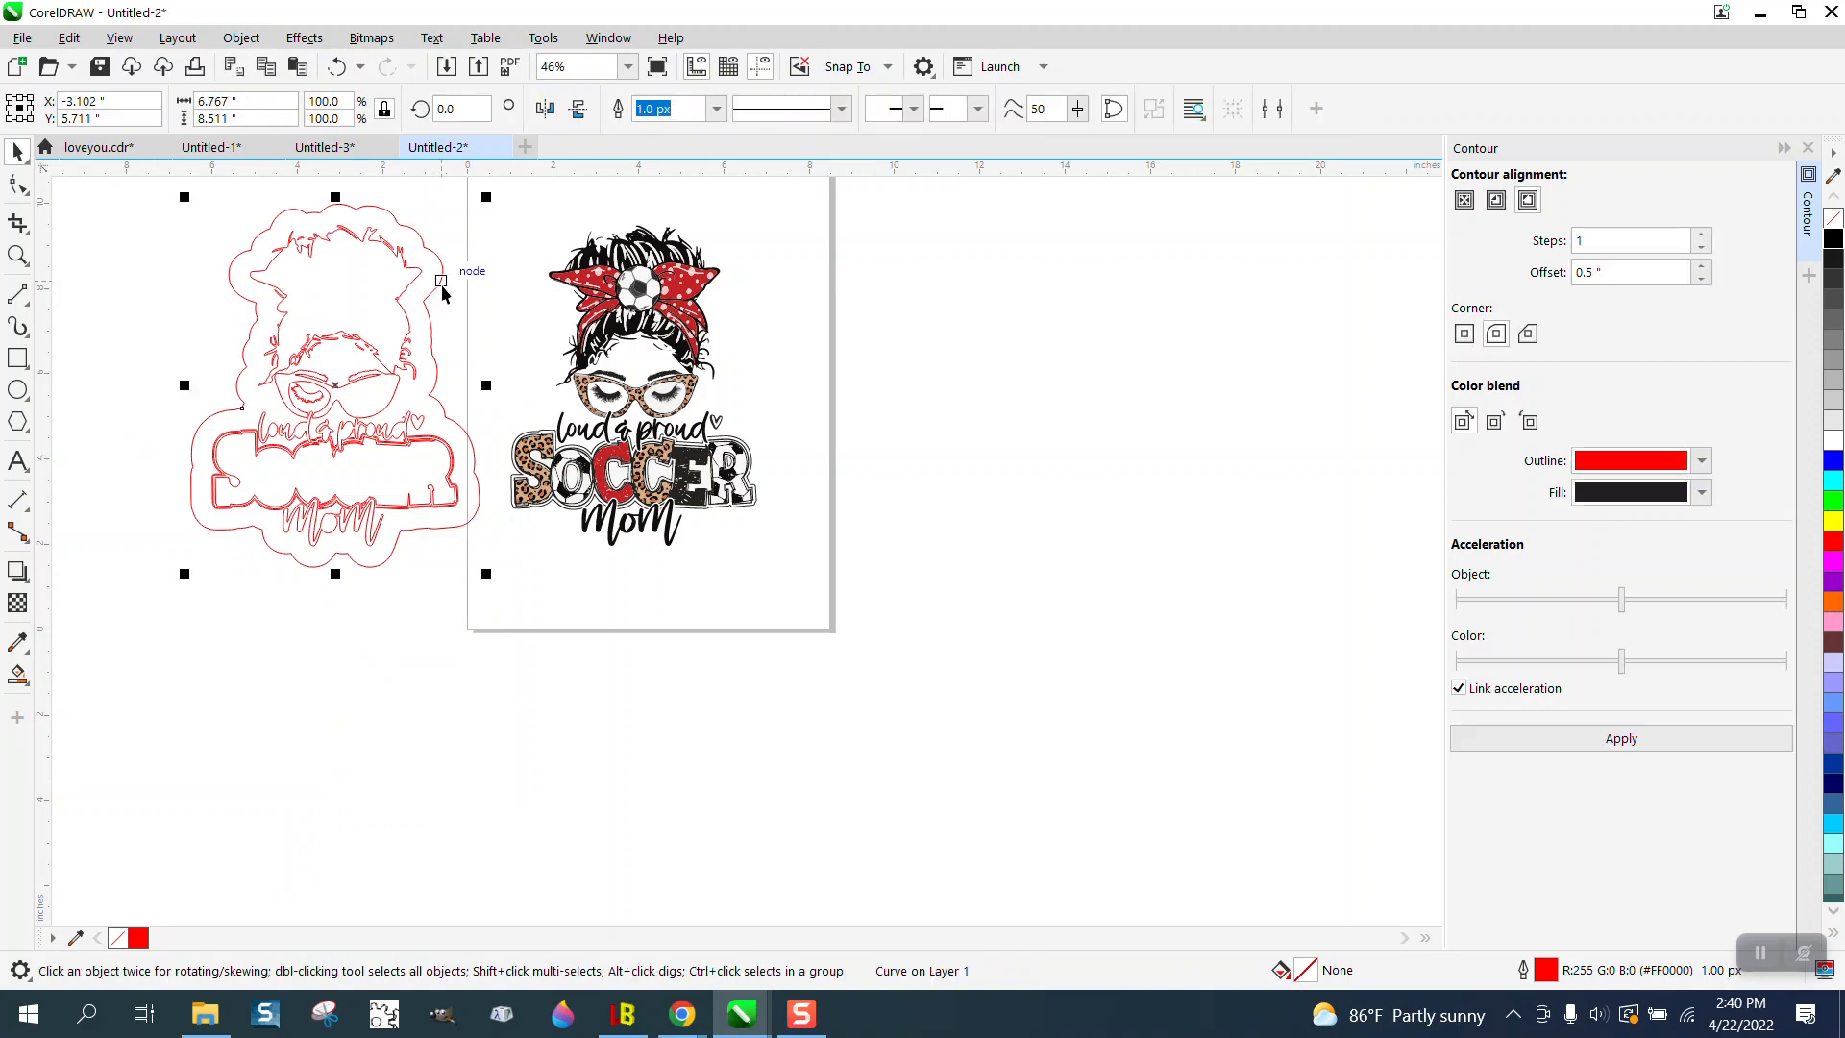
pyautogui.hotkey('ctrl', 'r')
pyautogui.hotkey('ctrl', 'z')
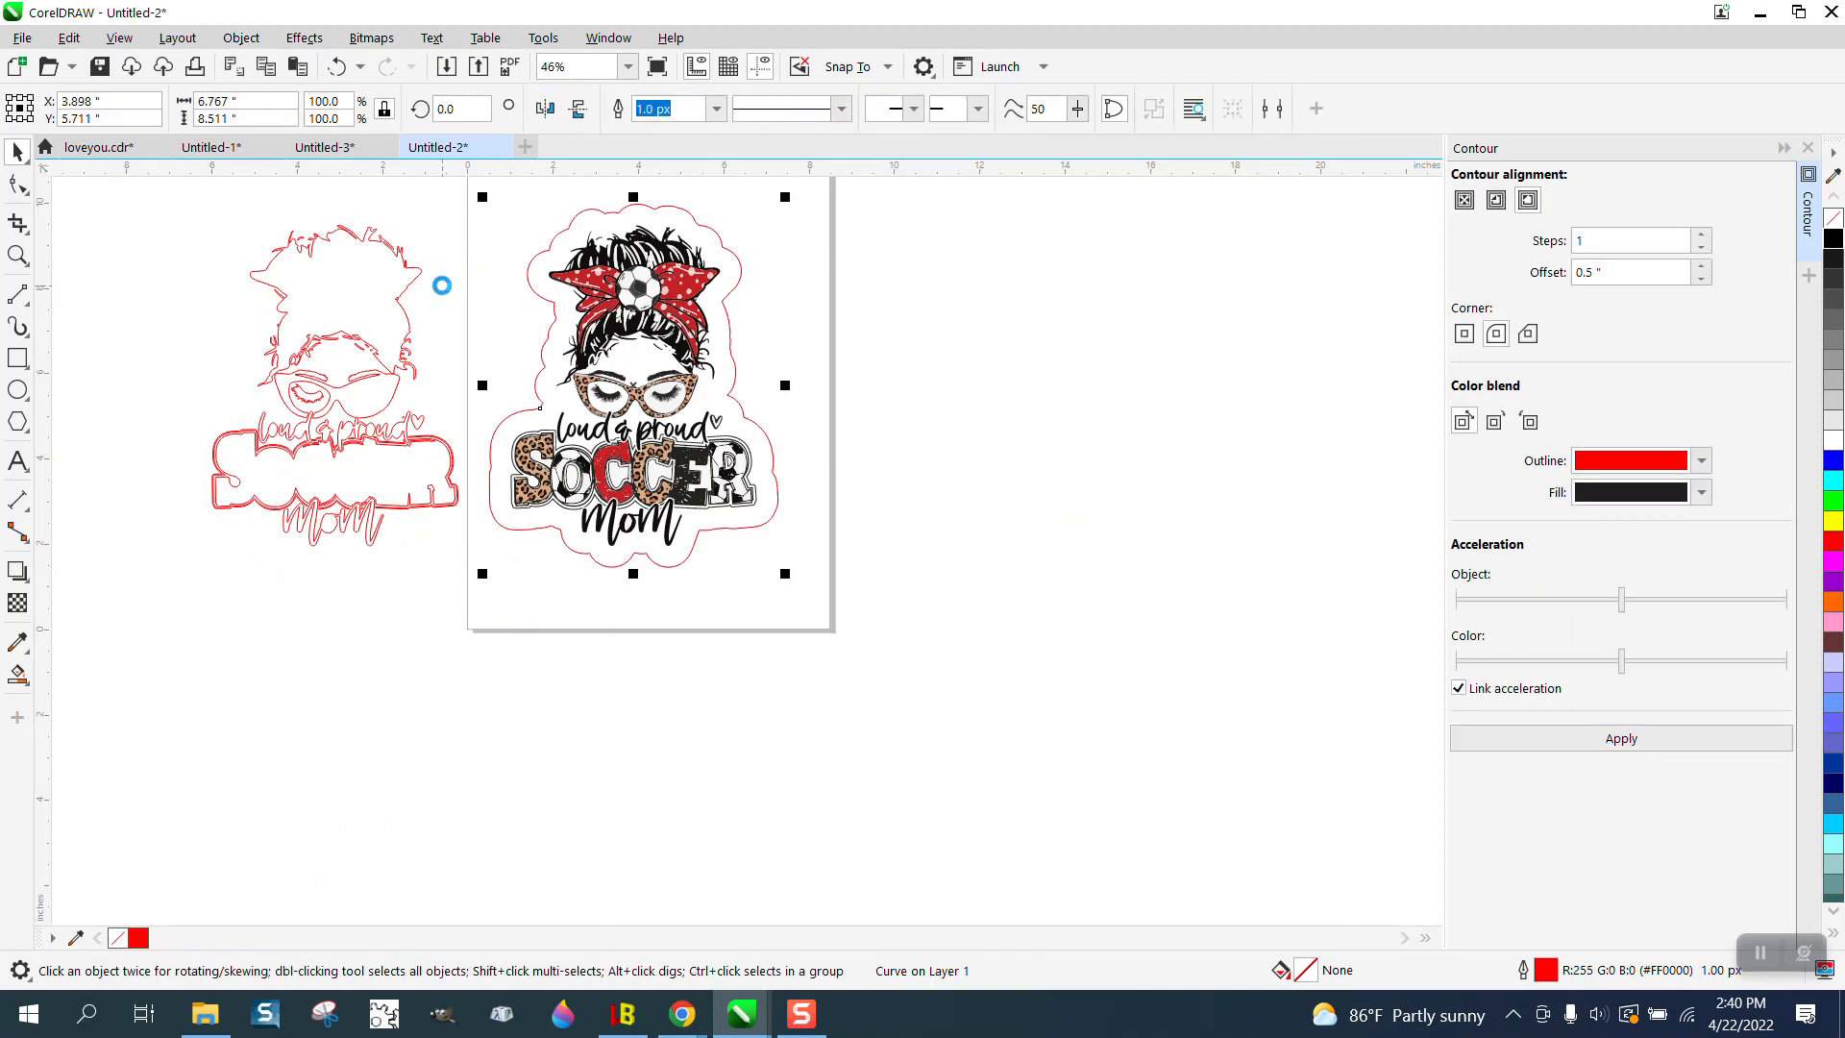
pyautogui.hotkey('ctrl', 'shift', 'z')
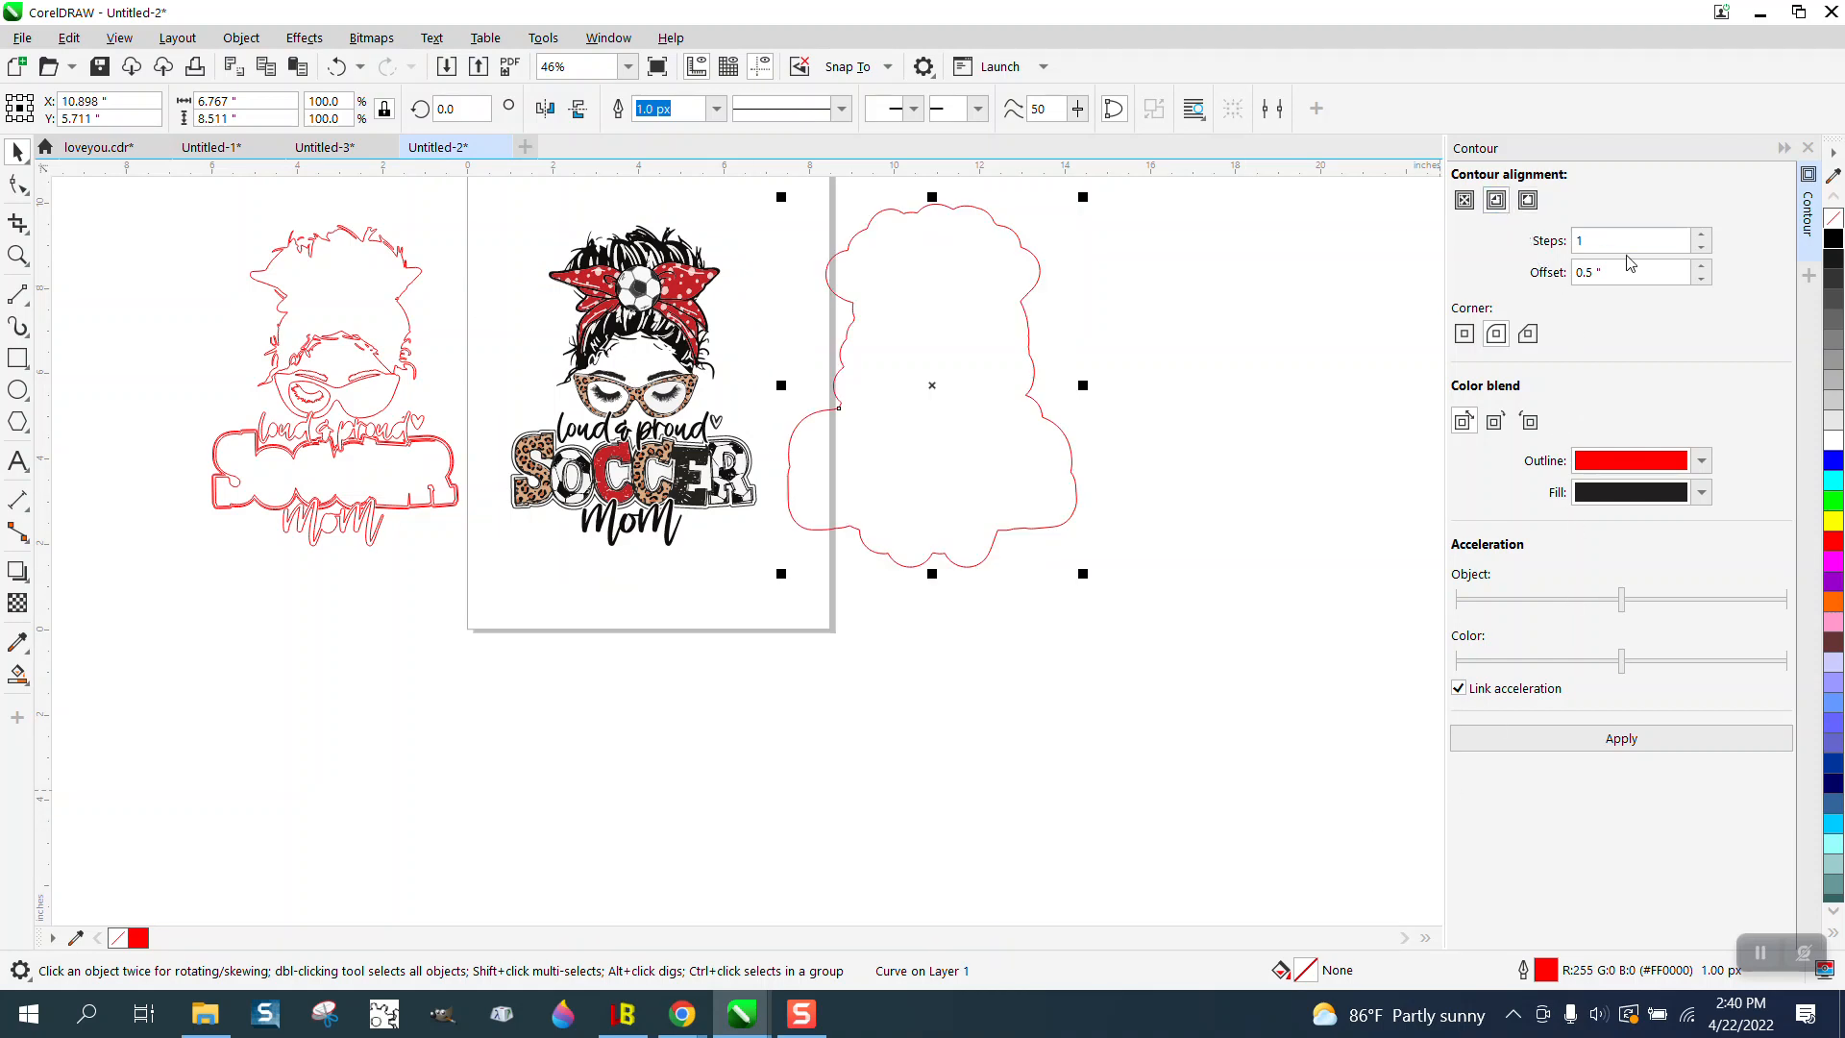
# - Apply an inside contour with a 0.45-inch offset to the moved outline and break it apart
pyautogui.doubleClick(1594, 272)
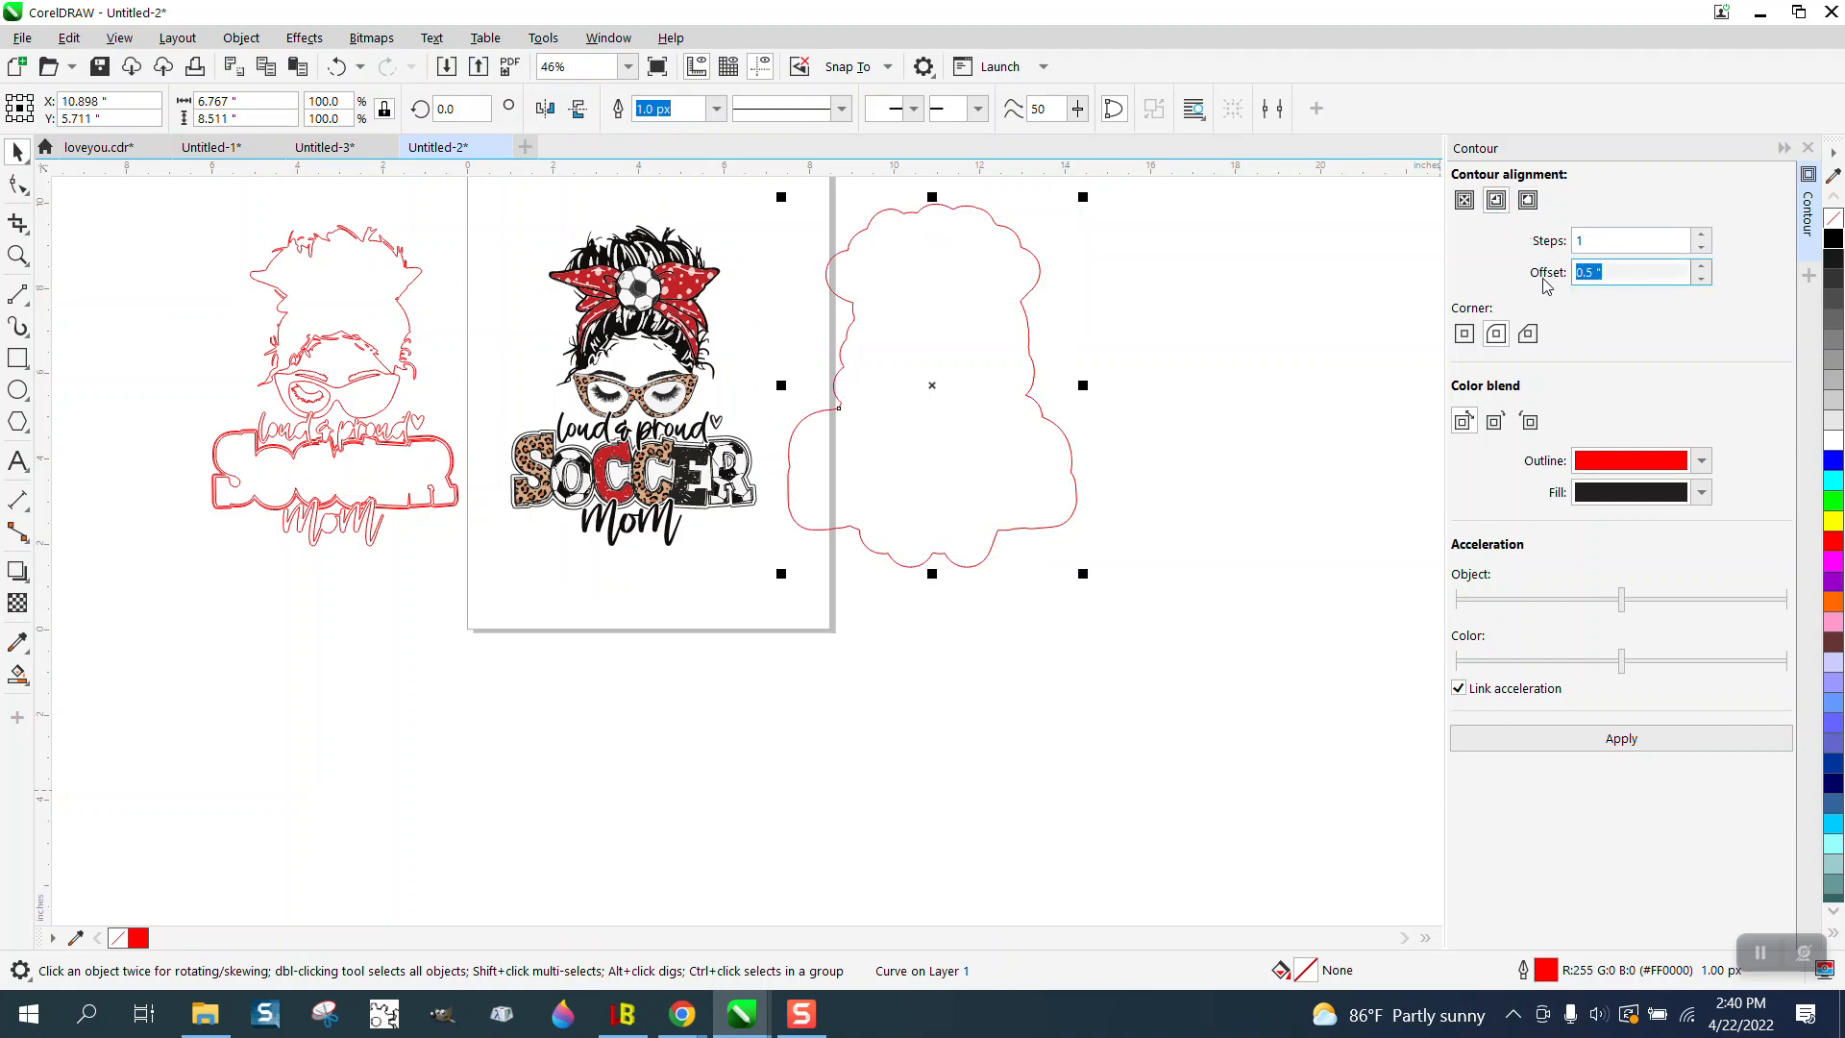
pyautogui.write('.45')
pyautogui.click(1645, 746)
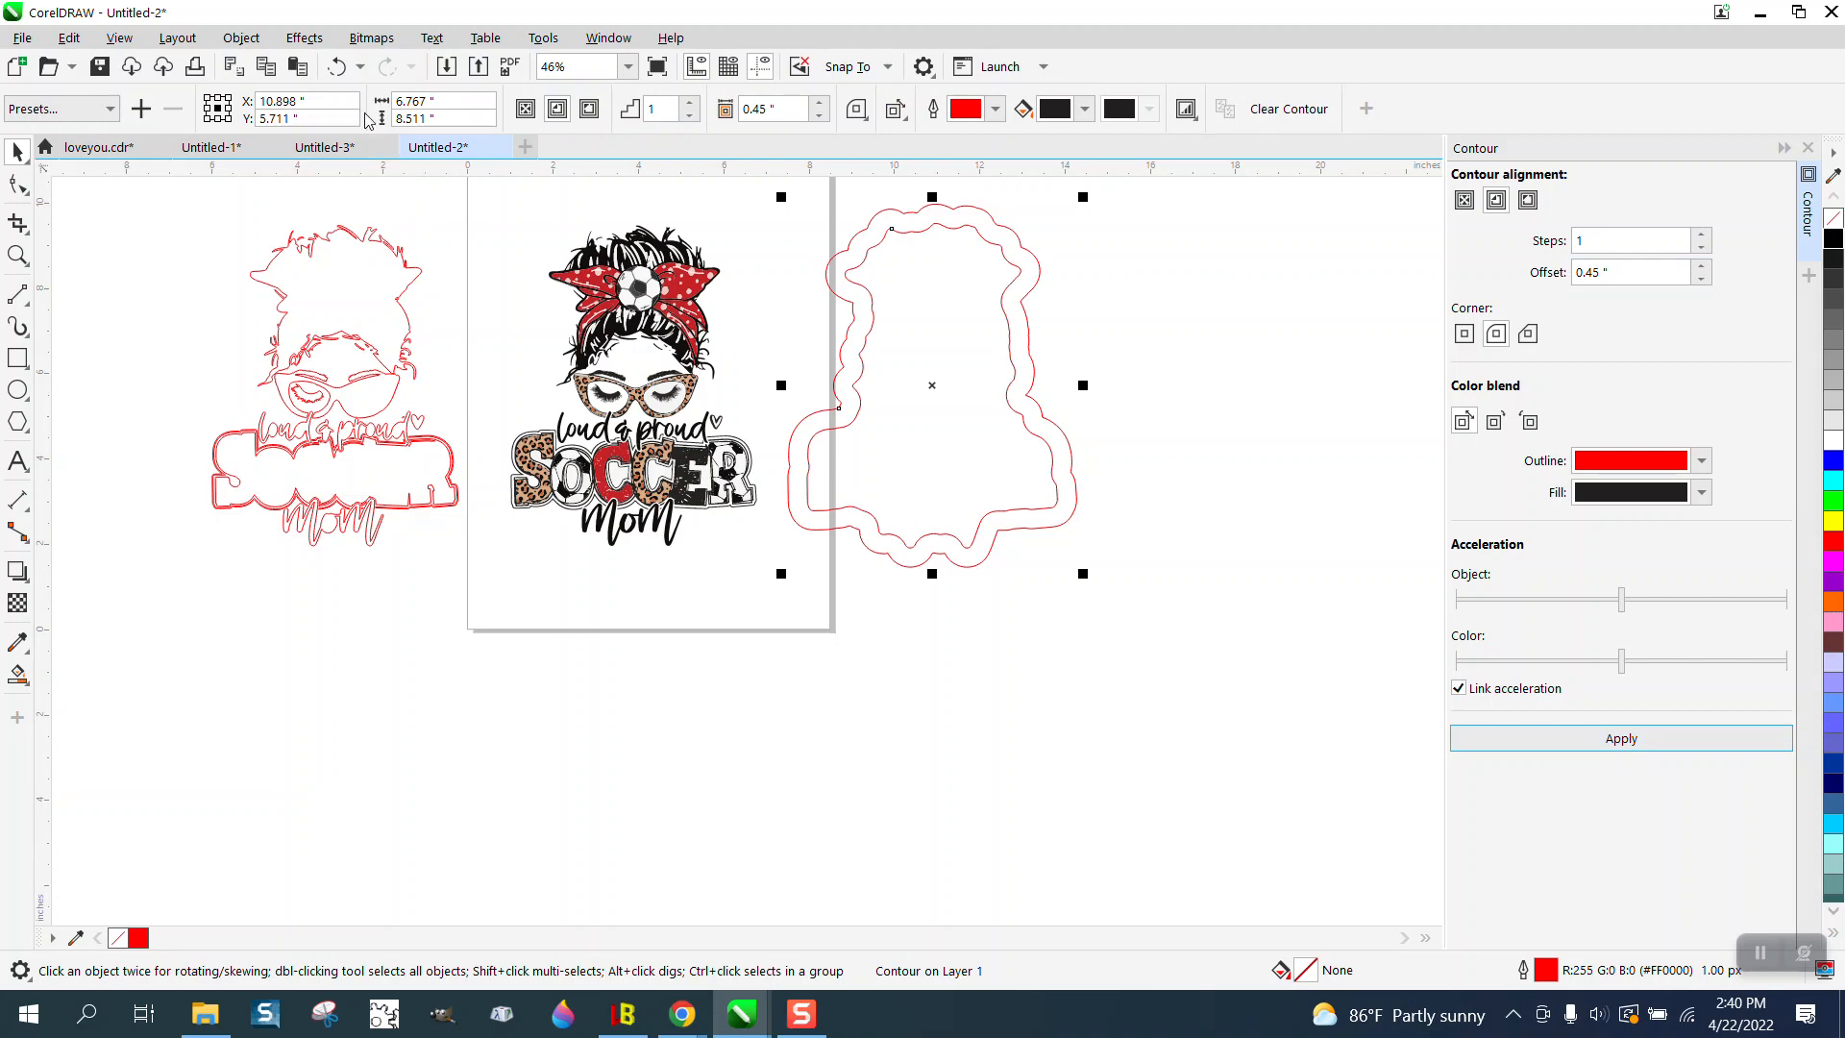
pyautogui.click(242, 38)
pyautogui.click(320, 565)
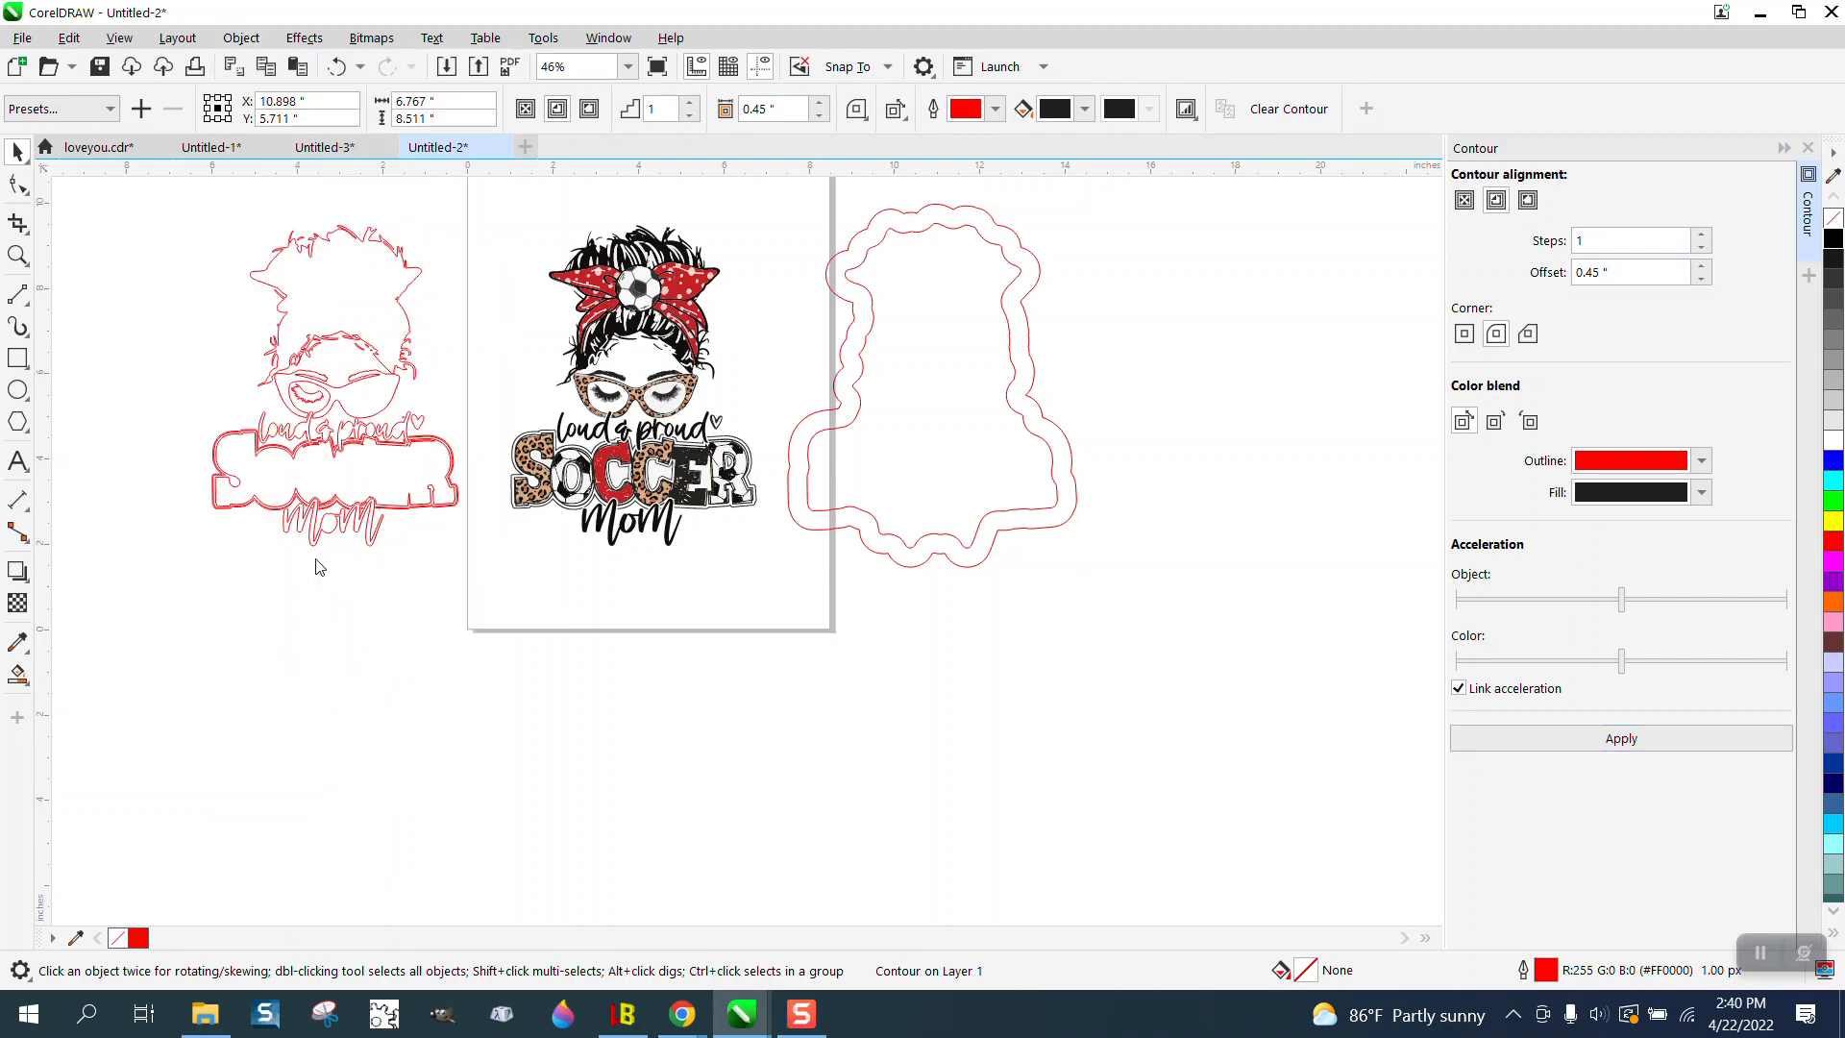
# - Move the inner contour 7 inches left over the artwork to check its fit, and return it to its place
pyautogui.click(845, 622)
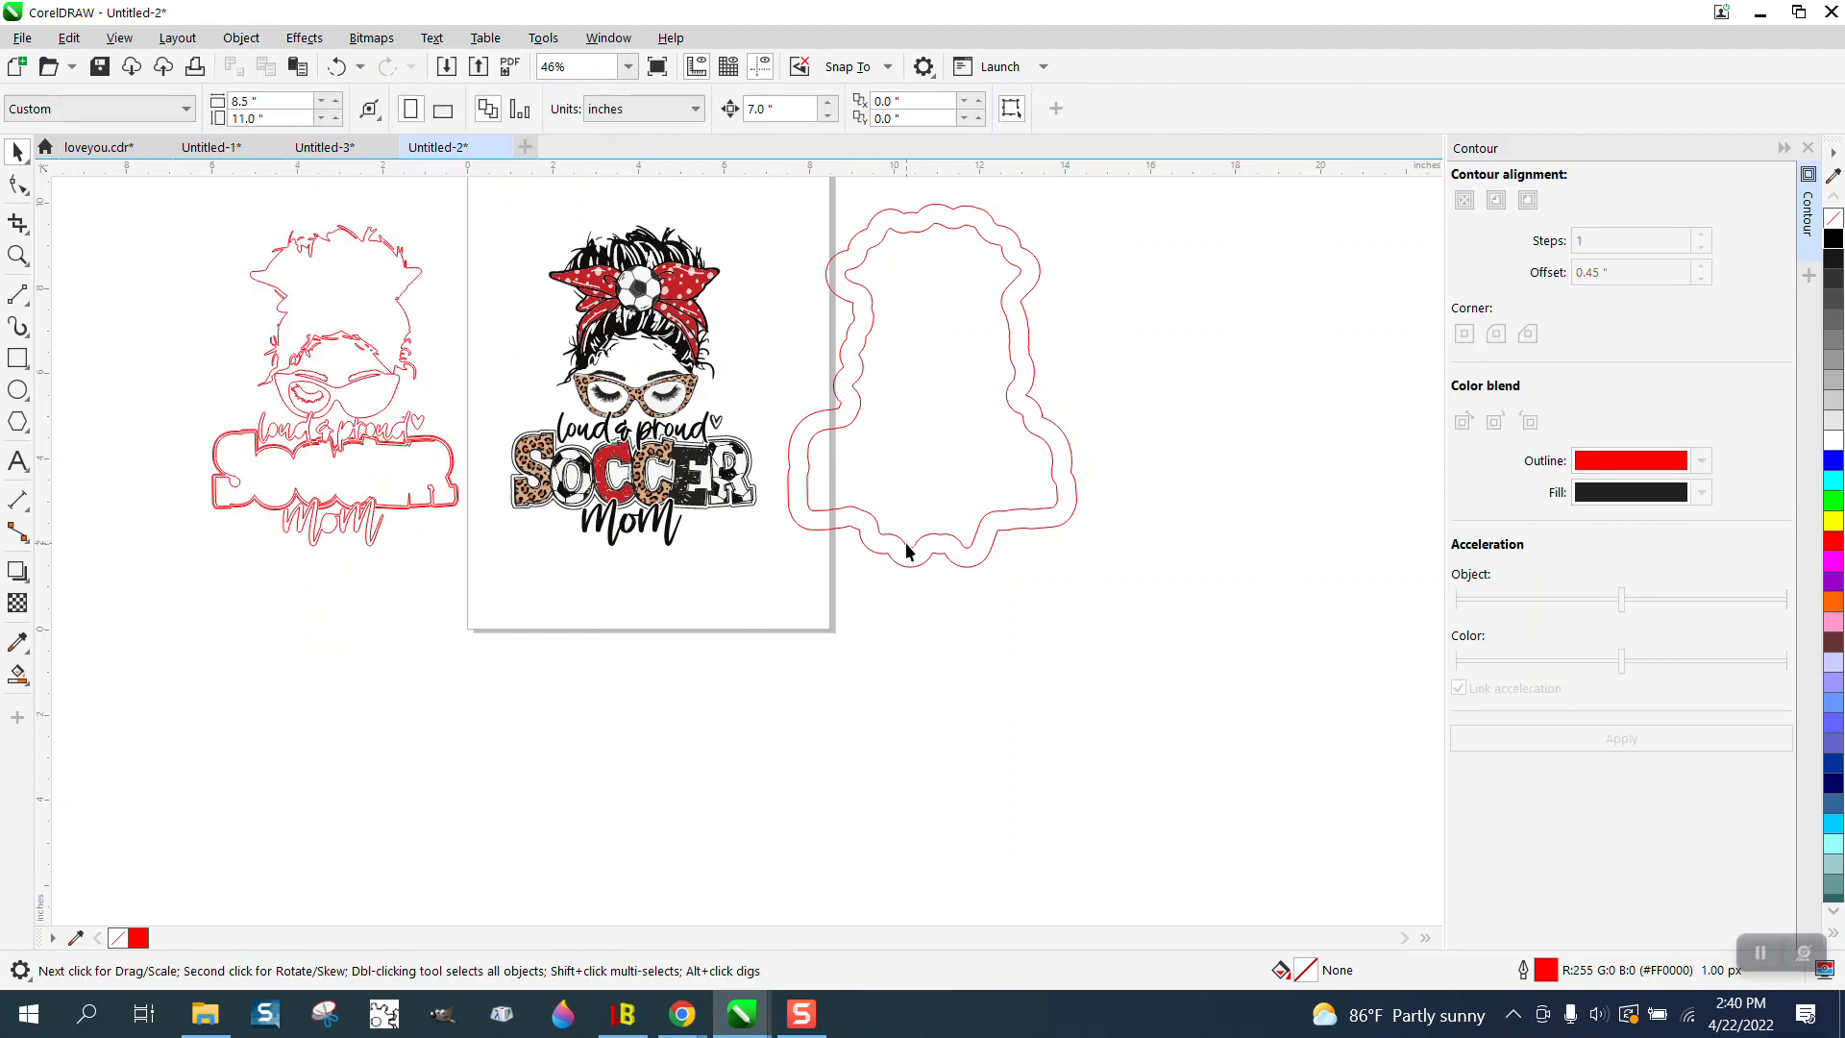
pyautogui.click(907, 552)
pyautogui.press('Left')
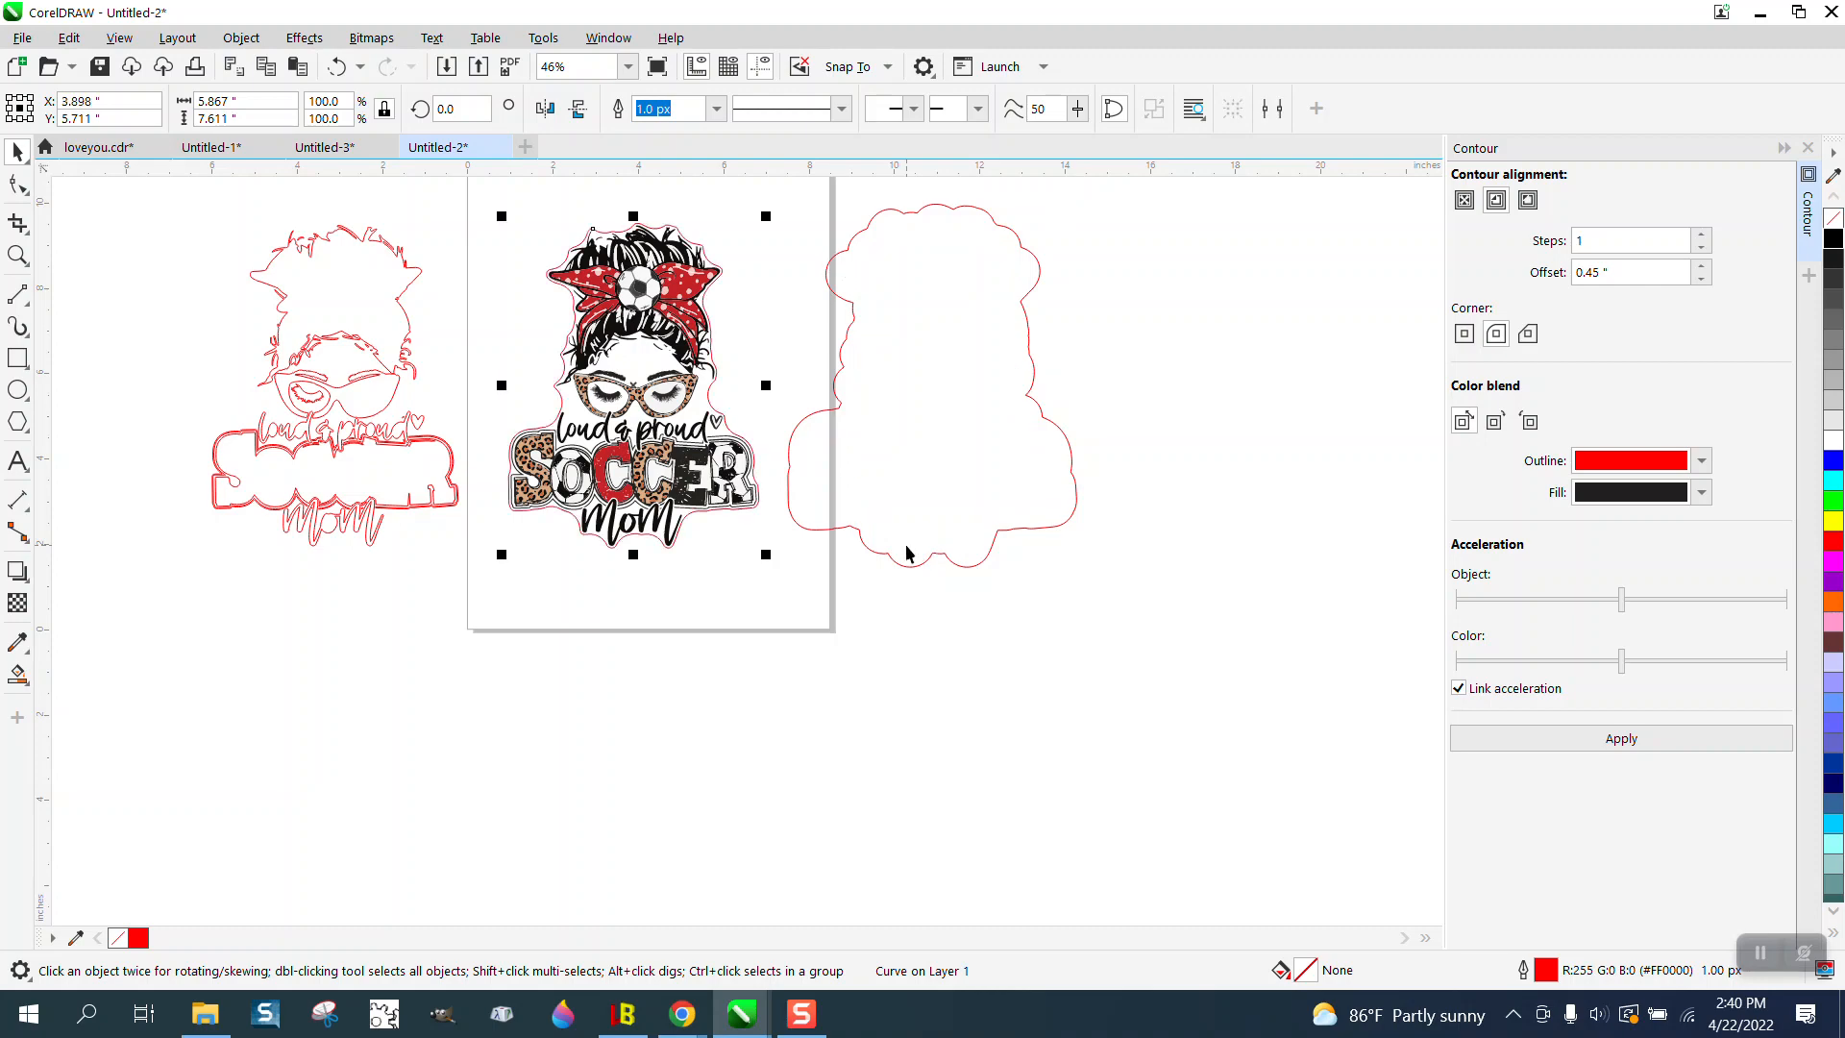
pyautogui.click(17, 254)
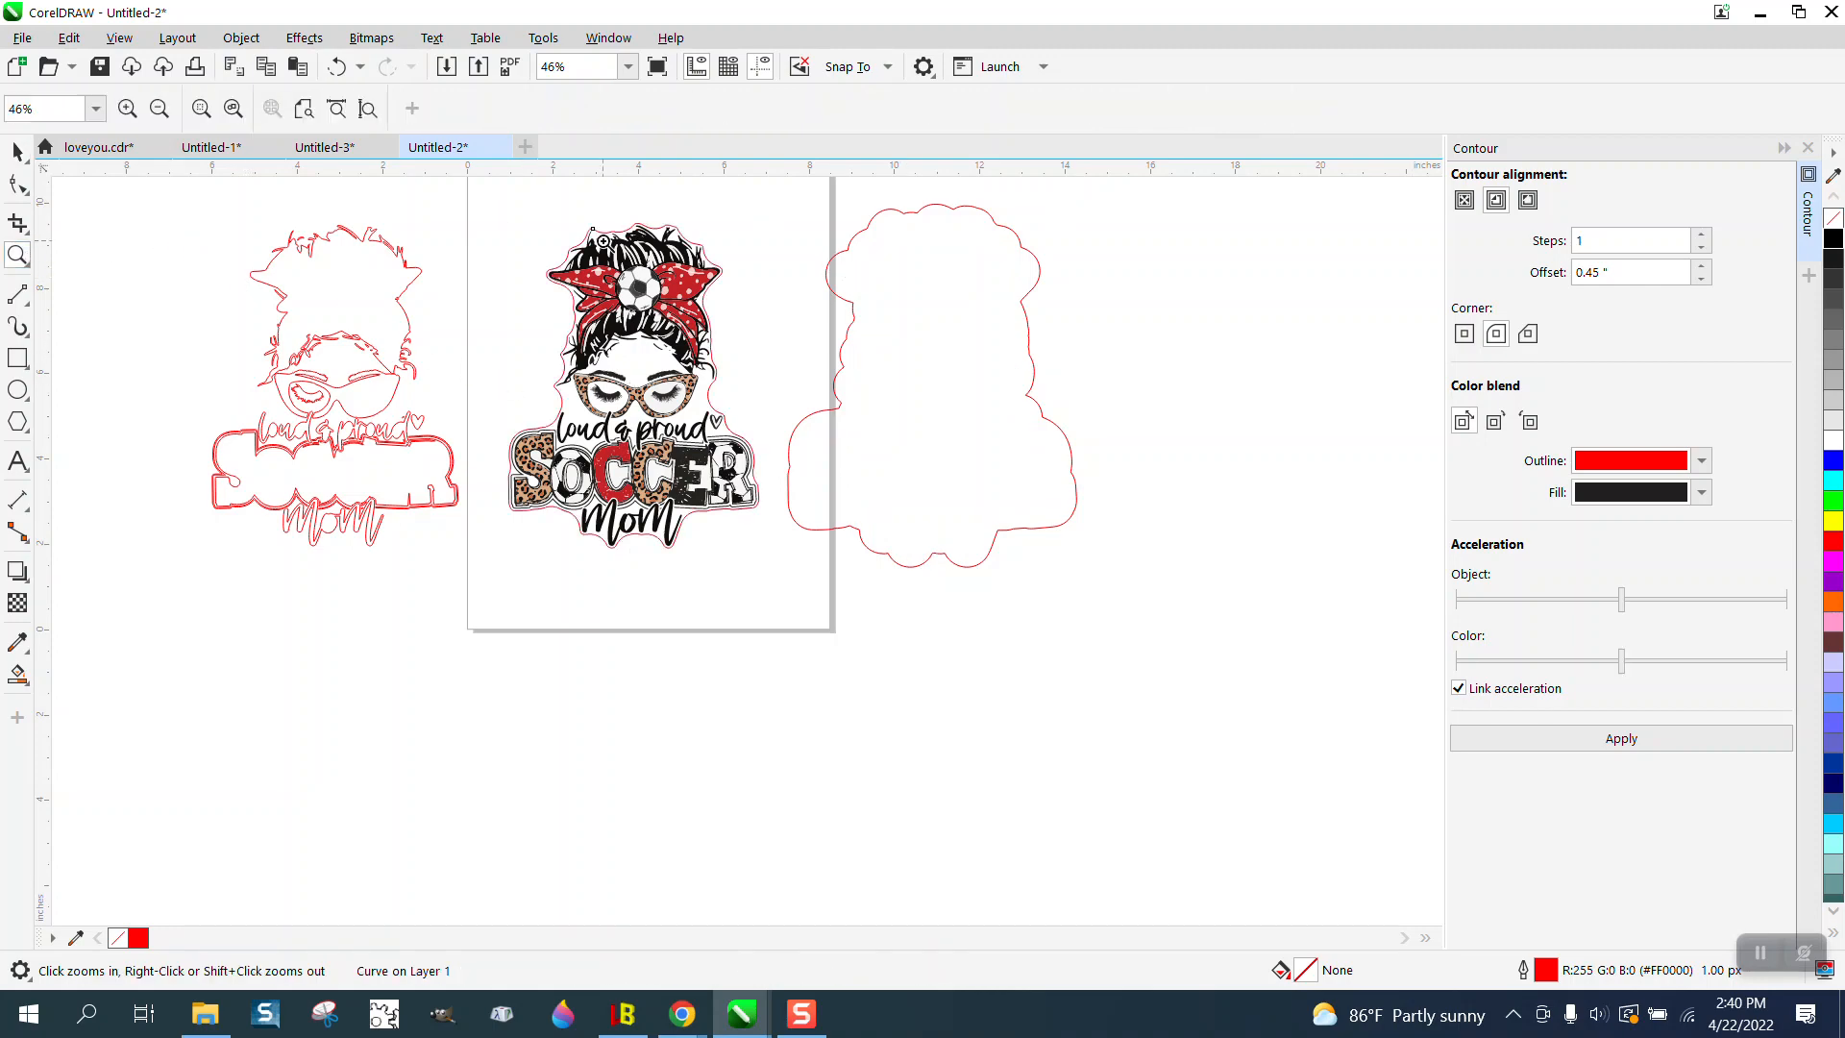
pyautogui.moveTo(543, 194); pyautogui.dragTo(670, 334)
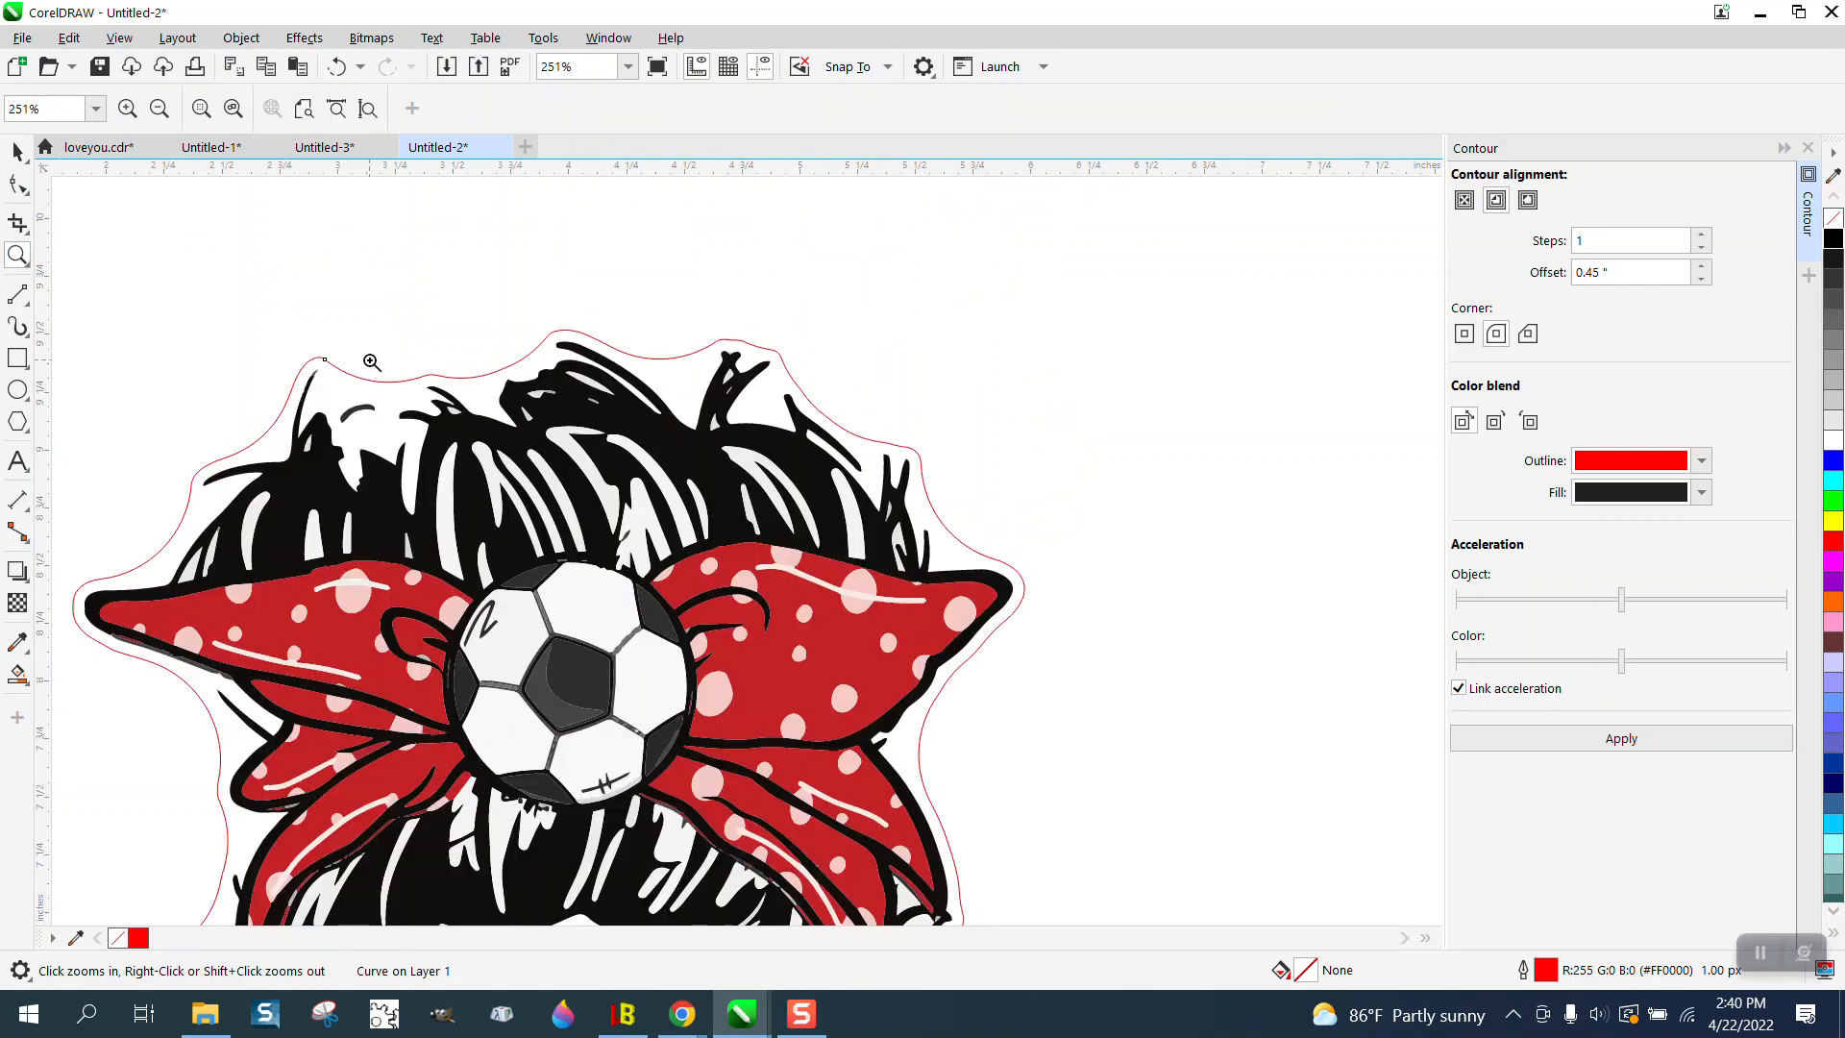
pyautogui.scroll(-3, 384, 363)
pyautogui.scroll(-4, 622, 370)
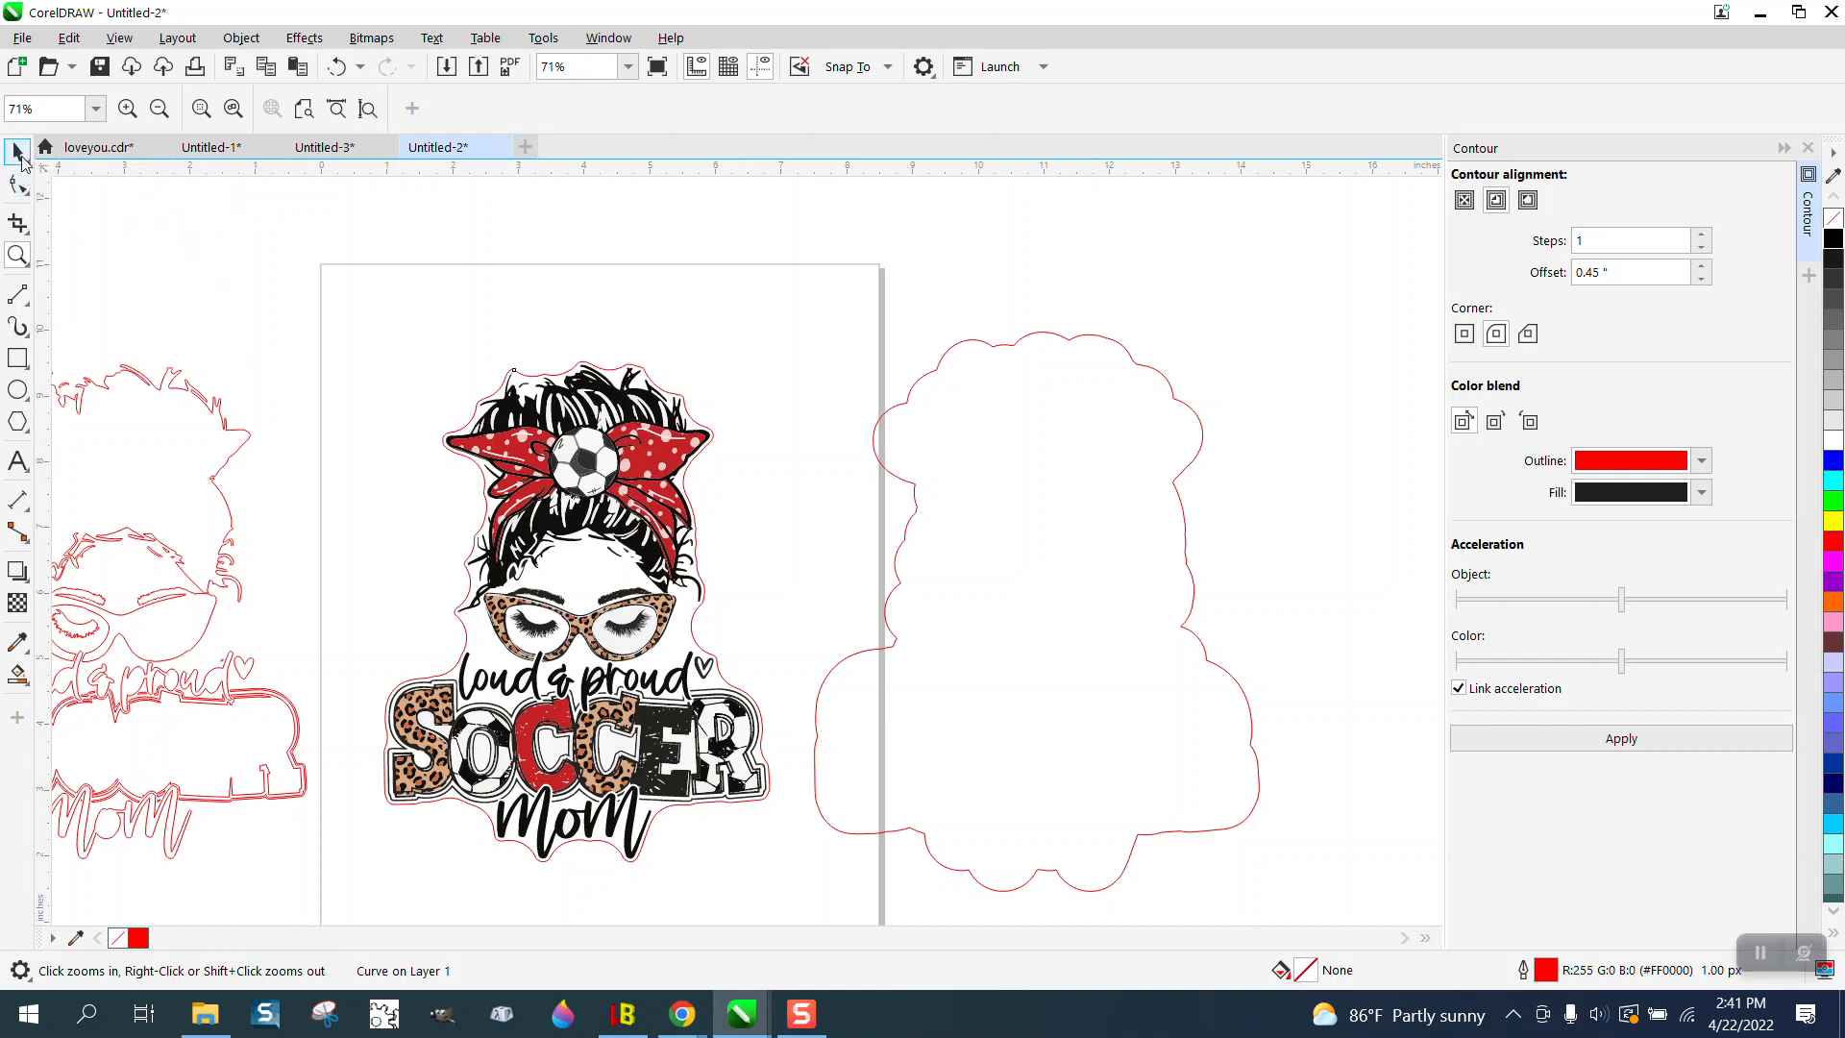
pyautogui.click(17, 151)
pyautogui.press('Right')
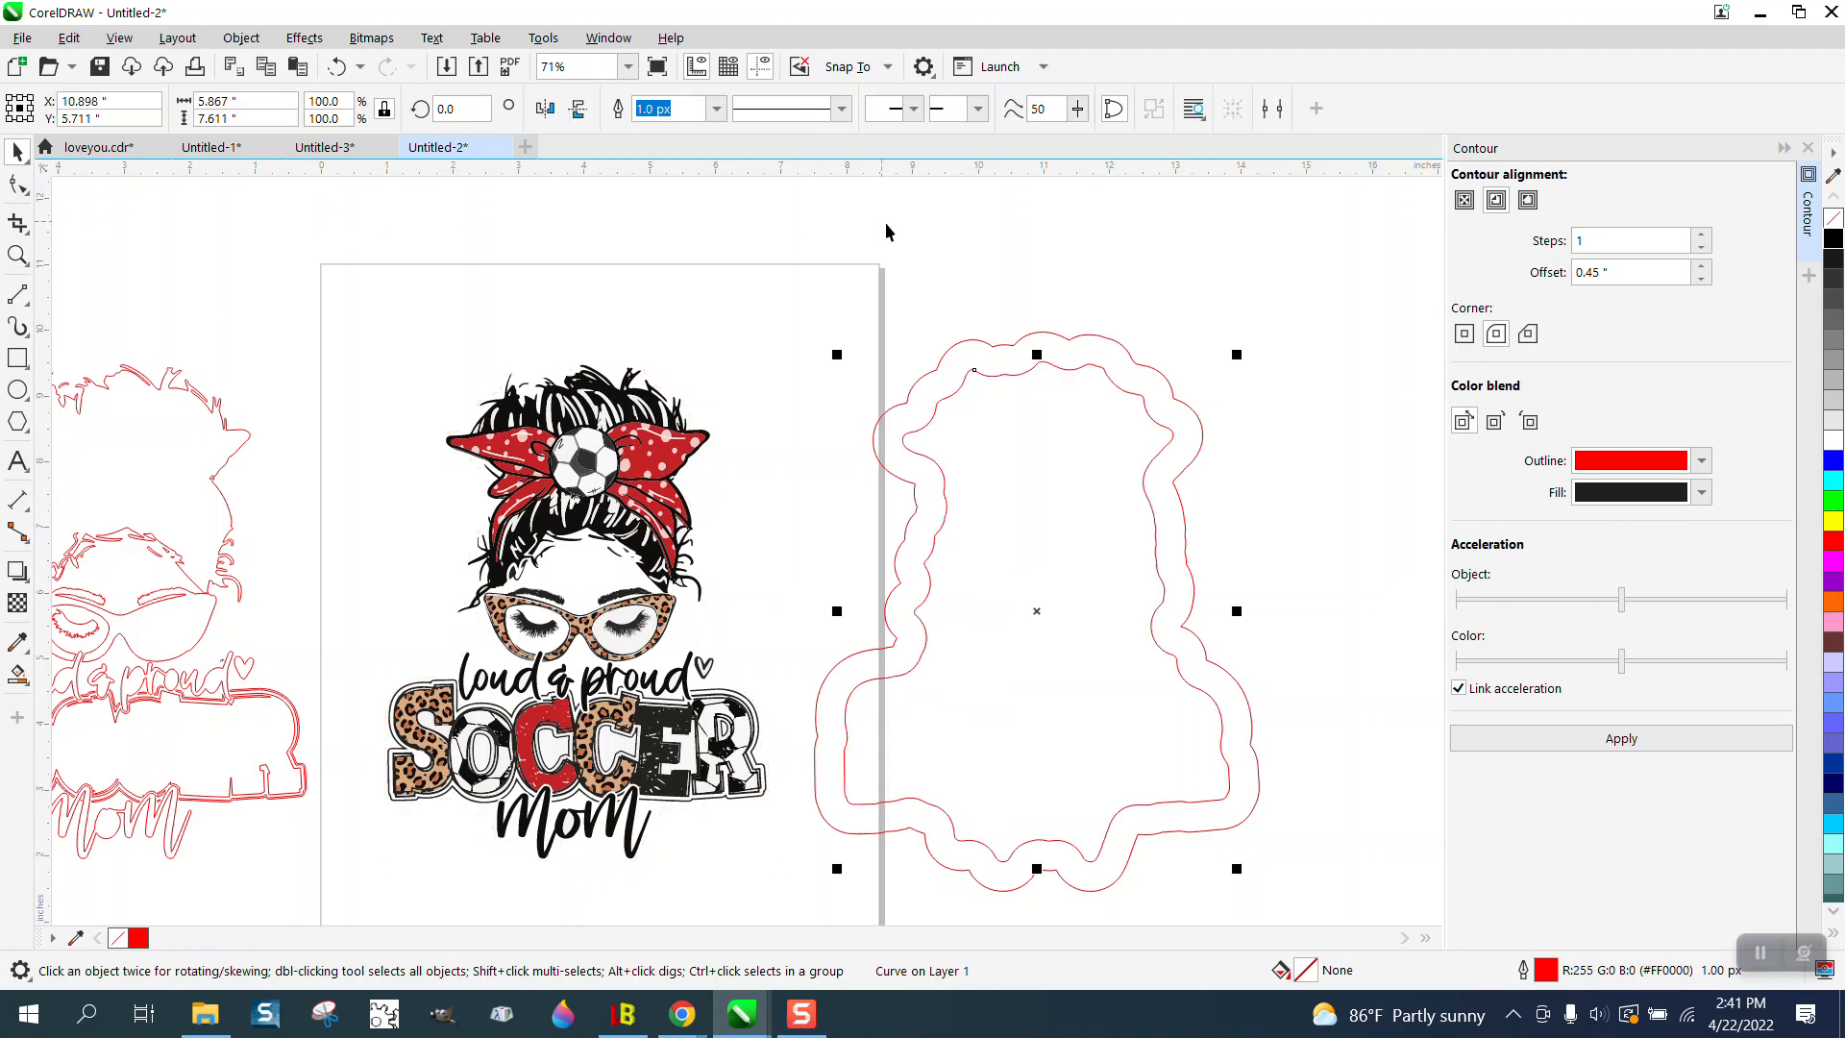
# - Delete the larger outer contour and select the remaining inner one
pyautogui.click(1108, 340)
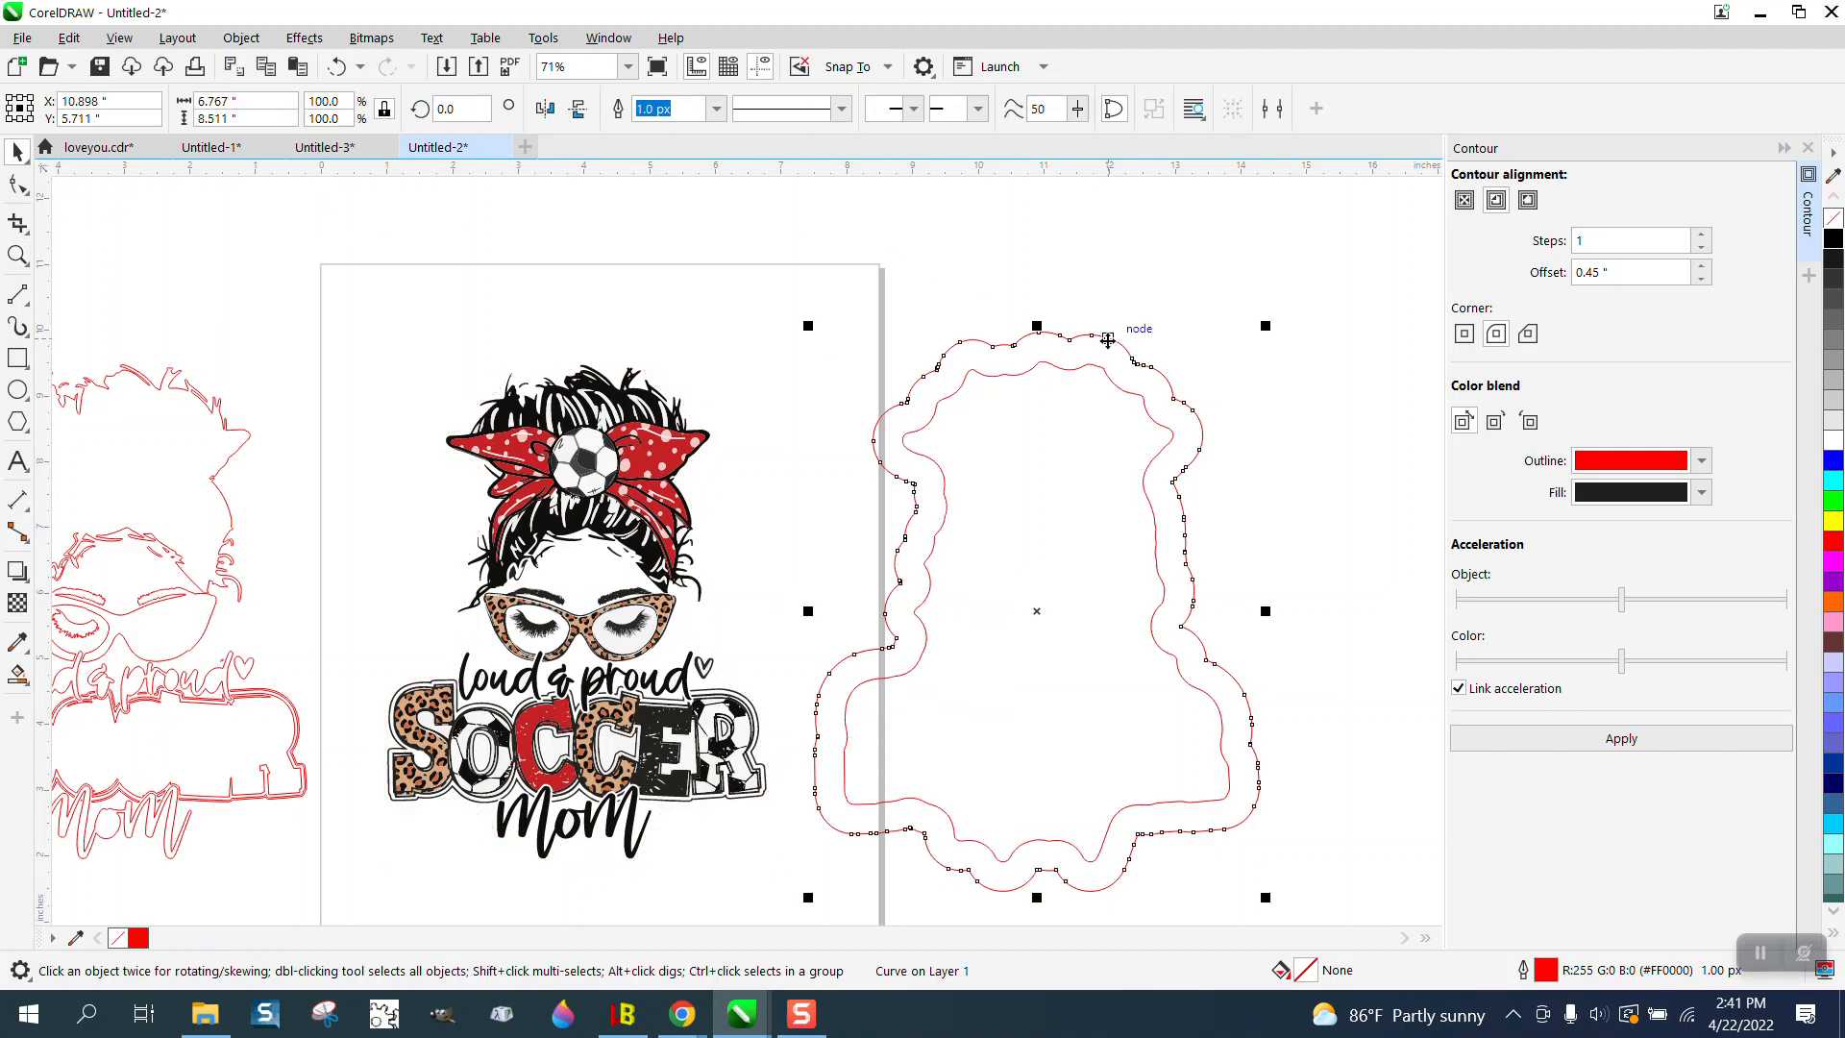
pyautogui.press('Delete')
pyautogui.click(1087, 366)
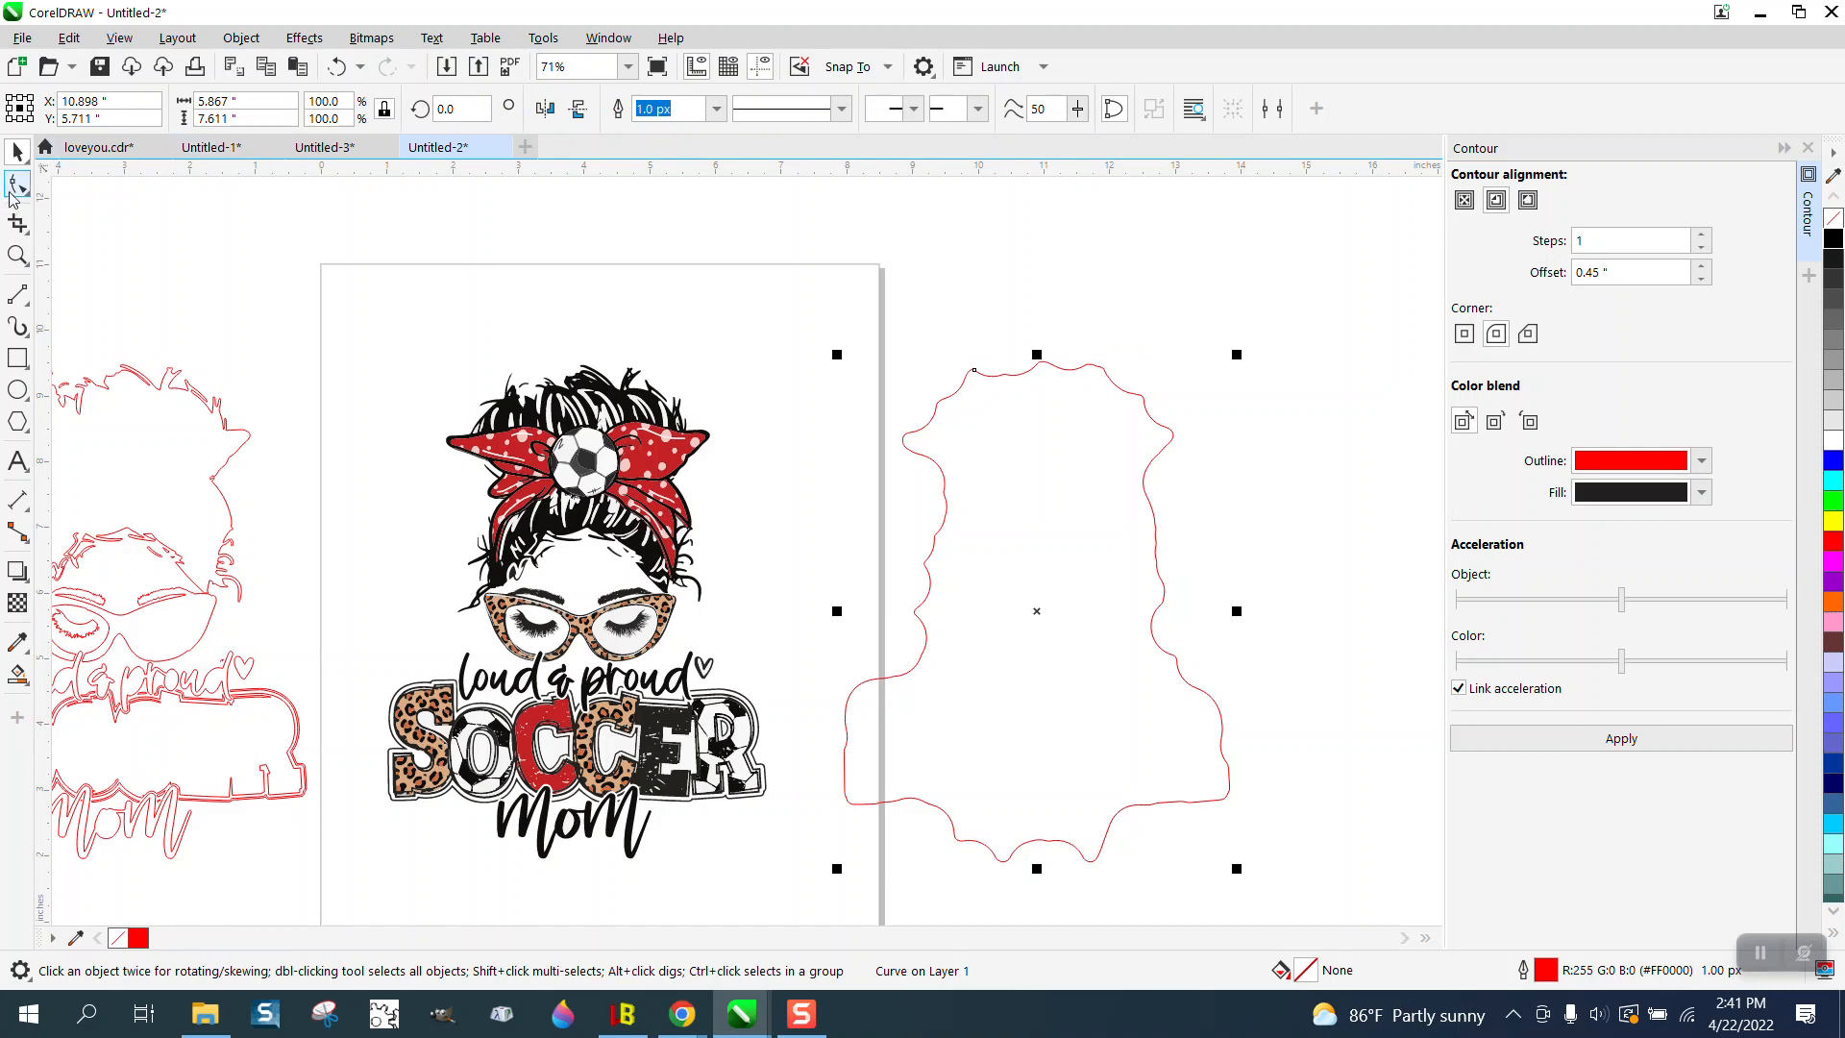
# - Smooth the edge of the inner contour using the Smooth tool with a 2-inch nib
pyautogui.click(29, 198)
pyautogui.click(91, 215)
pyautogui.moveTo(86, 108); pyautogui.dragTo(4, 106)
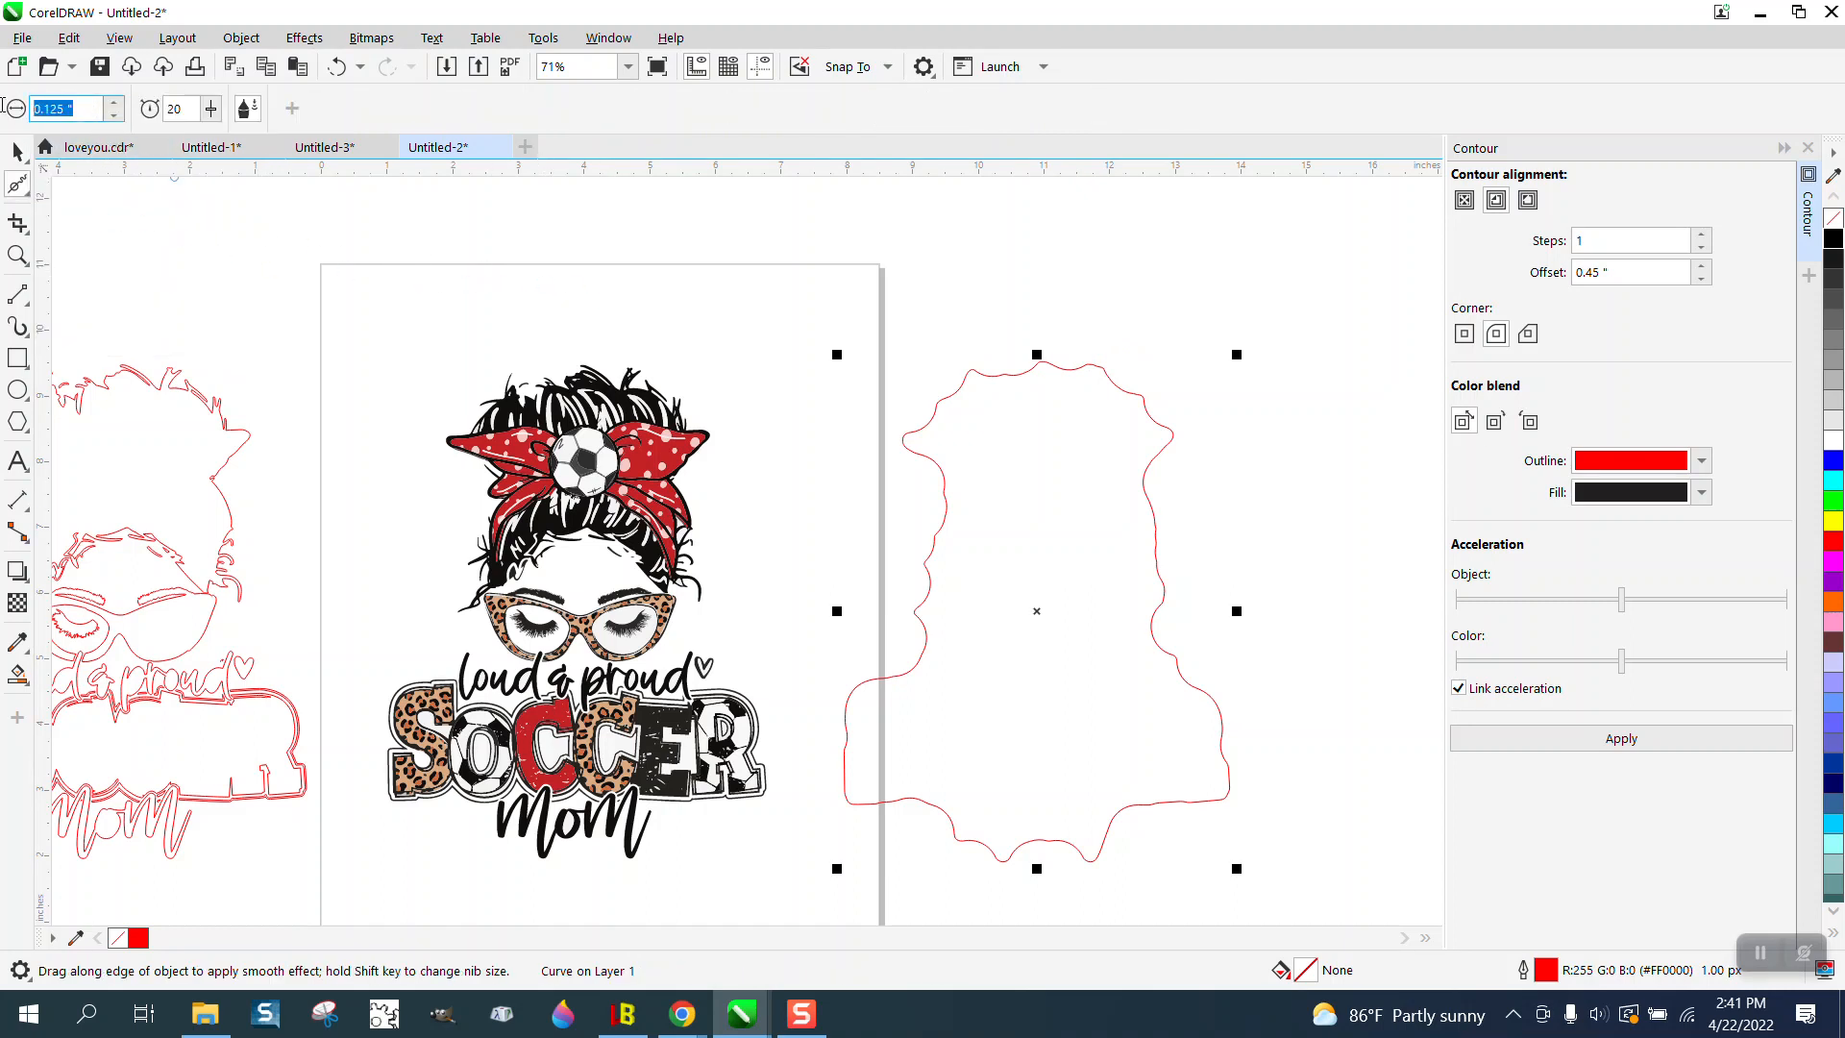
pyautogui.write('2')
pyautogui.press('Return')
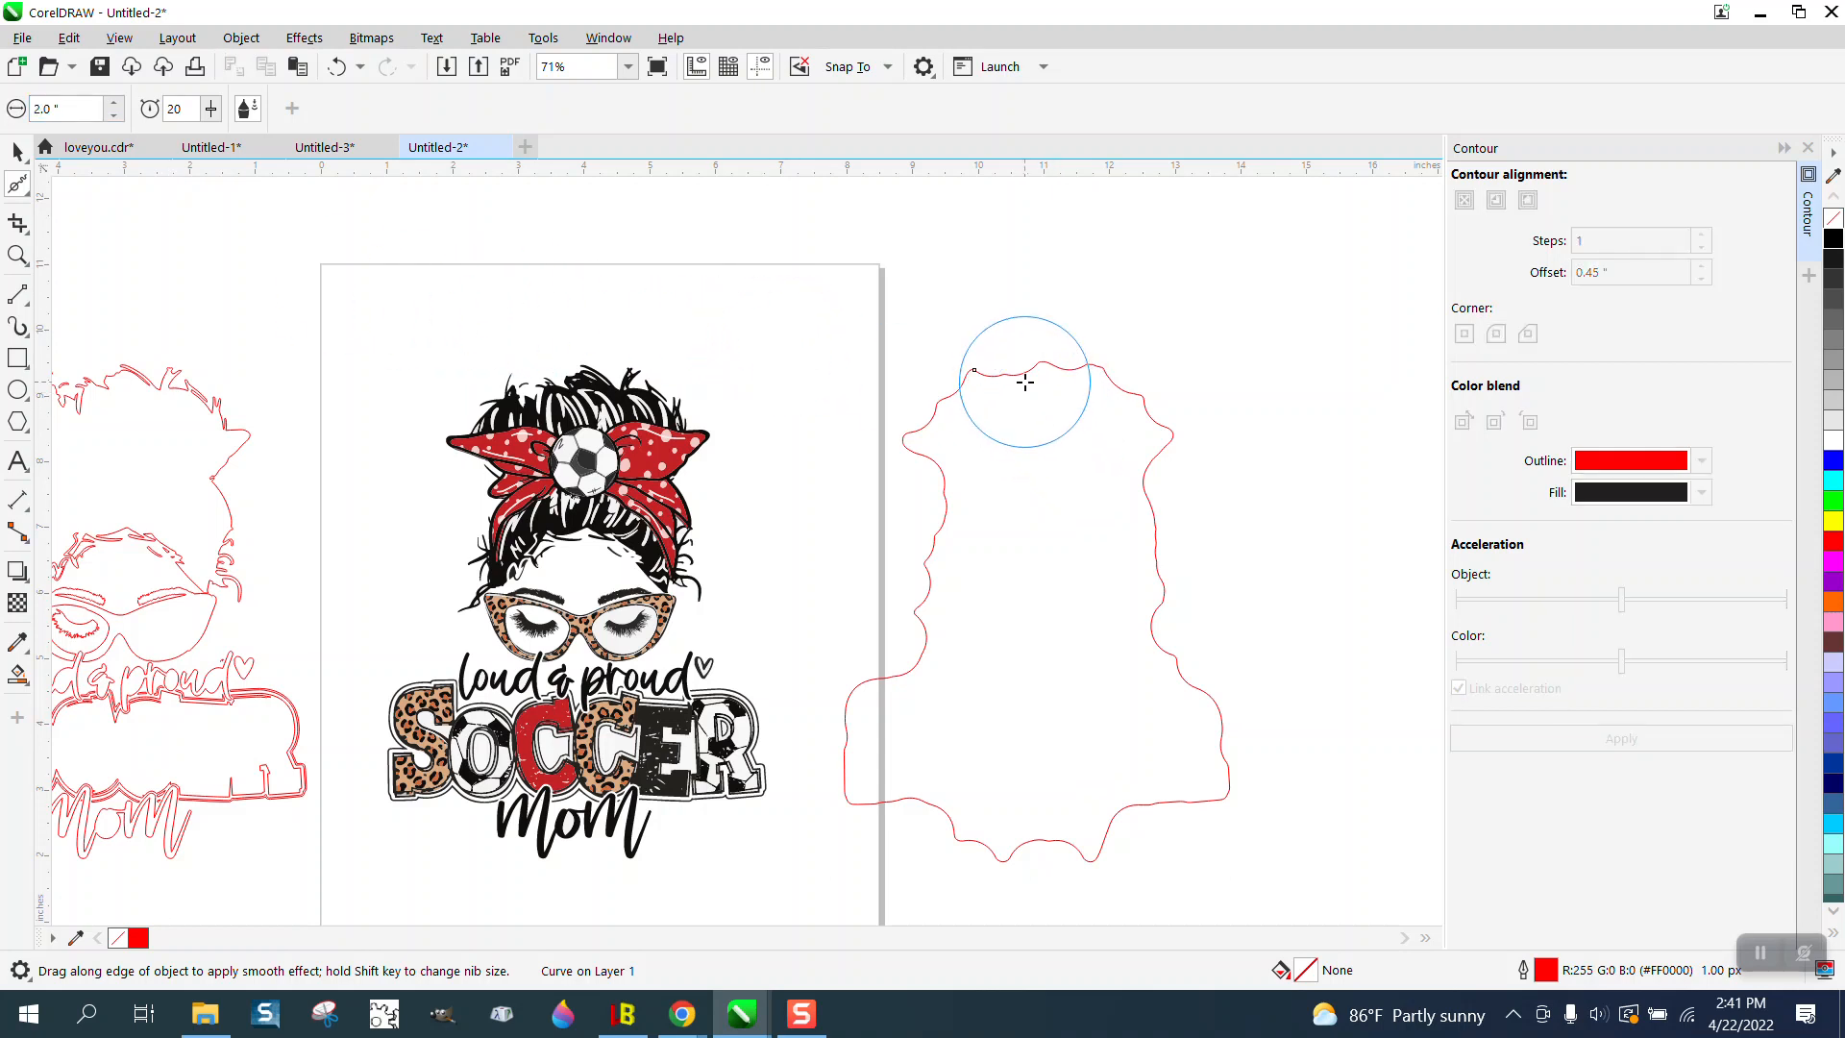
pyautogui.moveTo(1009, 391)
pyautogui.mouseDown()
pyautogui.moveTo(1045, 359)
pyautogui.moveTo(1141, 398)
pyautogui.moveTo(1074, 367)
pyautogui.moveTo(935, 407)
pyautogui.moveTo(914, 448)
pyautogui.moveTo(941, 509)
pyautogui.moveTo(927, 632)
pyautogui.moveTo(819, 722)
pyautogui.moveTo(855, 769)
pyautogui.moveTo(947, 840)
pyautogui.moveTo(1016, 859)
pyautogui.moveTo(1045, 837)
pyautogui.moveTo(1087, 853)
pyautogui.moveTo(1110, 818)
pyautogui.moveTo(1209, 792)
pyautogui.moveTo(1207, 726)
pyautogui.moveTo(1151, 632)
pyautogui.moveTo(1150, 510)
pyautogui.moveTo(1162, 601)
pyautogui.mouseUp()
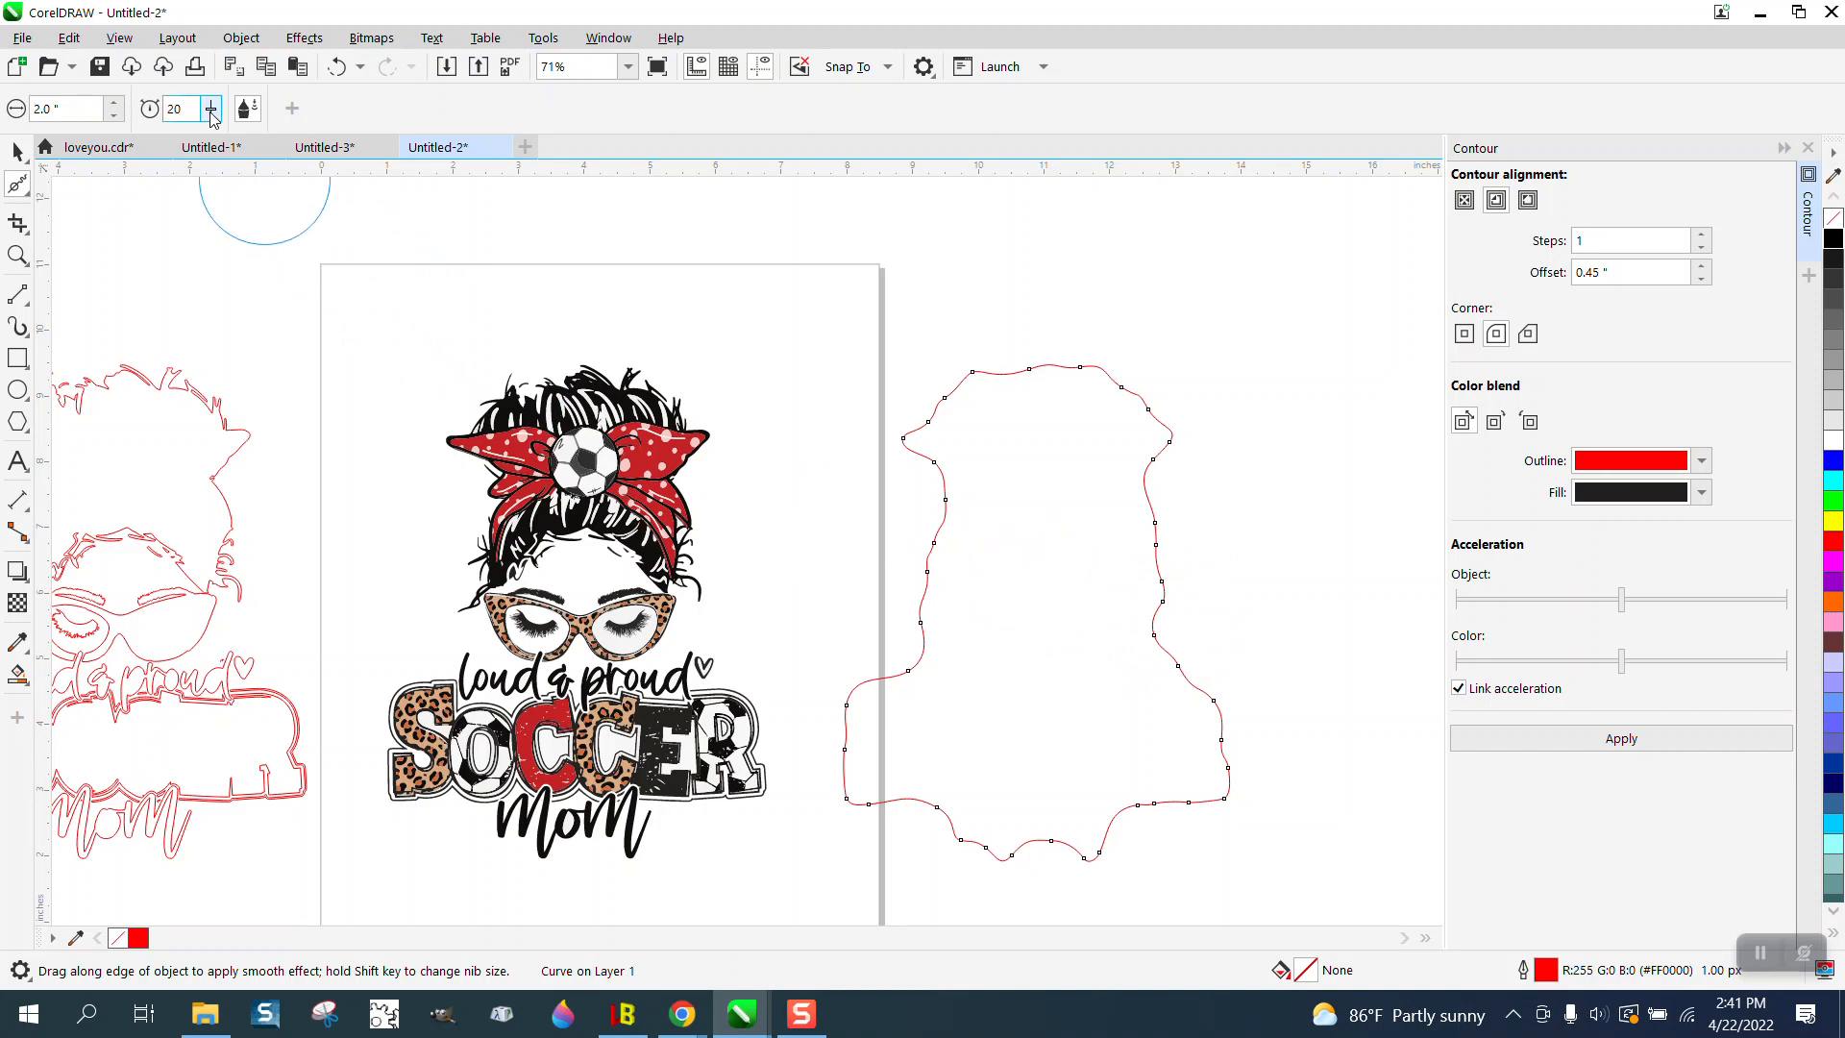
# - Increase the smoothing rate and smooth the contour's edge again
pyautogui.click(210, 112)
pyautogui.moveTo(212, 136); pyautogui.dragTo(250, 135)
pyautogui.moveTo(868, 365)
pyautogui.mouseDown()
pyautogui.moveTo(1099, 376)
pyautogui.moveTo(1145, 466)
pyautogui.moveTo(1156, 632)
pyautogui.moveTo(1208, 746)
pyautogui.moveTo(1148, 837)
pyautogui.moveTo(1056, 870)
pyautogui.moveTo(921, 827)
pyautogui.moveTo(853, 760)
pyautogui.moveTo(867, 676)
pyautogui.moveTo(921, 612)
pyautogui.moveTo(932, 527)
pyautogui.moveTo(917, 432)
pyautogui.mouseUp()
pyautogui.click(17, 152)
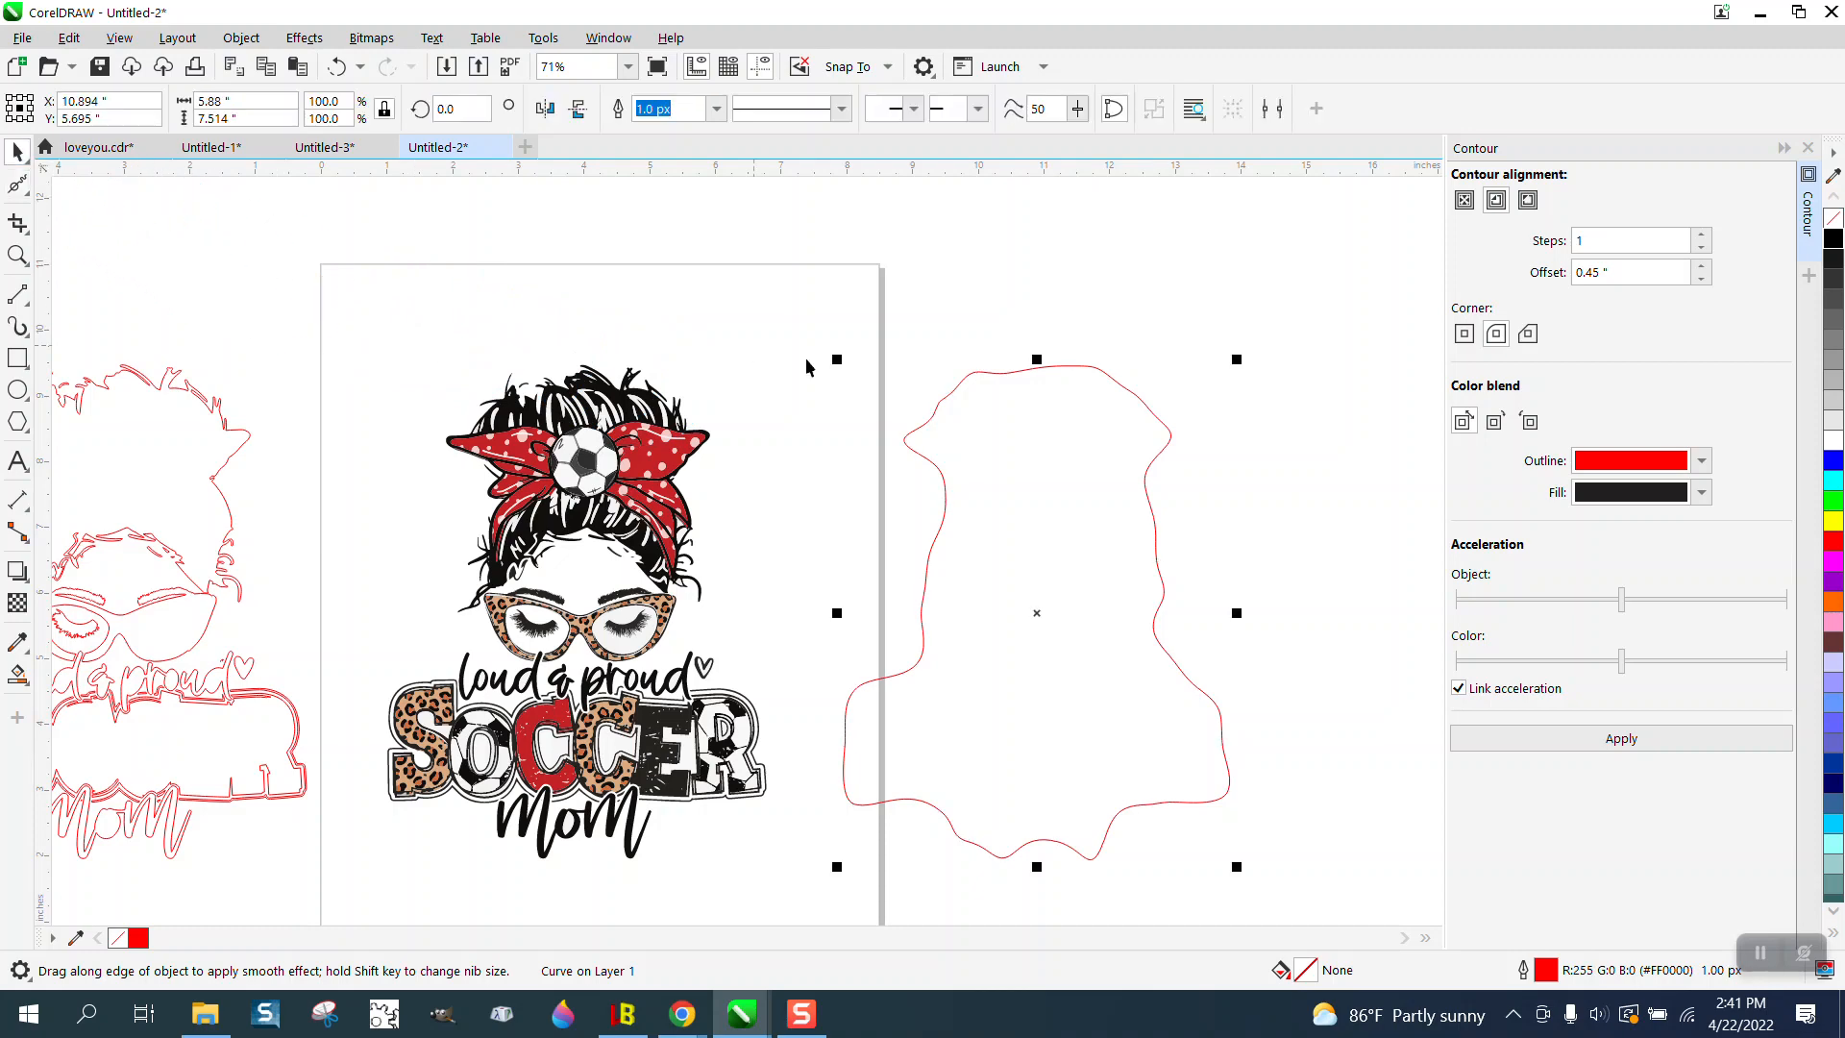
# - Move the smoothed contour 7 inches left onto the artwork and check its fit around the hair
pyautogui.press('Left')
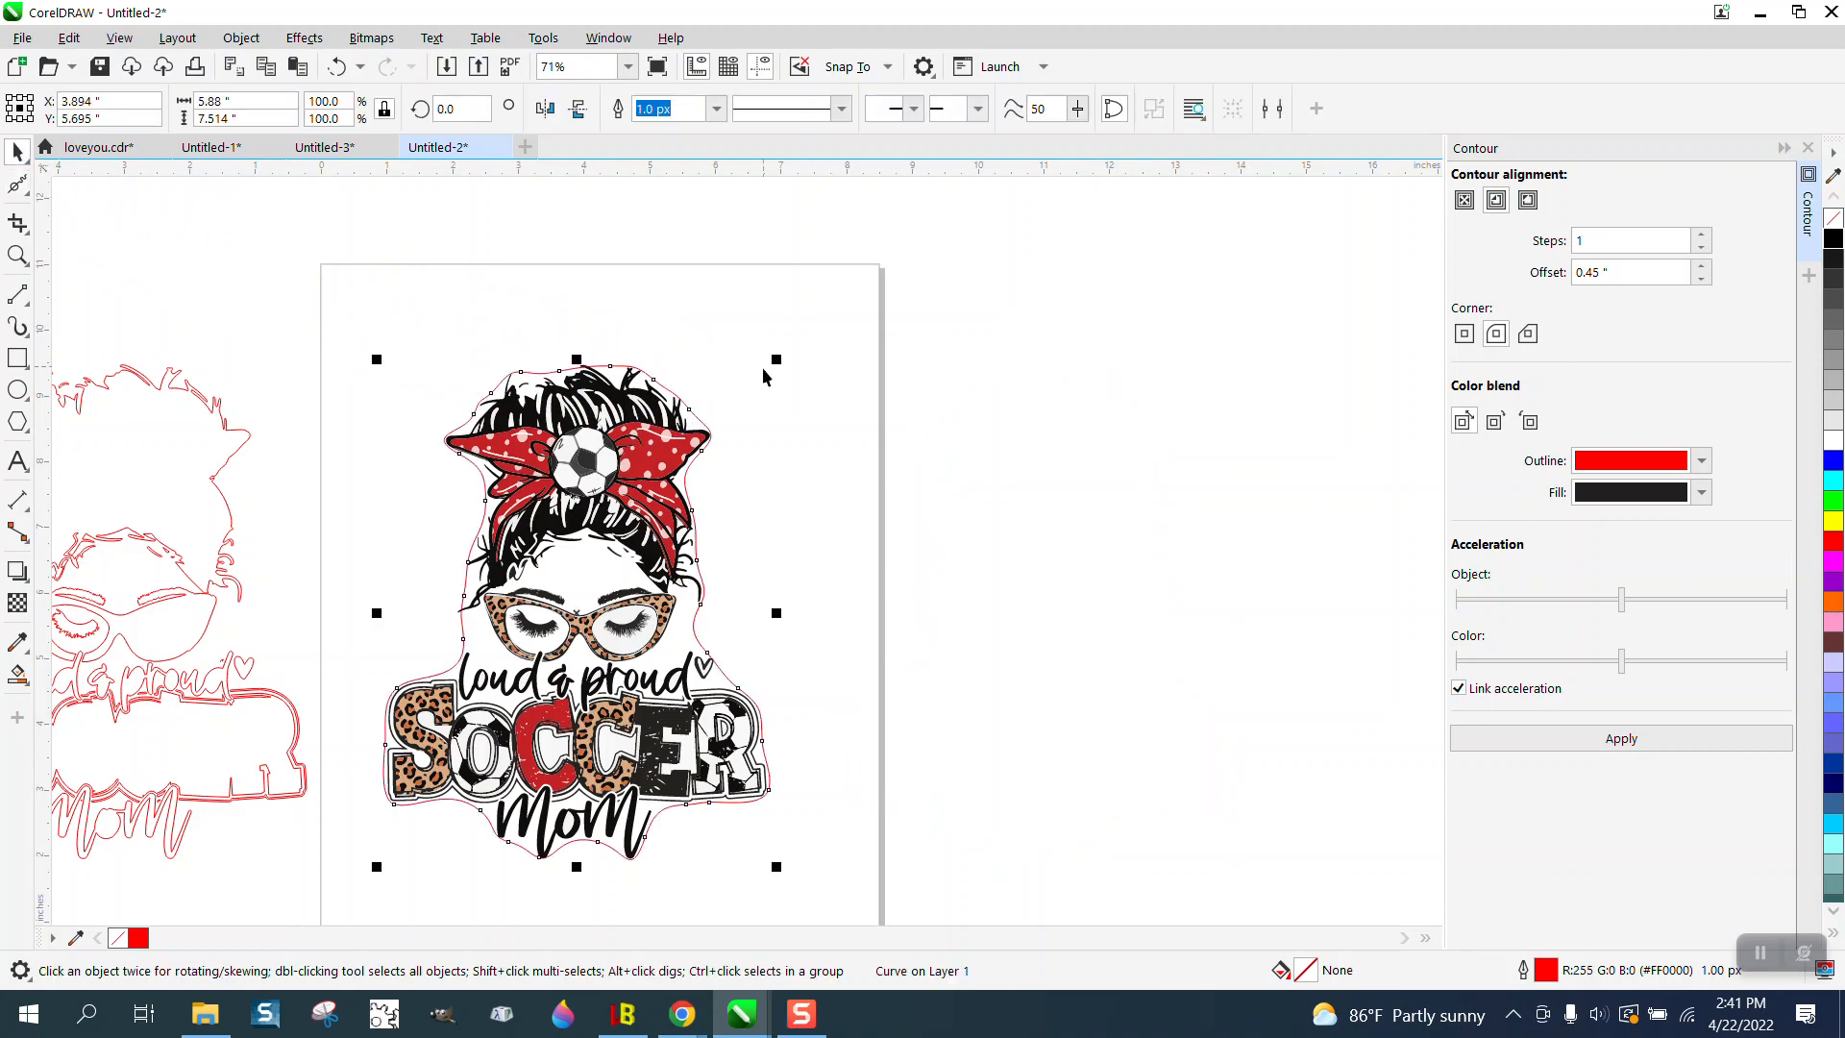
pyautogui.click(17, 255)
pyautogui.moveTo(417, 280); pyautogui.dragTo(951, 535)
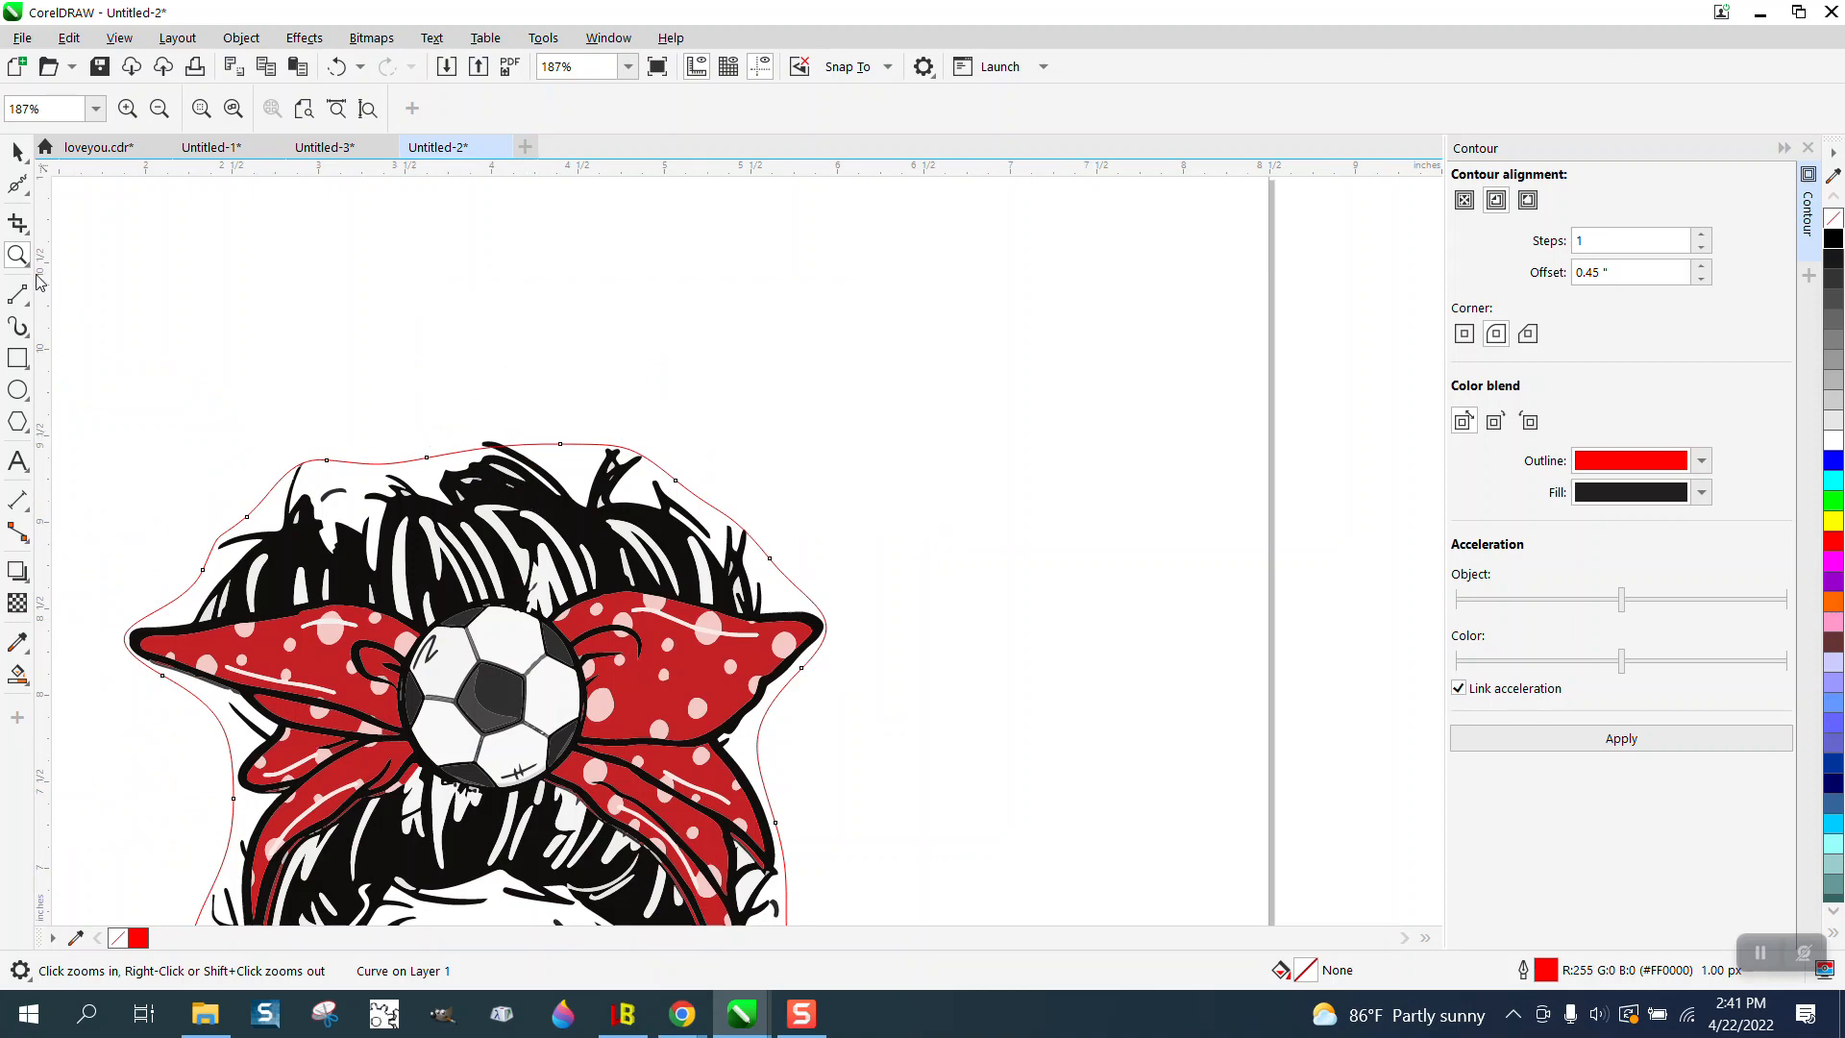
# - Pull the cut outline above the protruding hair strand at the top of the head with the Shape tool
pyautogui.moveTo(411, 404); pyautogui.dragTo(663, 544)
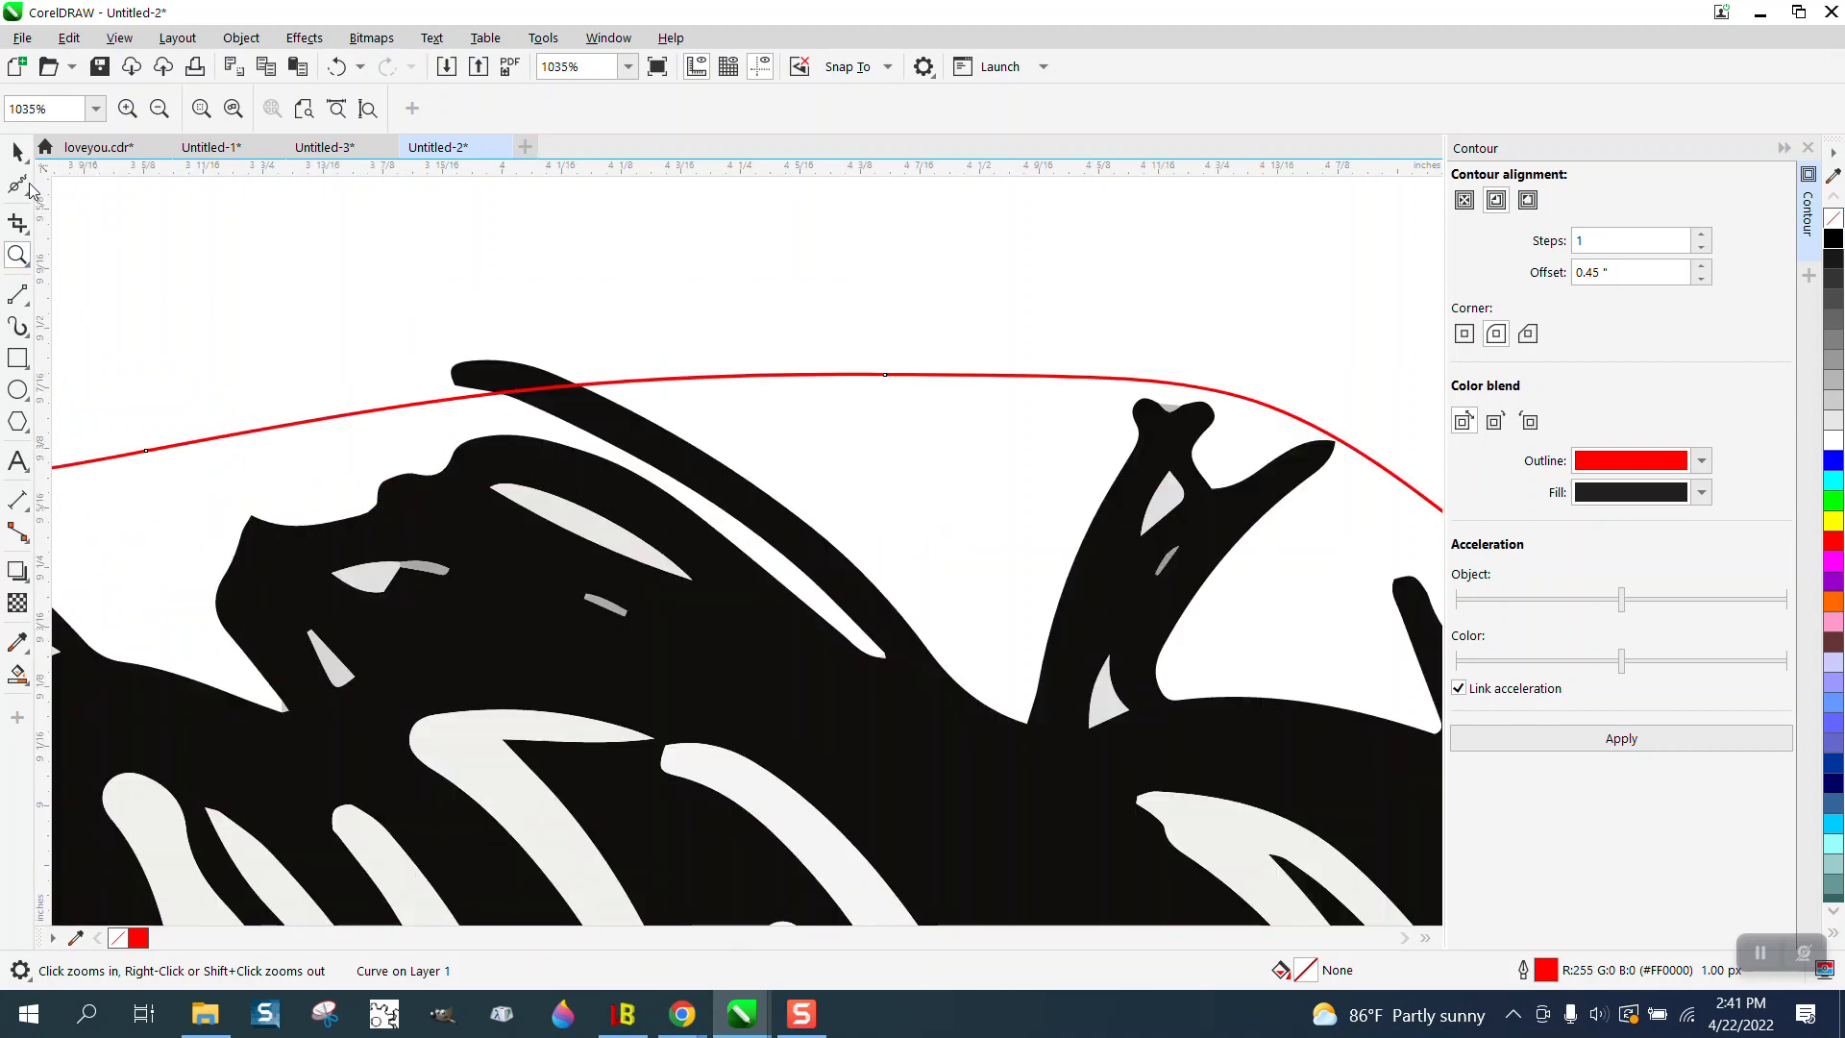
pyautogui.click(27, 187)
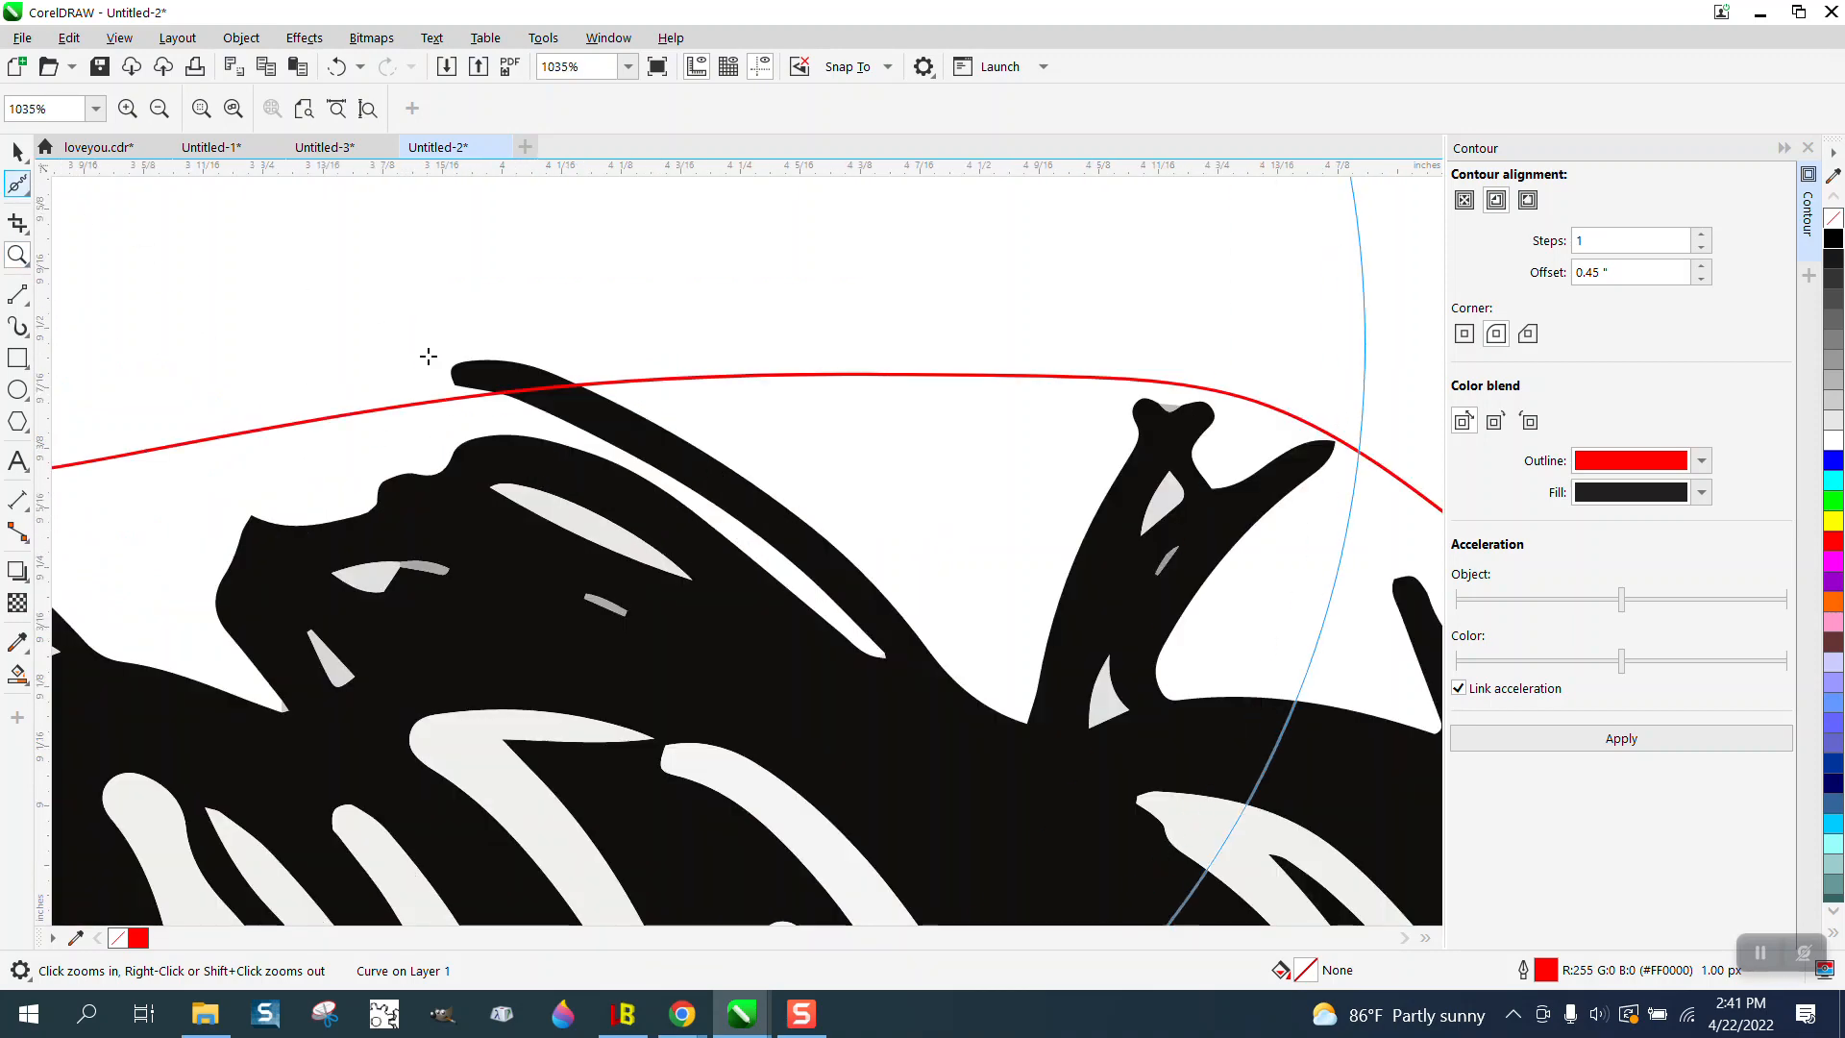
pyautogui.click(32, 197)
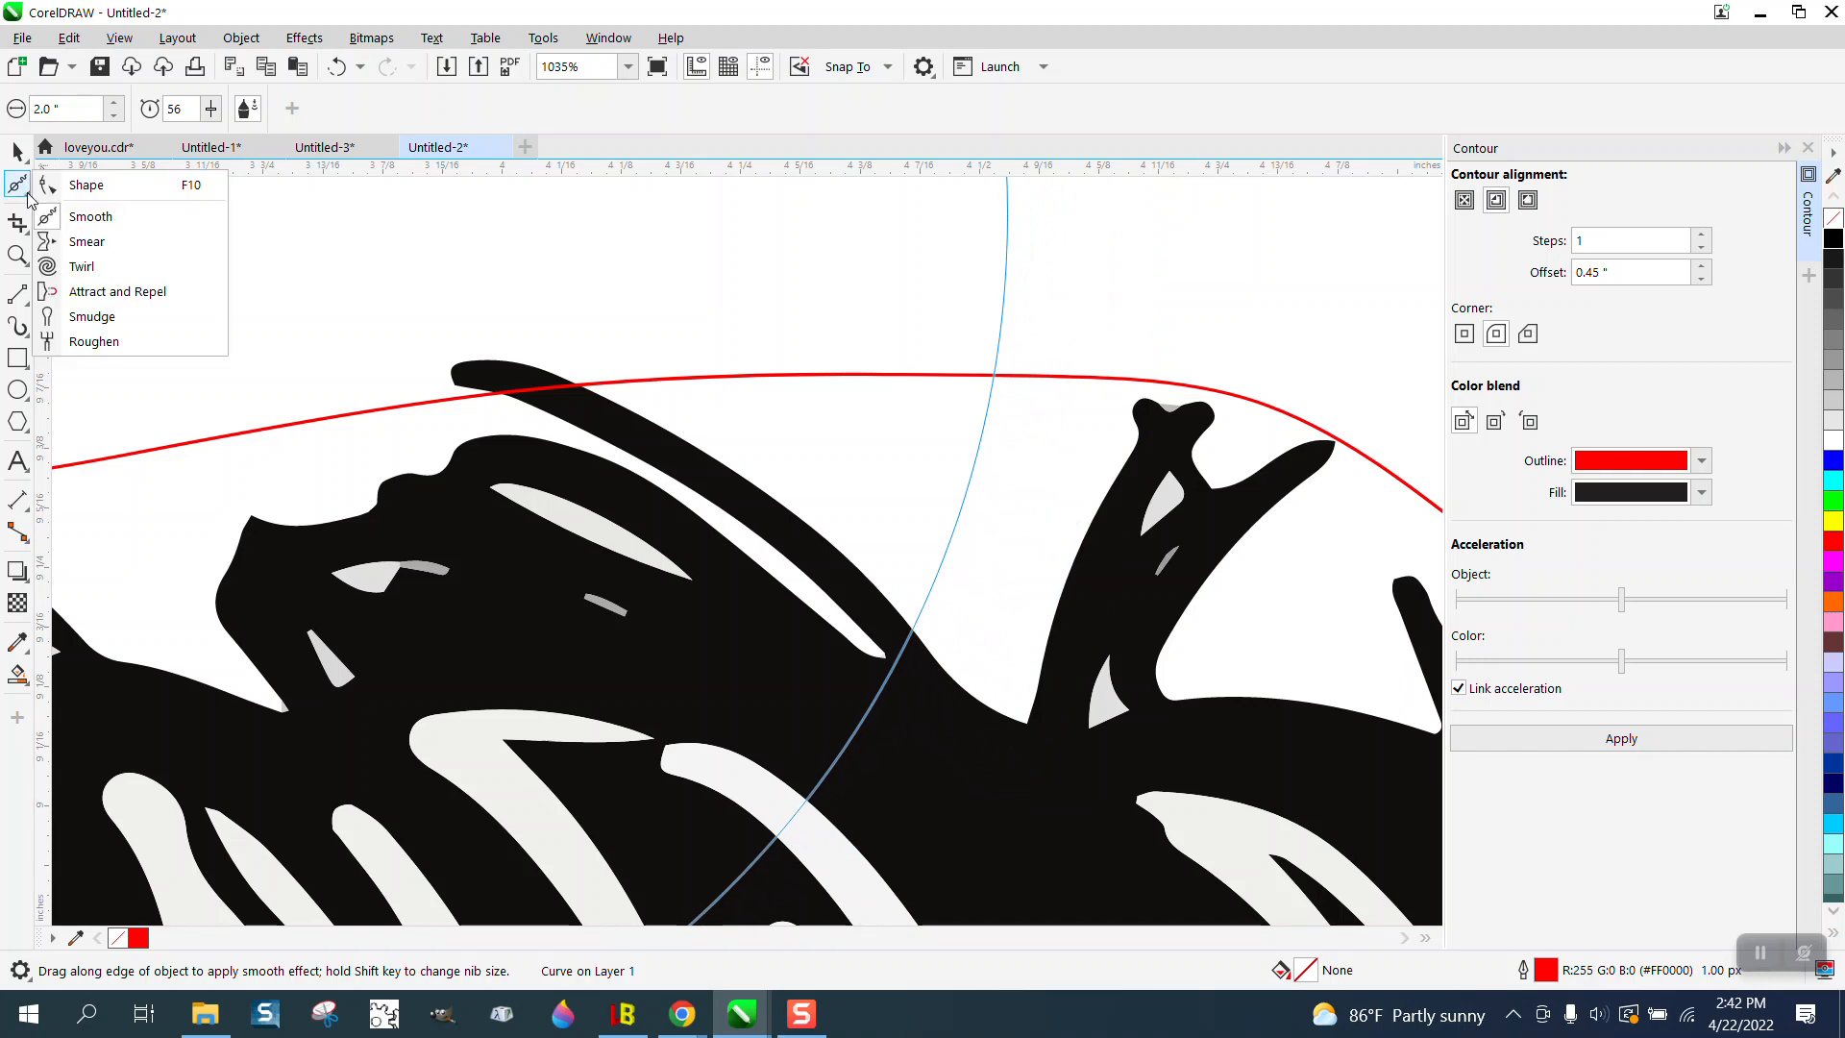
pyautogui.click(96, 185)
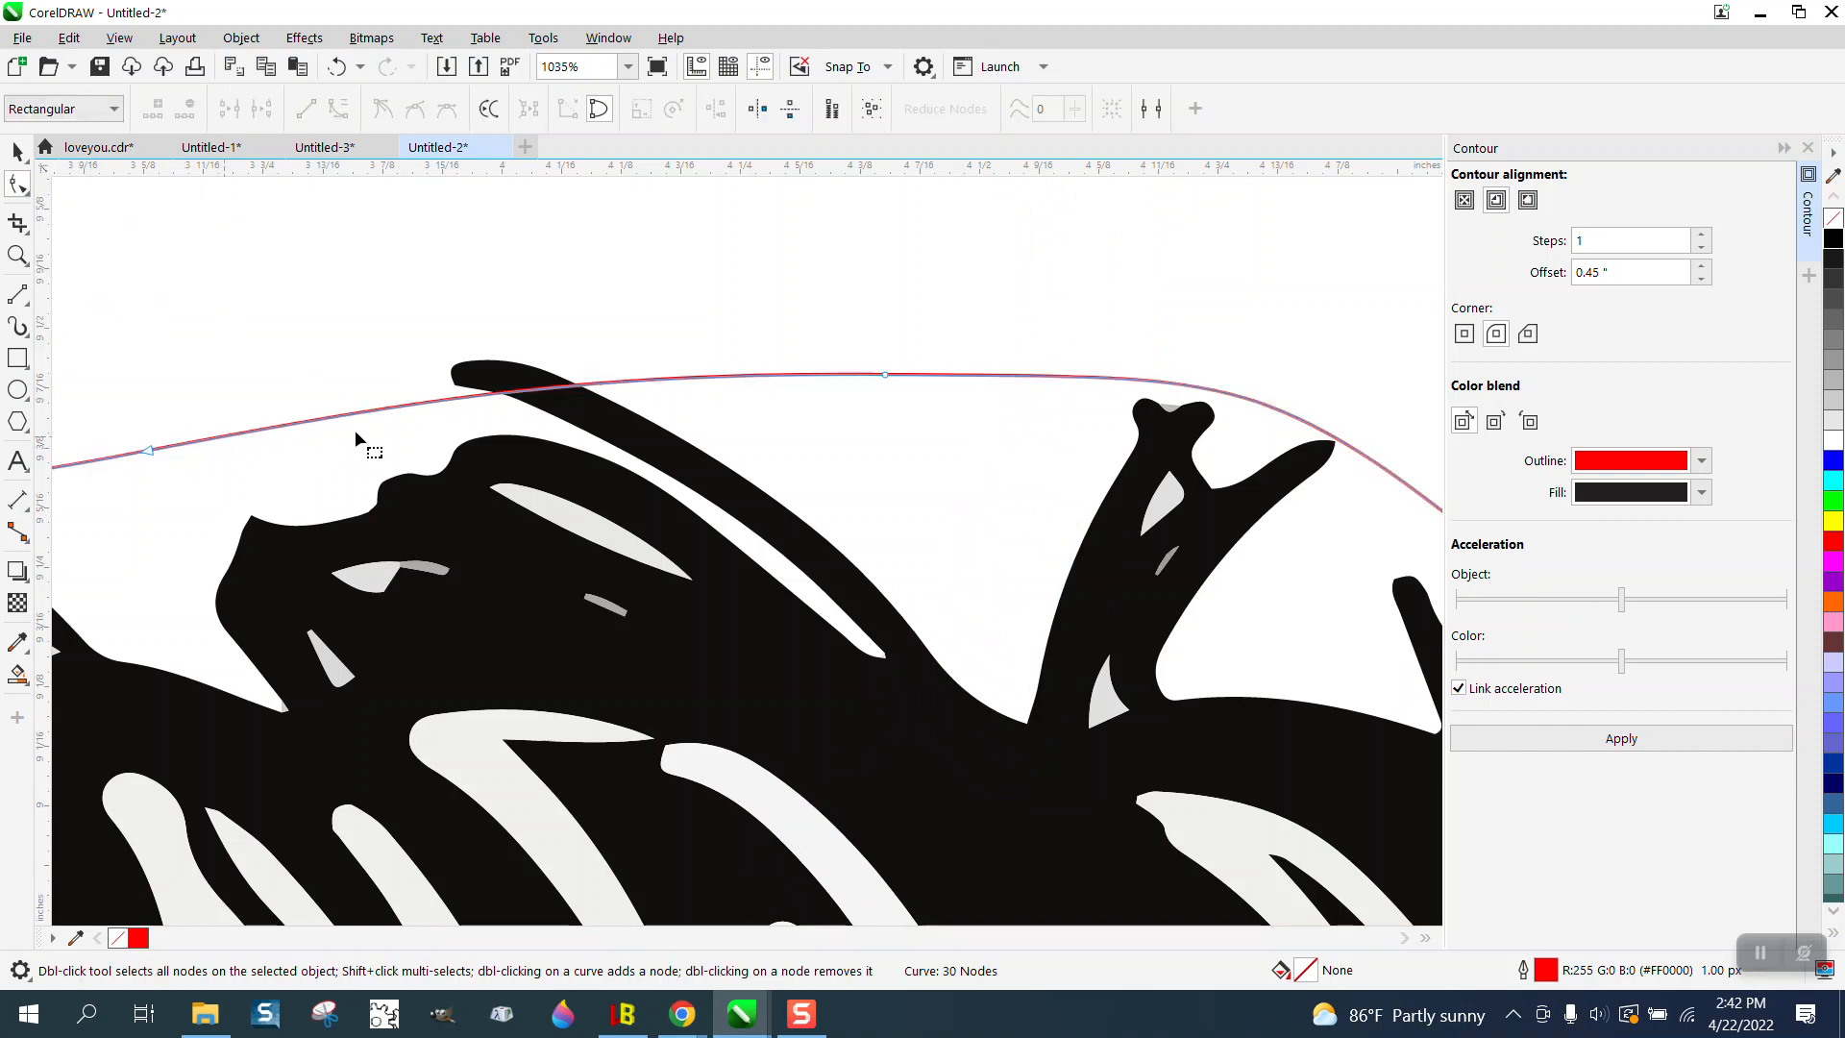
pyautogui.moveTo(473, 398); pyautogui.dragTo(465, 352)
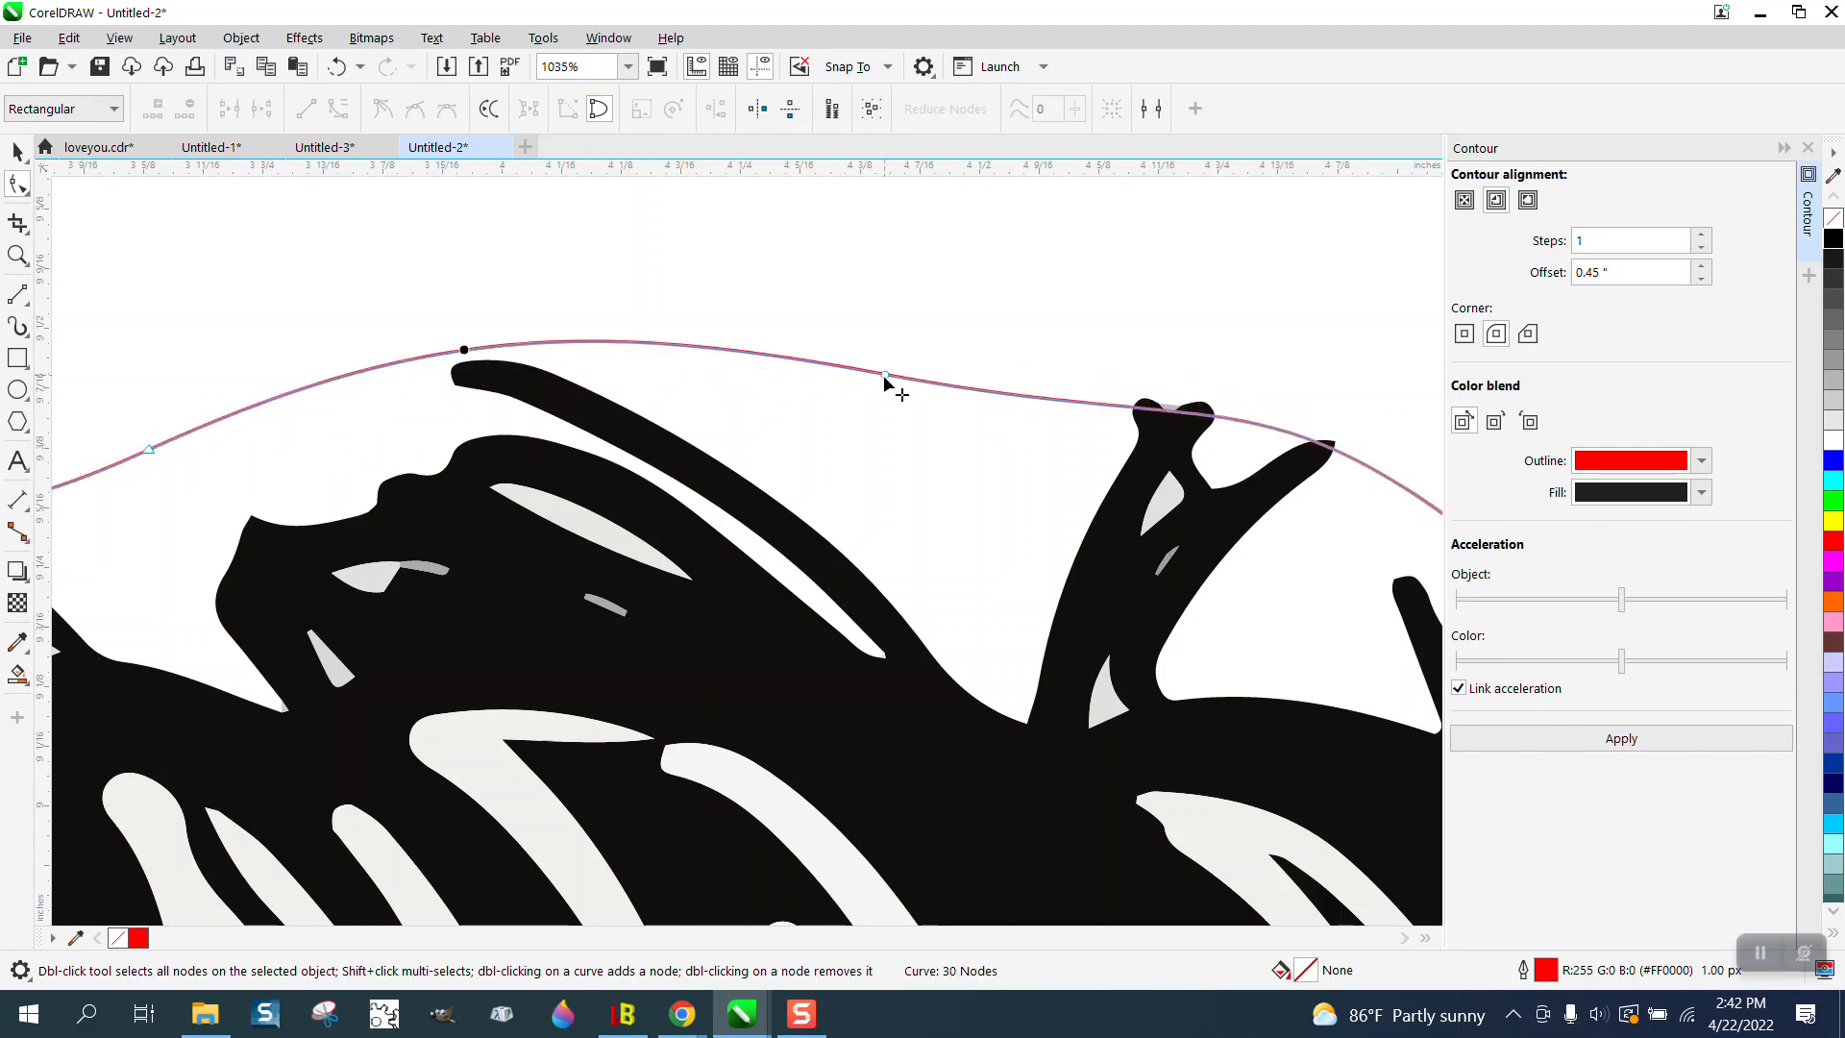
# - Make the outline node above the bun a cusp and raise its handle so the curve clears the hair tips
pyautogui.rightClick(885, 378)
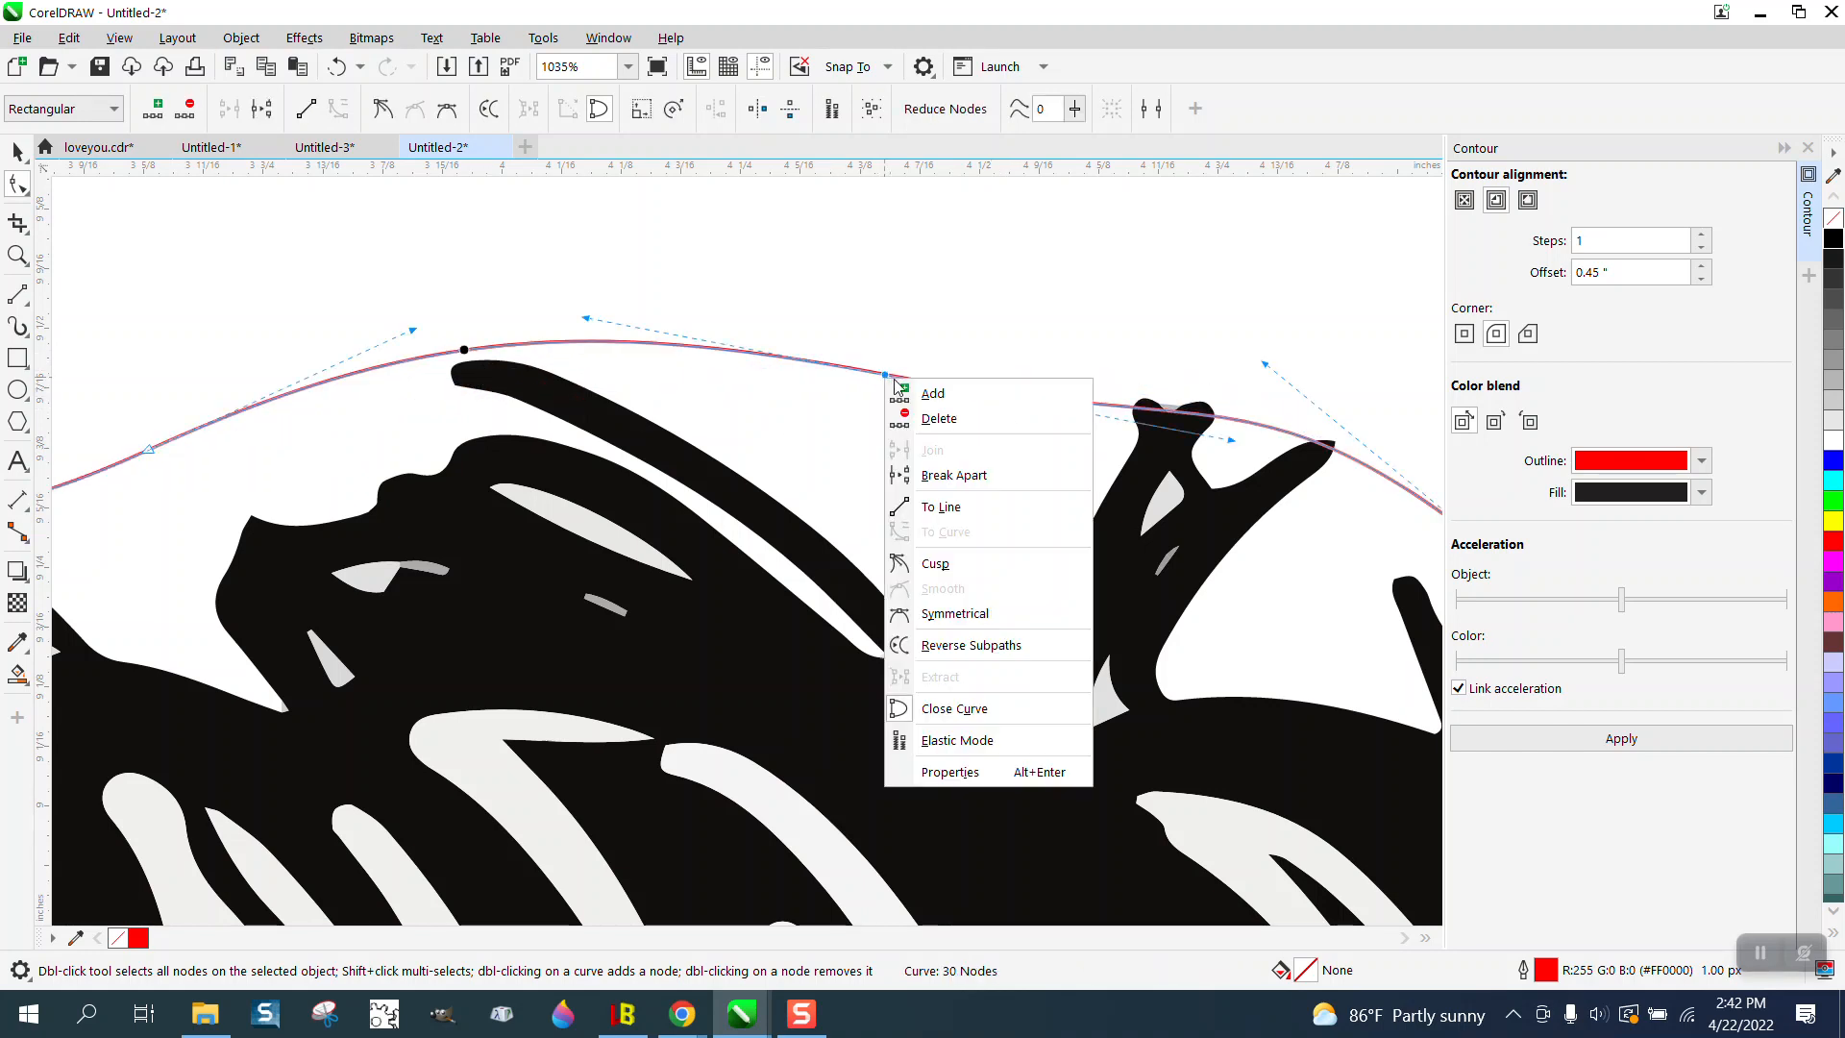
pyautogui.click(935, 563)
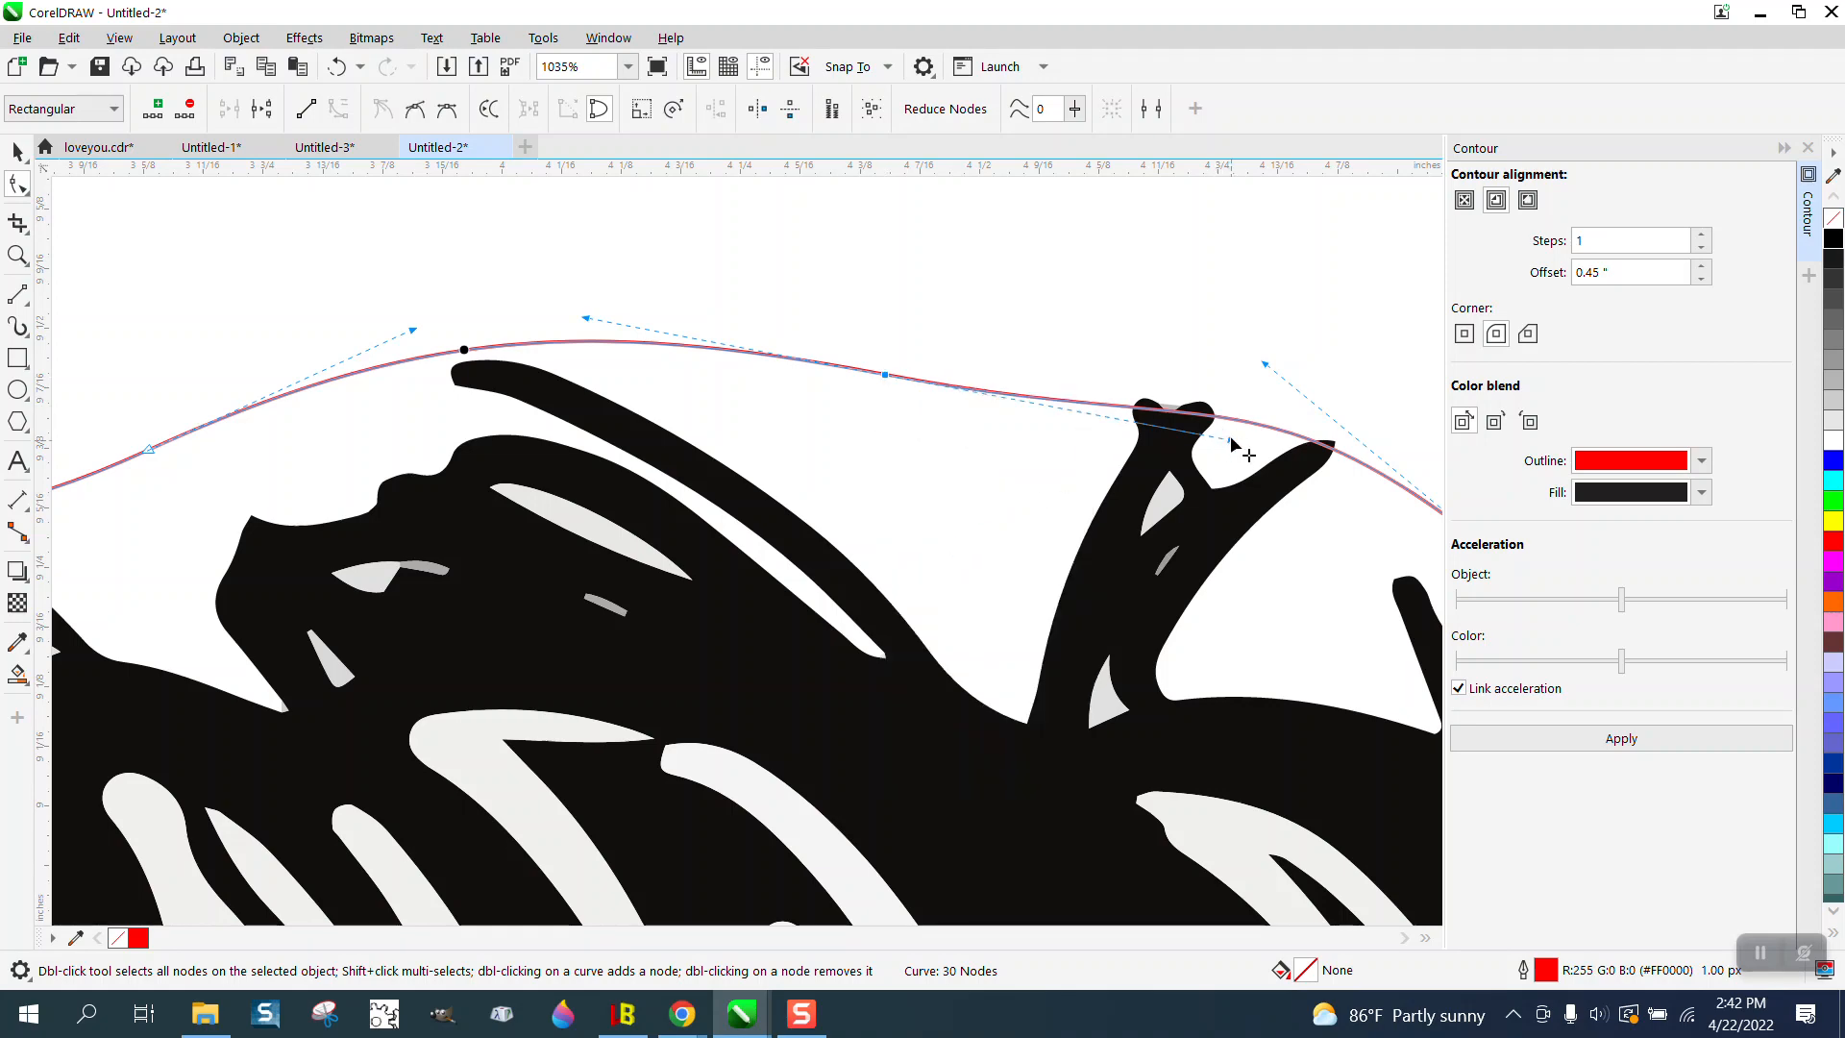
pyautogui.moveTo(1231, 439); pyautogui.dragTo(1230, 390)
pyautogui.scroll(-2, 804, 414)
pyautogui.scroll(-6, 807, 415)
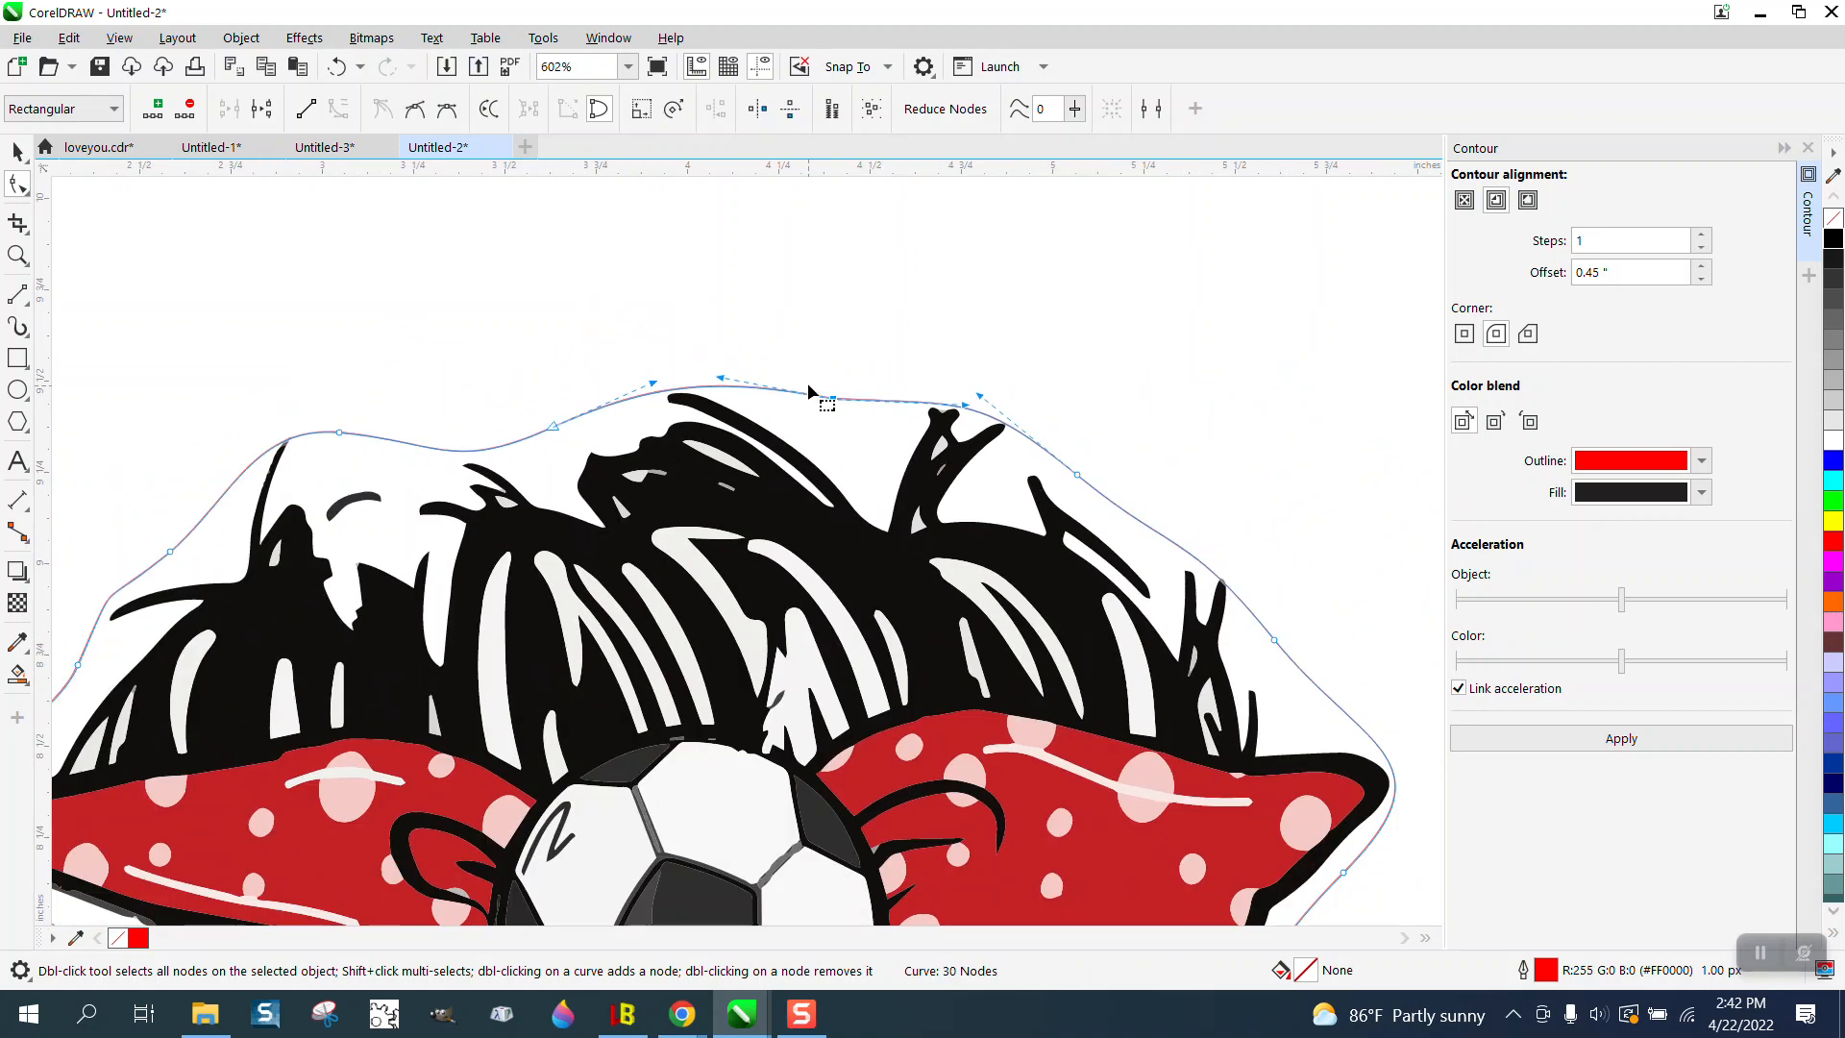
pyautogui.scroll(-1, 803, 392)
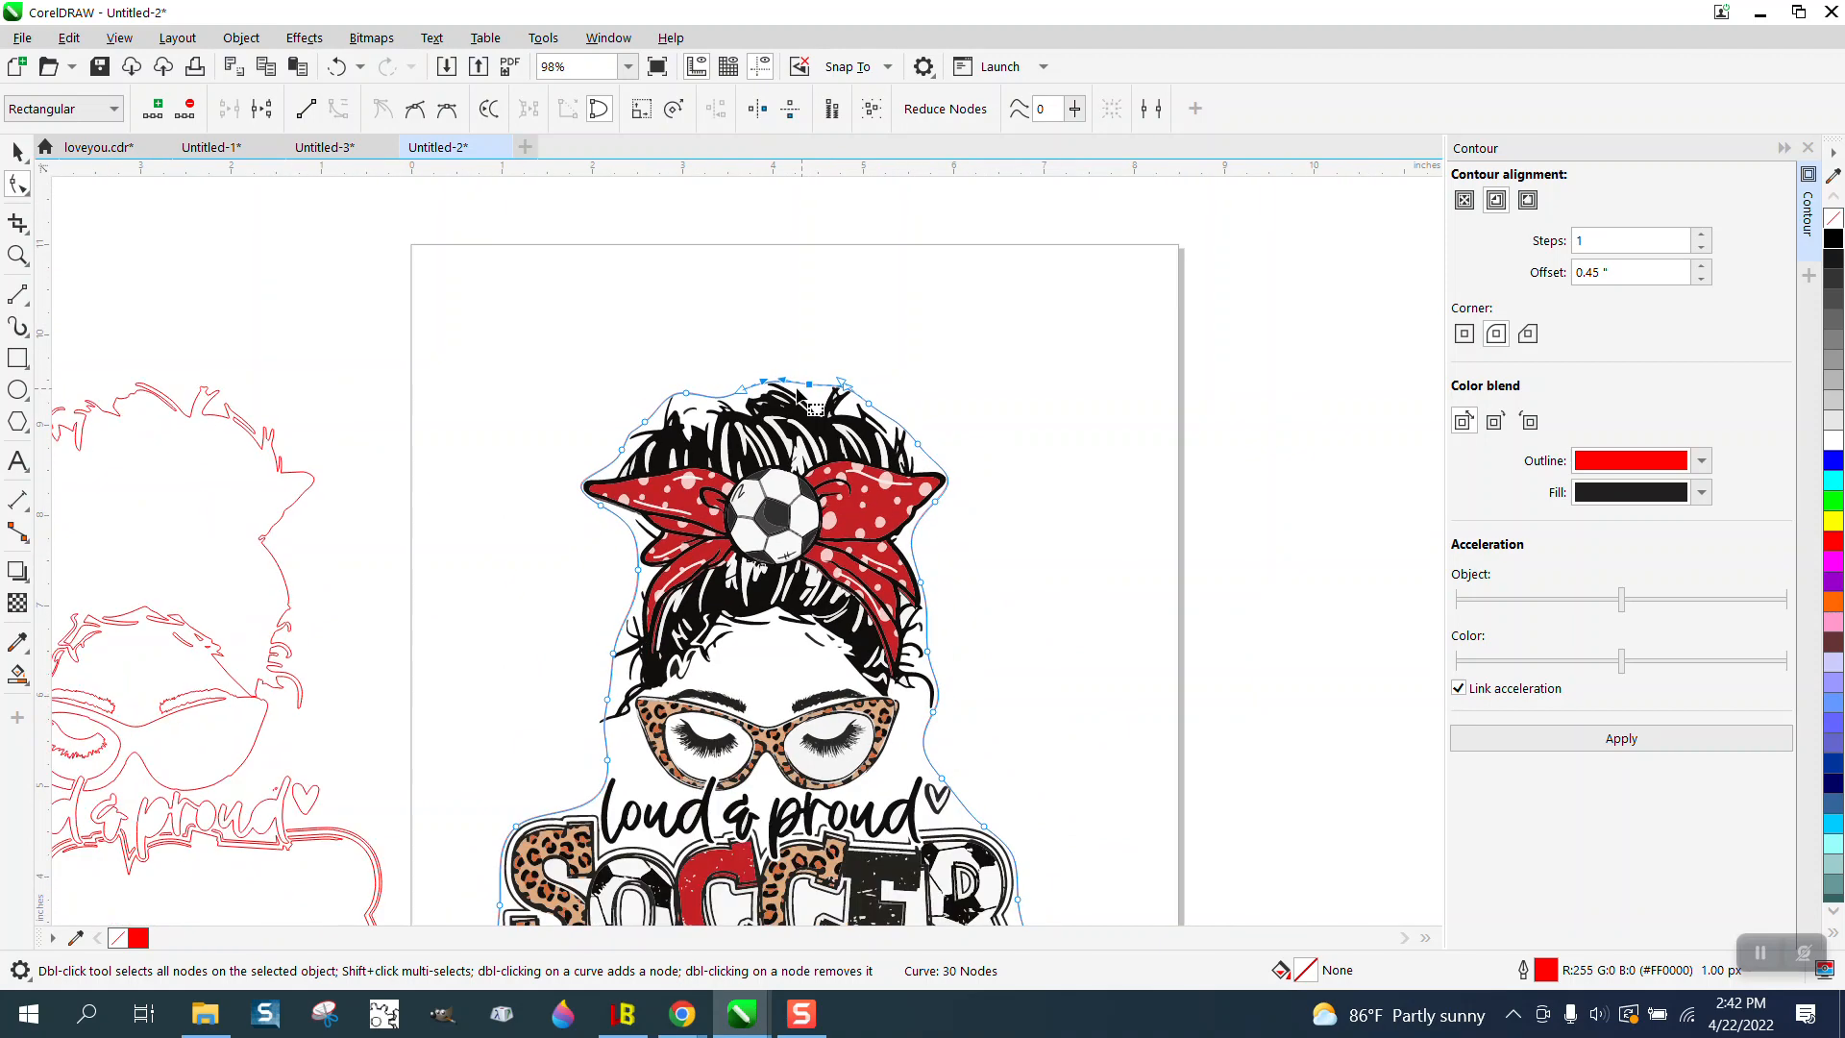
pyautogui.click(18, 151)
pyautogui.scroll(-2, 488, 471)
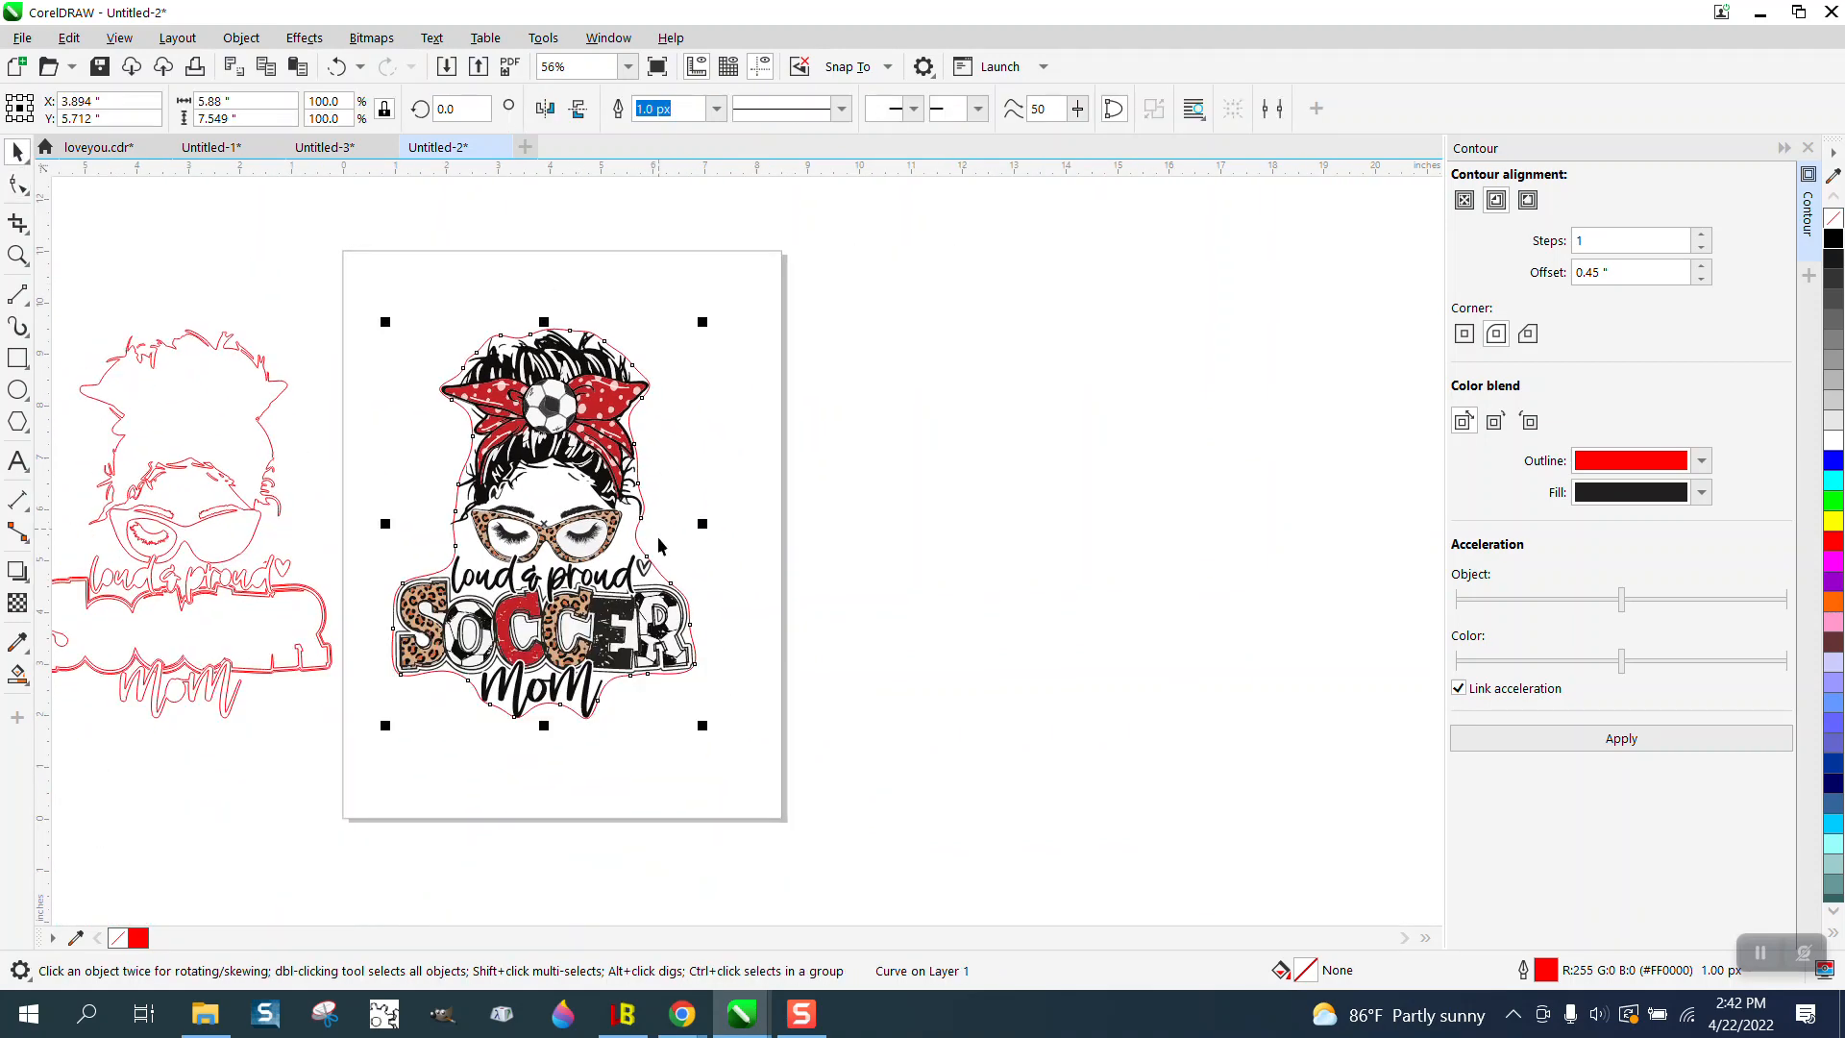
# - Remove two outline nodes around the lower edge of "Mom" and pull the remaining curve down below the letters
pyautogui.click(18, 255)
pyautogui.moveTo(384, 573); pyautogui.dragTo(915, 824)
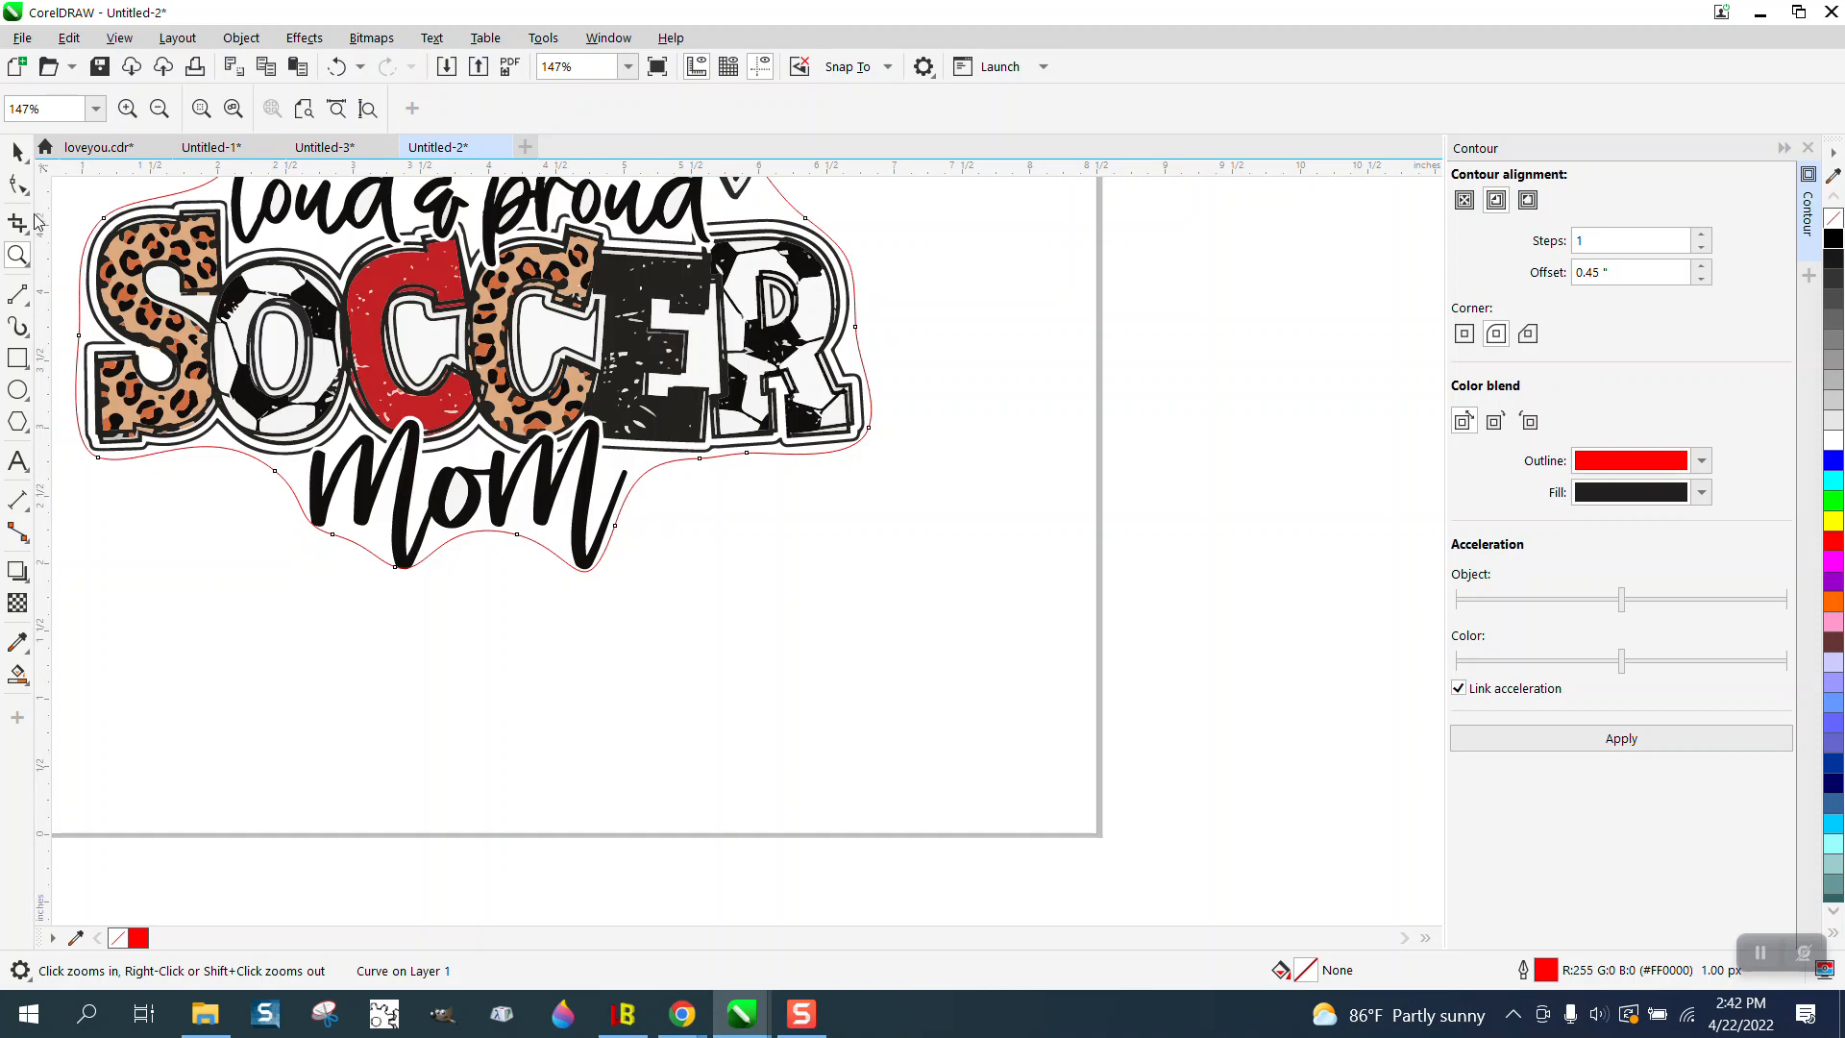
pyautogui.click(17, 184)
pyautogui.click(517, 534)
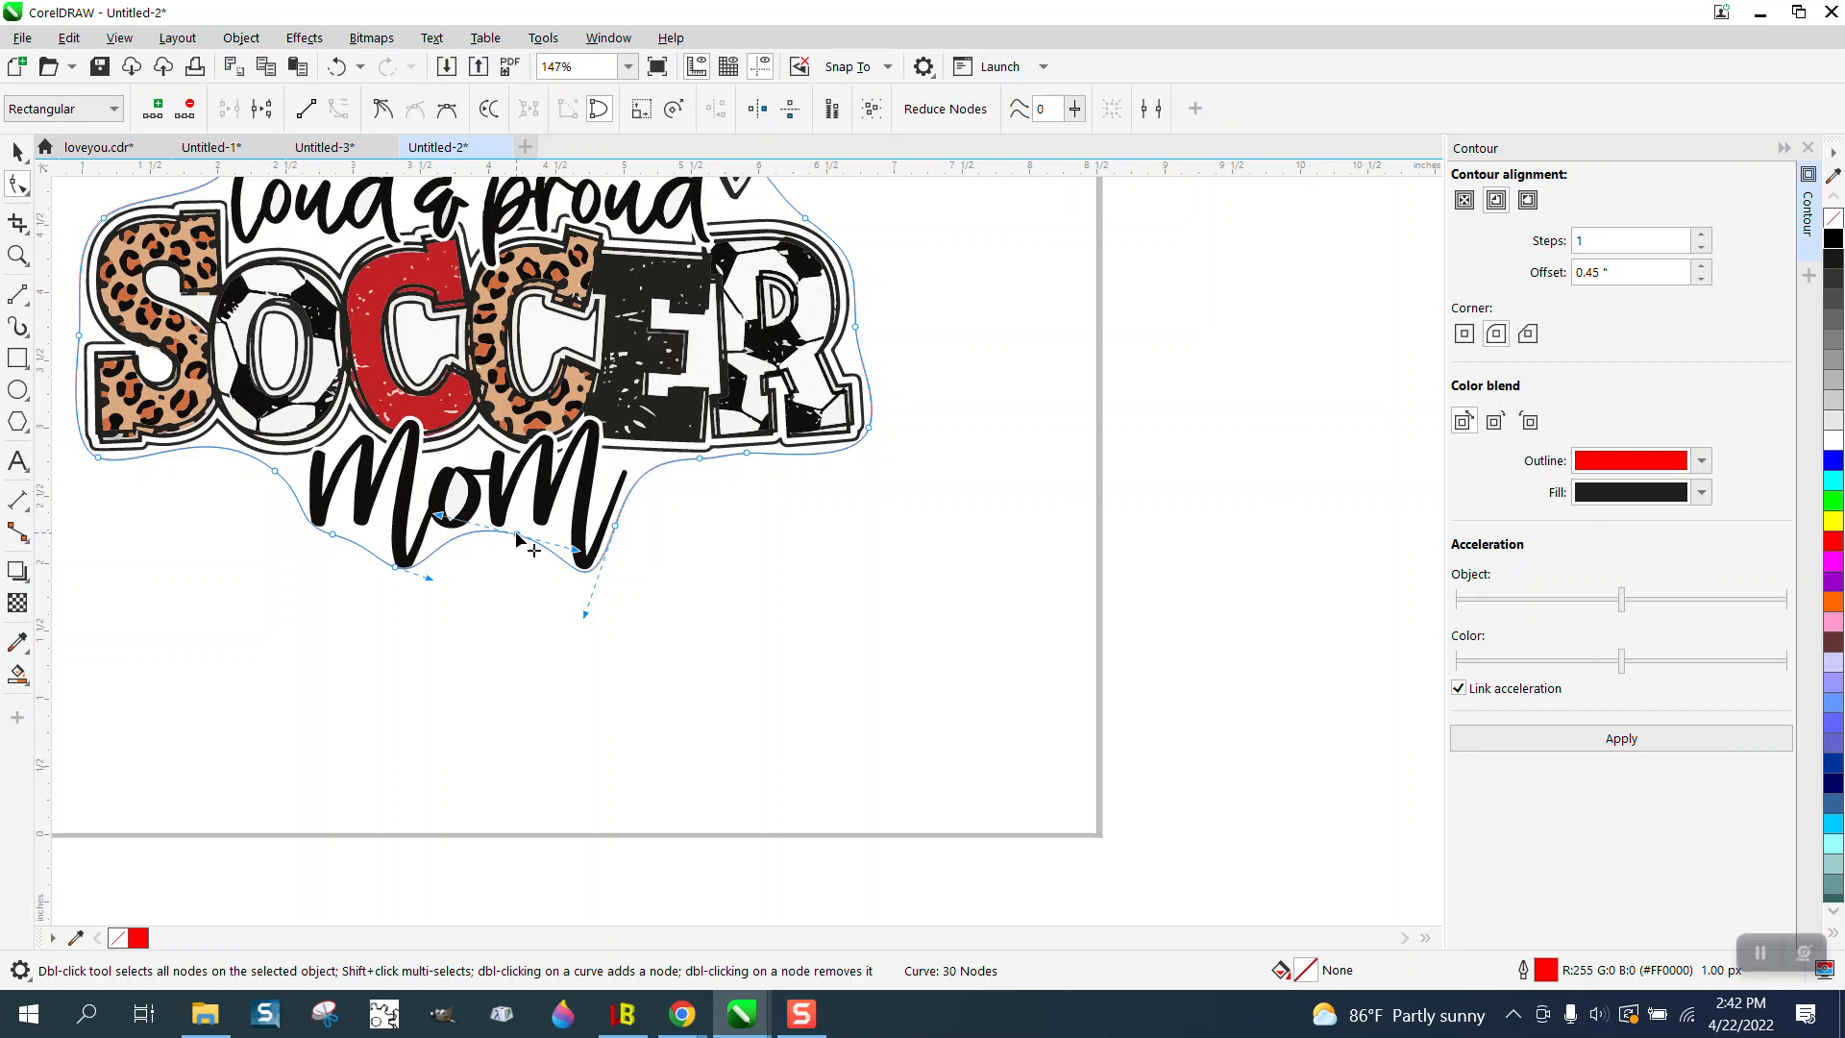
pyautogui.press('Delete')
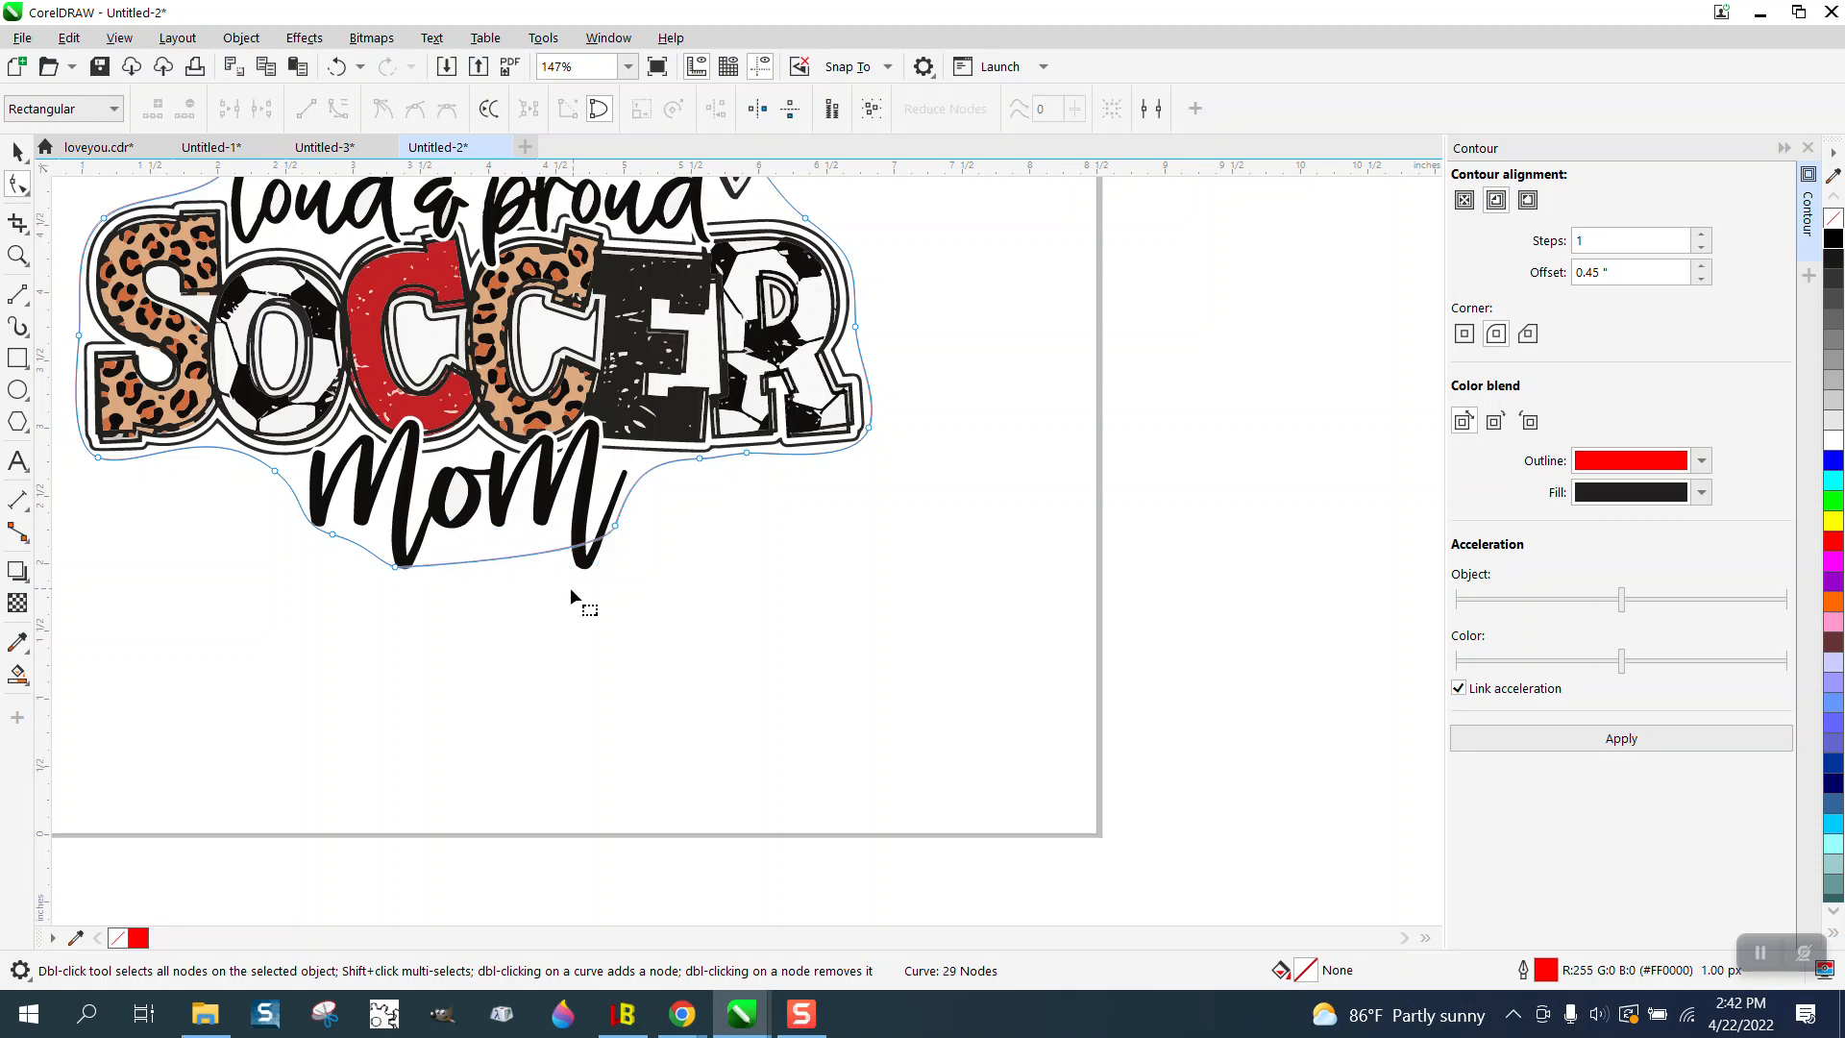
pyautogui.doubleClick(334, 534)
pyautogui.moveTo(398, 568); pyautogui.dragTo(398, 589)
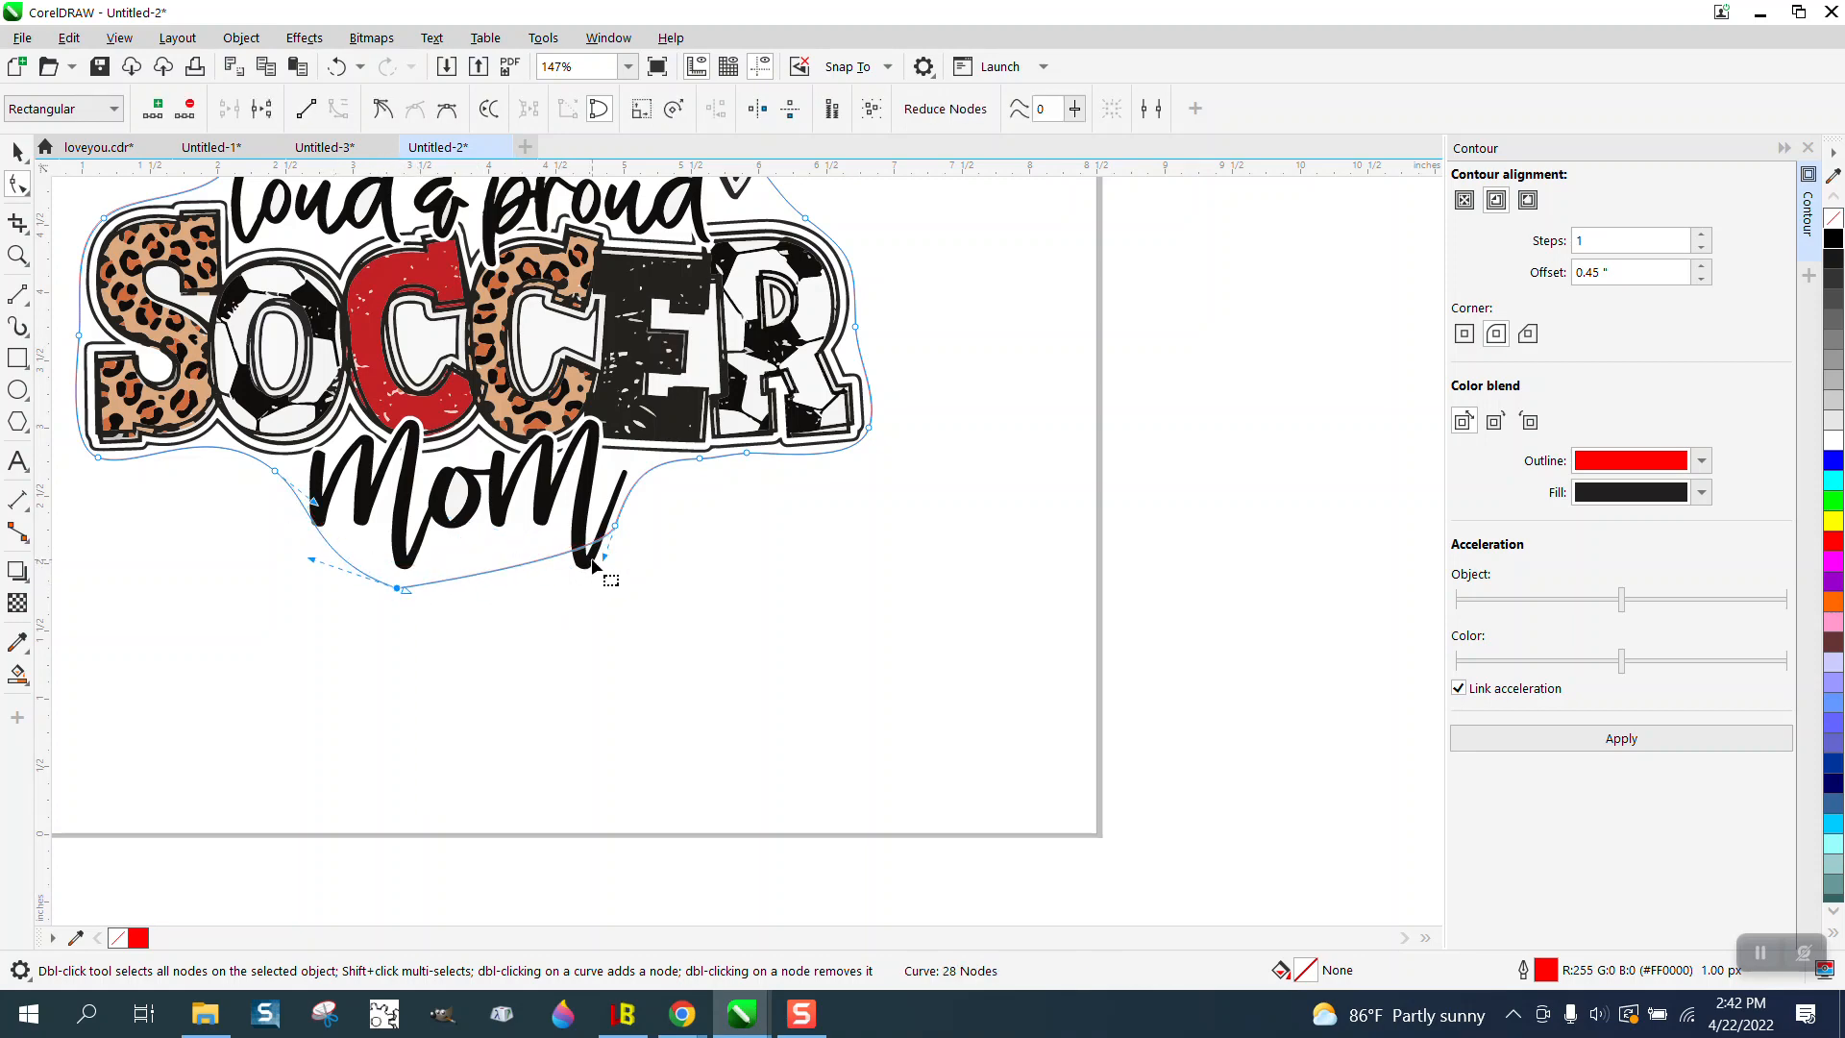
pyautogui.moveTo(606, 558); pyautogui.dragTo(615, 621)
# - Make the outline node beside the first M of "Mom" a cusp and adjust its position and lower handle
pyautogui.click(308, 501)
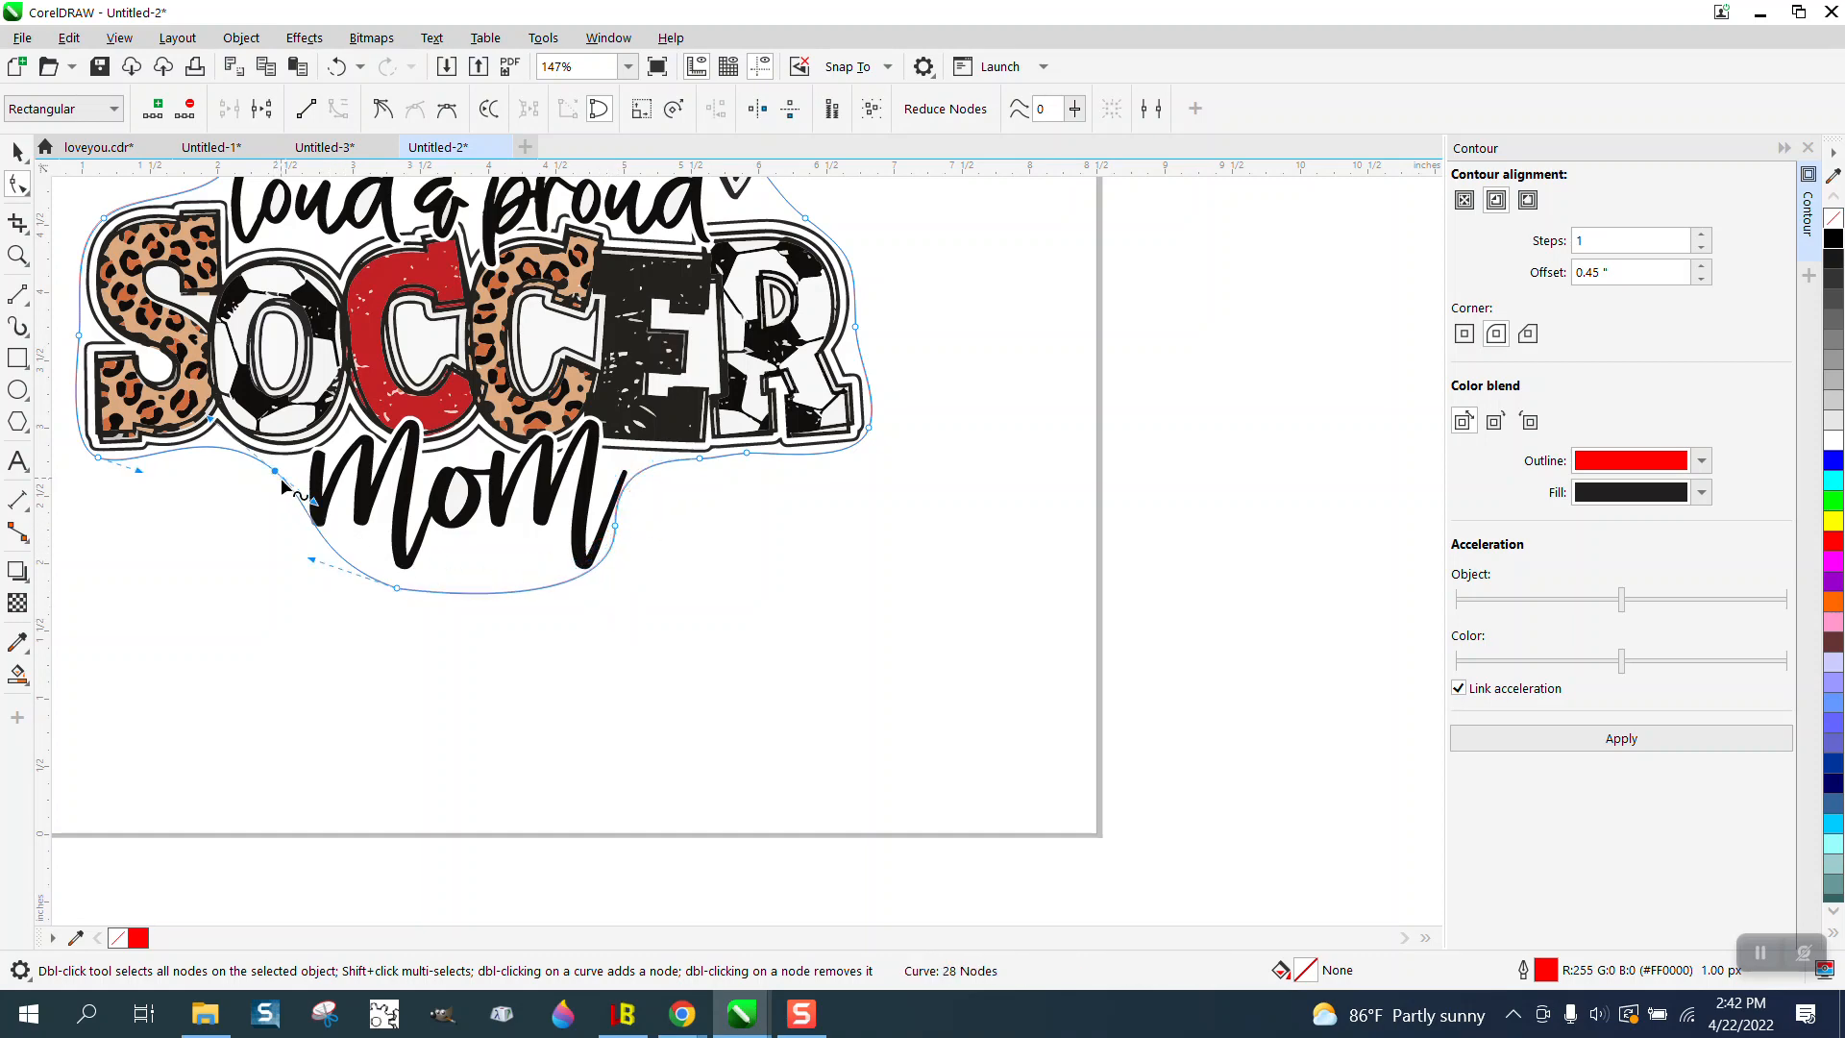
pyautogui.moveTo(308, 504); pyautogui.dragTo(299, 514)
pyautogui.rightClick(276, 472)
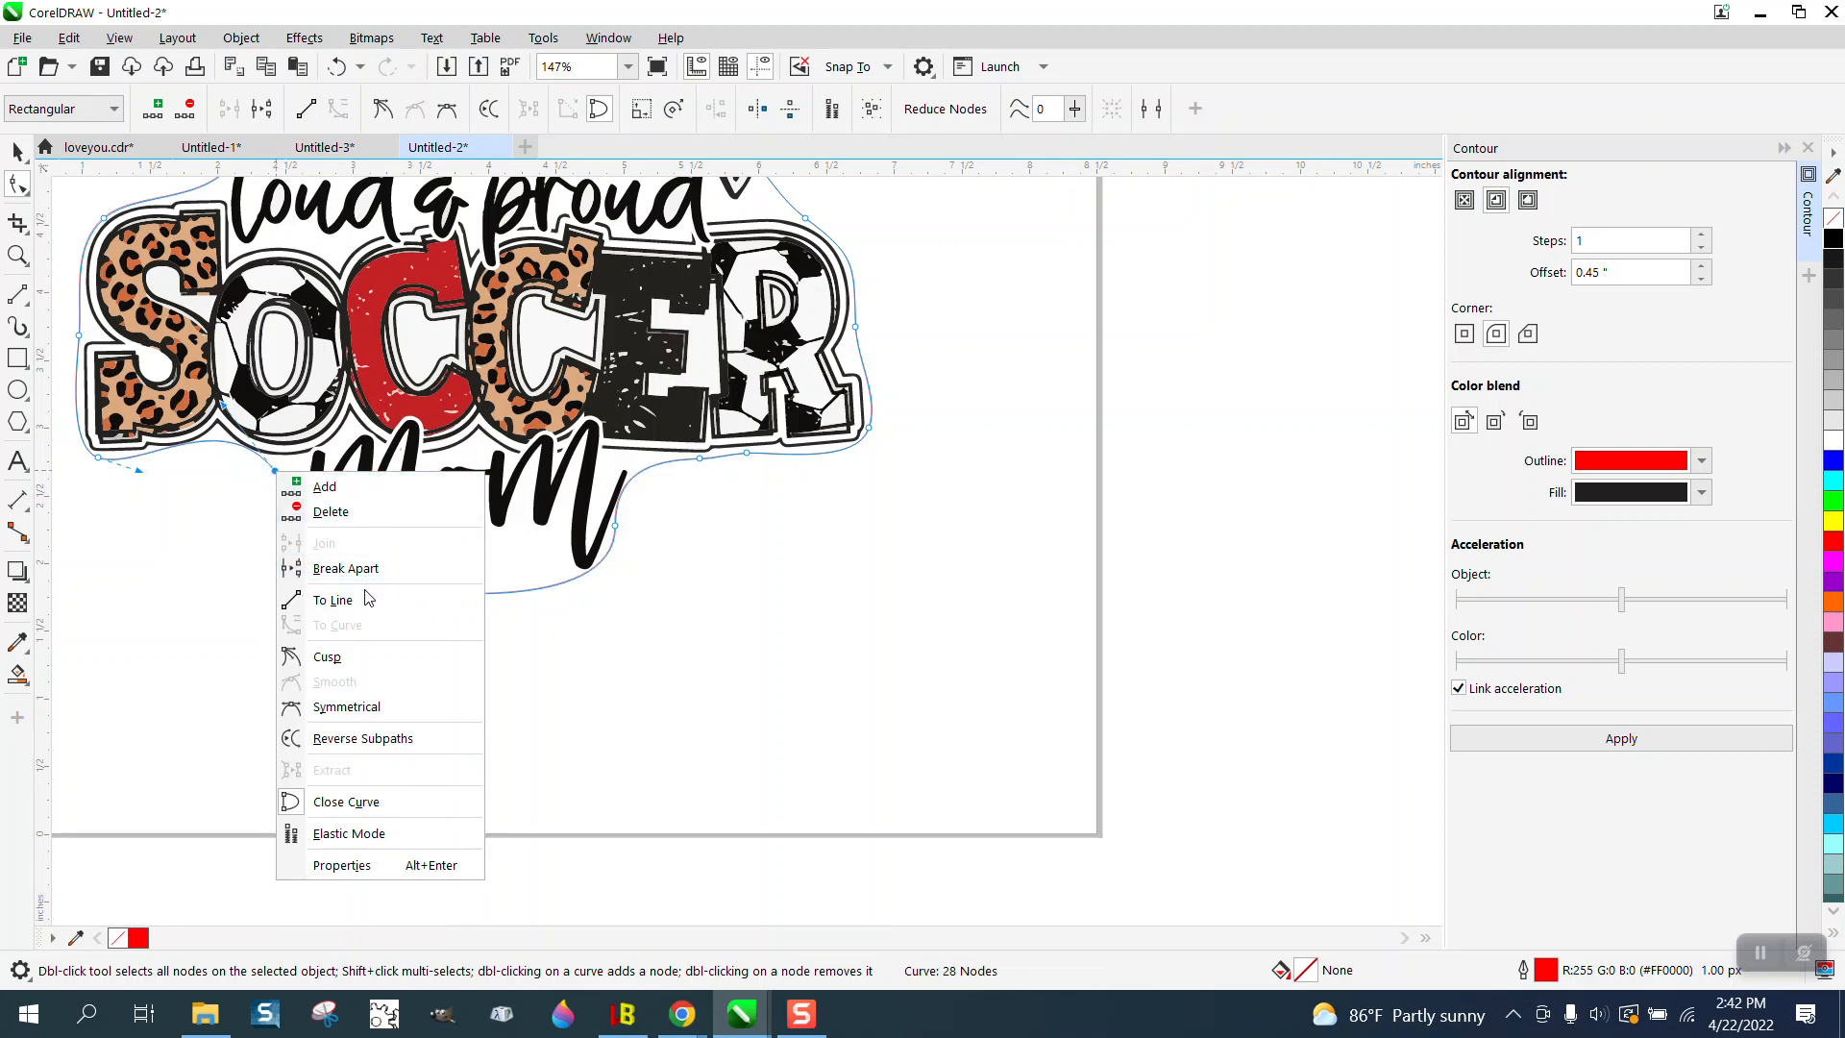
pyautogui.click(342, 654)
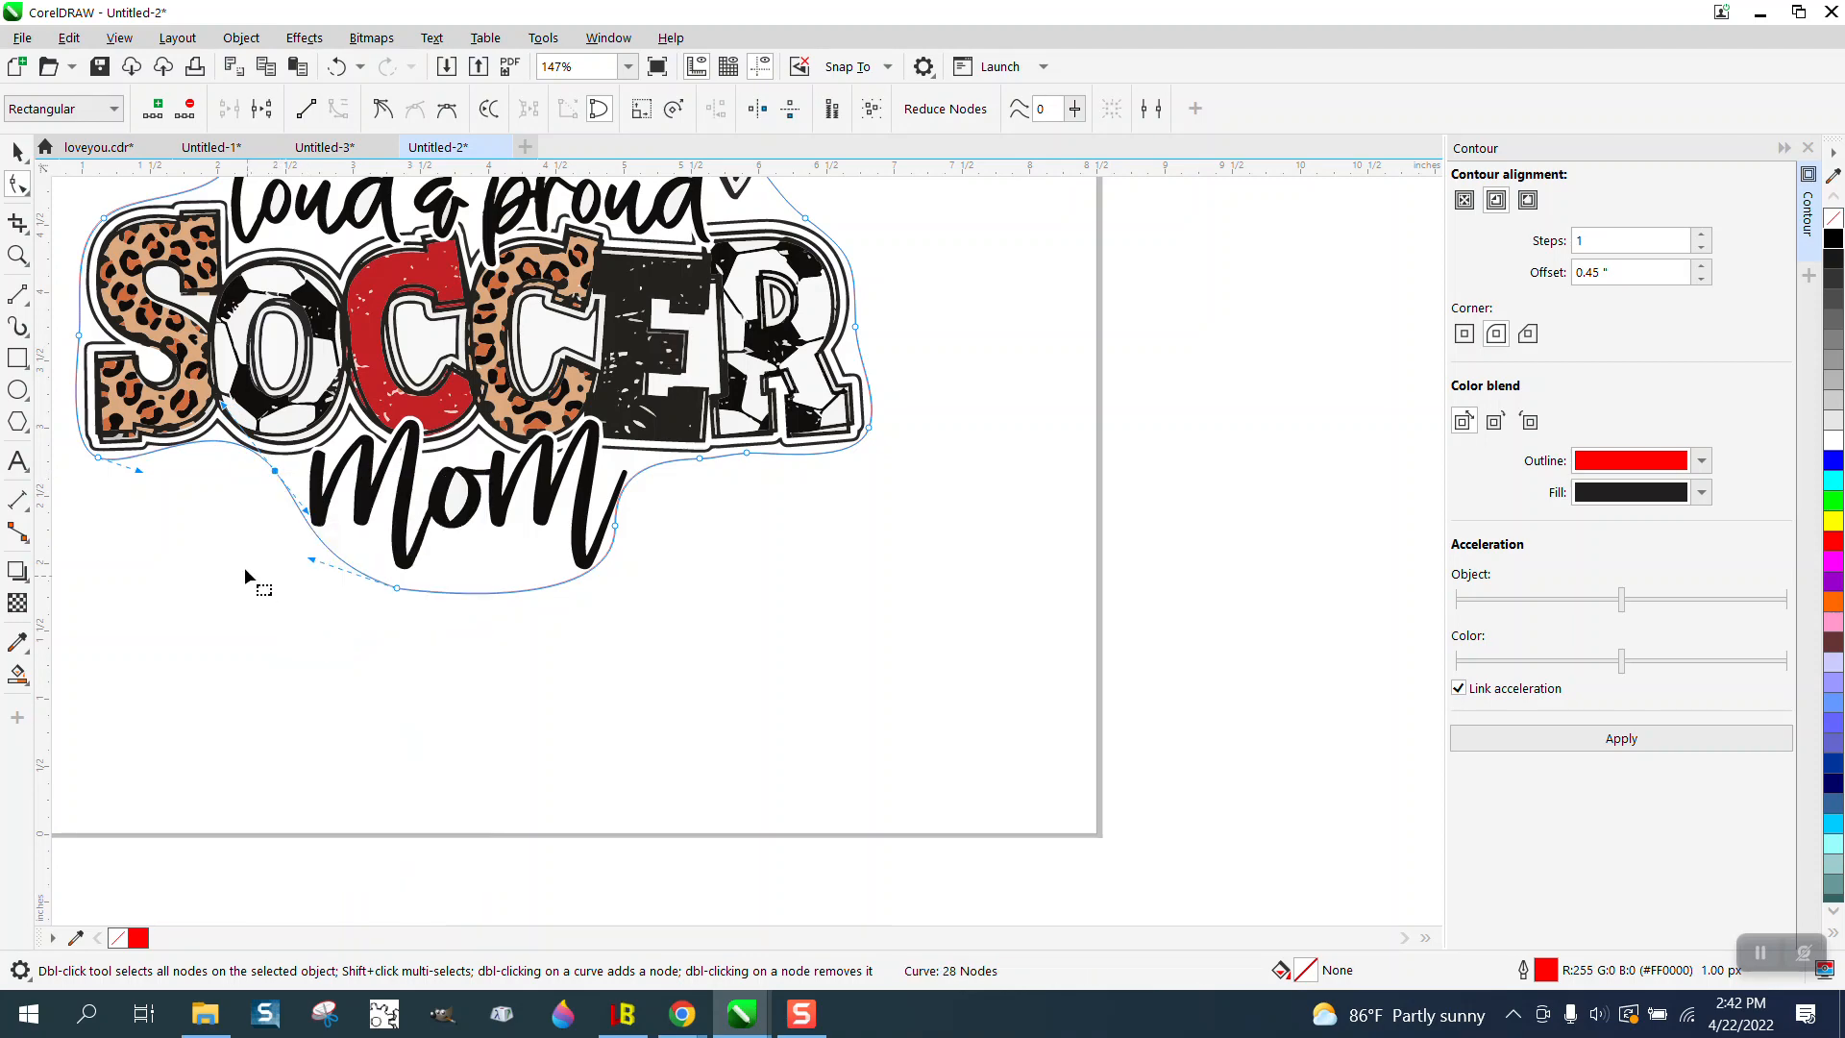
pyautogui.click(276, 476)
pyautogui.moveTo(306, 525); pyautogui.dragTo(298, 535)
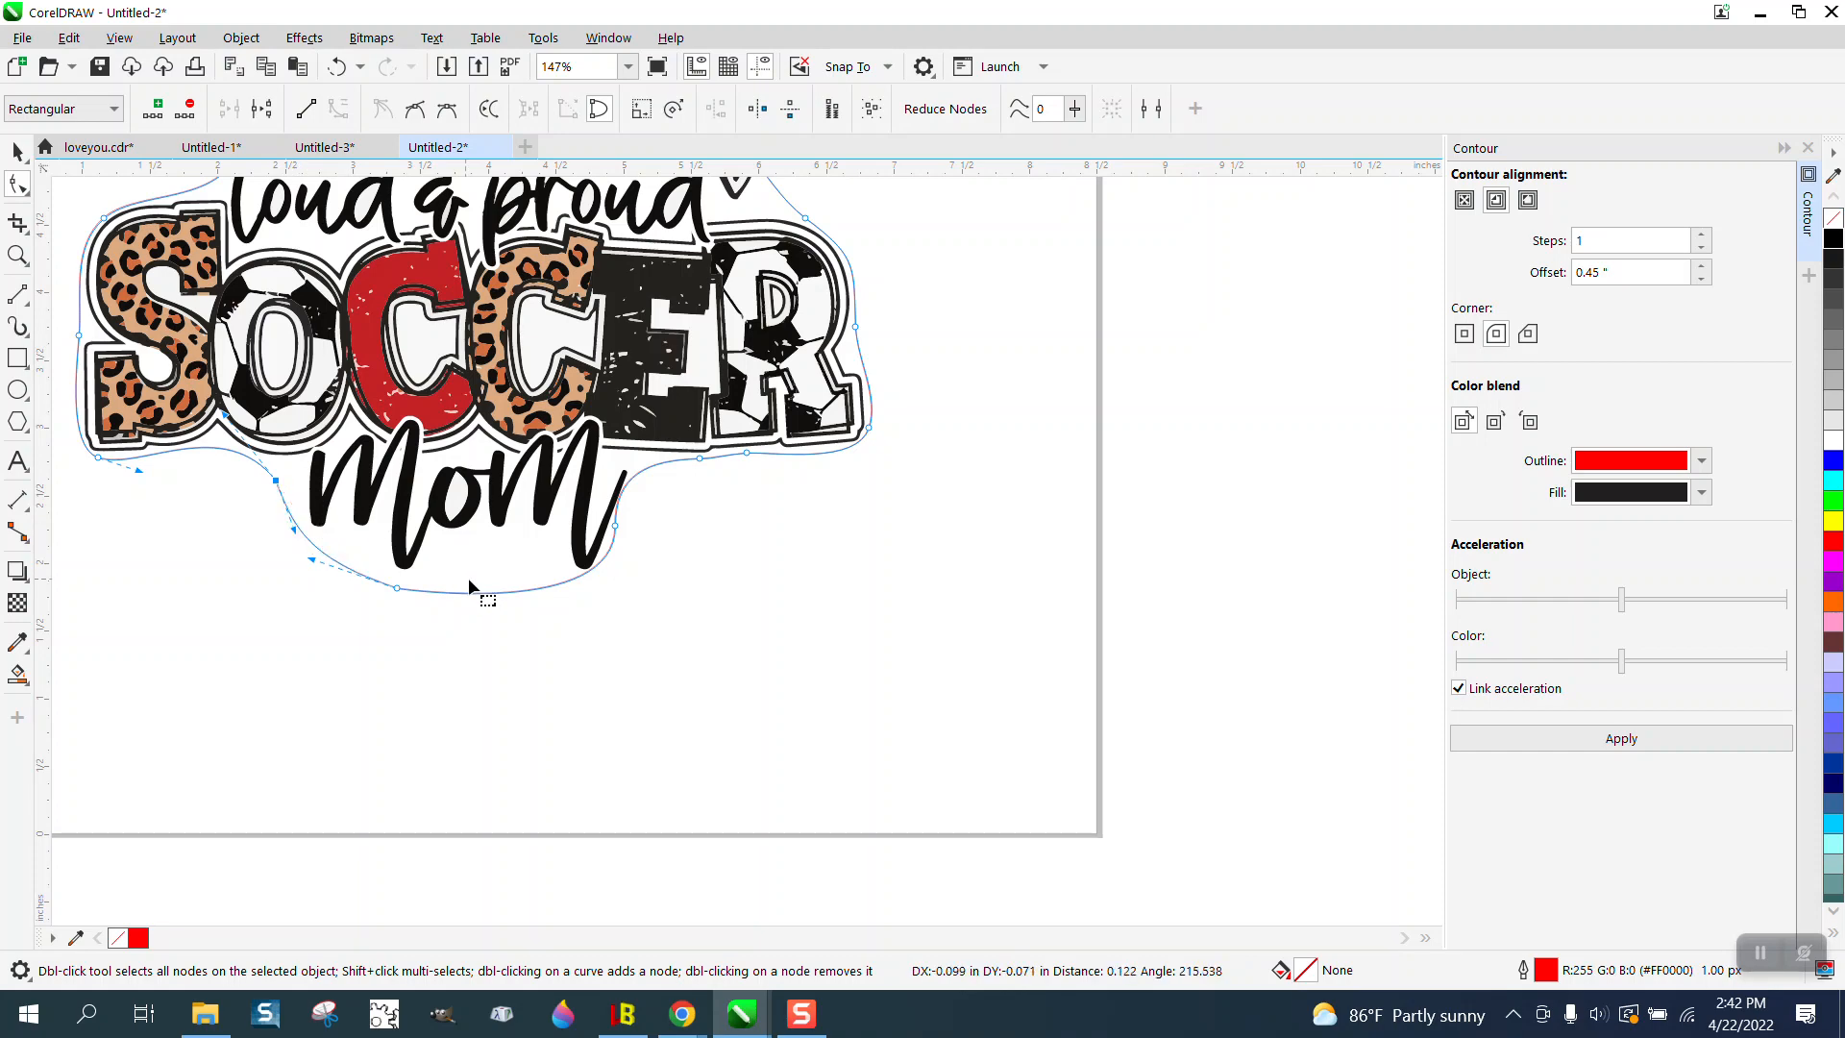
# - Delete the outline node beneath the first M of "Mom" to leave one smooth arc, and finish node editing
pyautogui.doubleClick(398, 587)
pyautogui.click(613, 527)
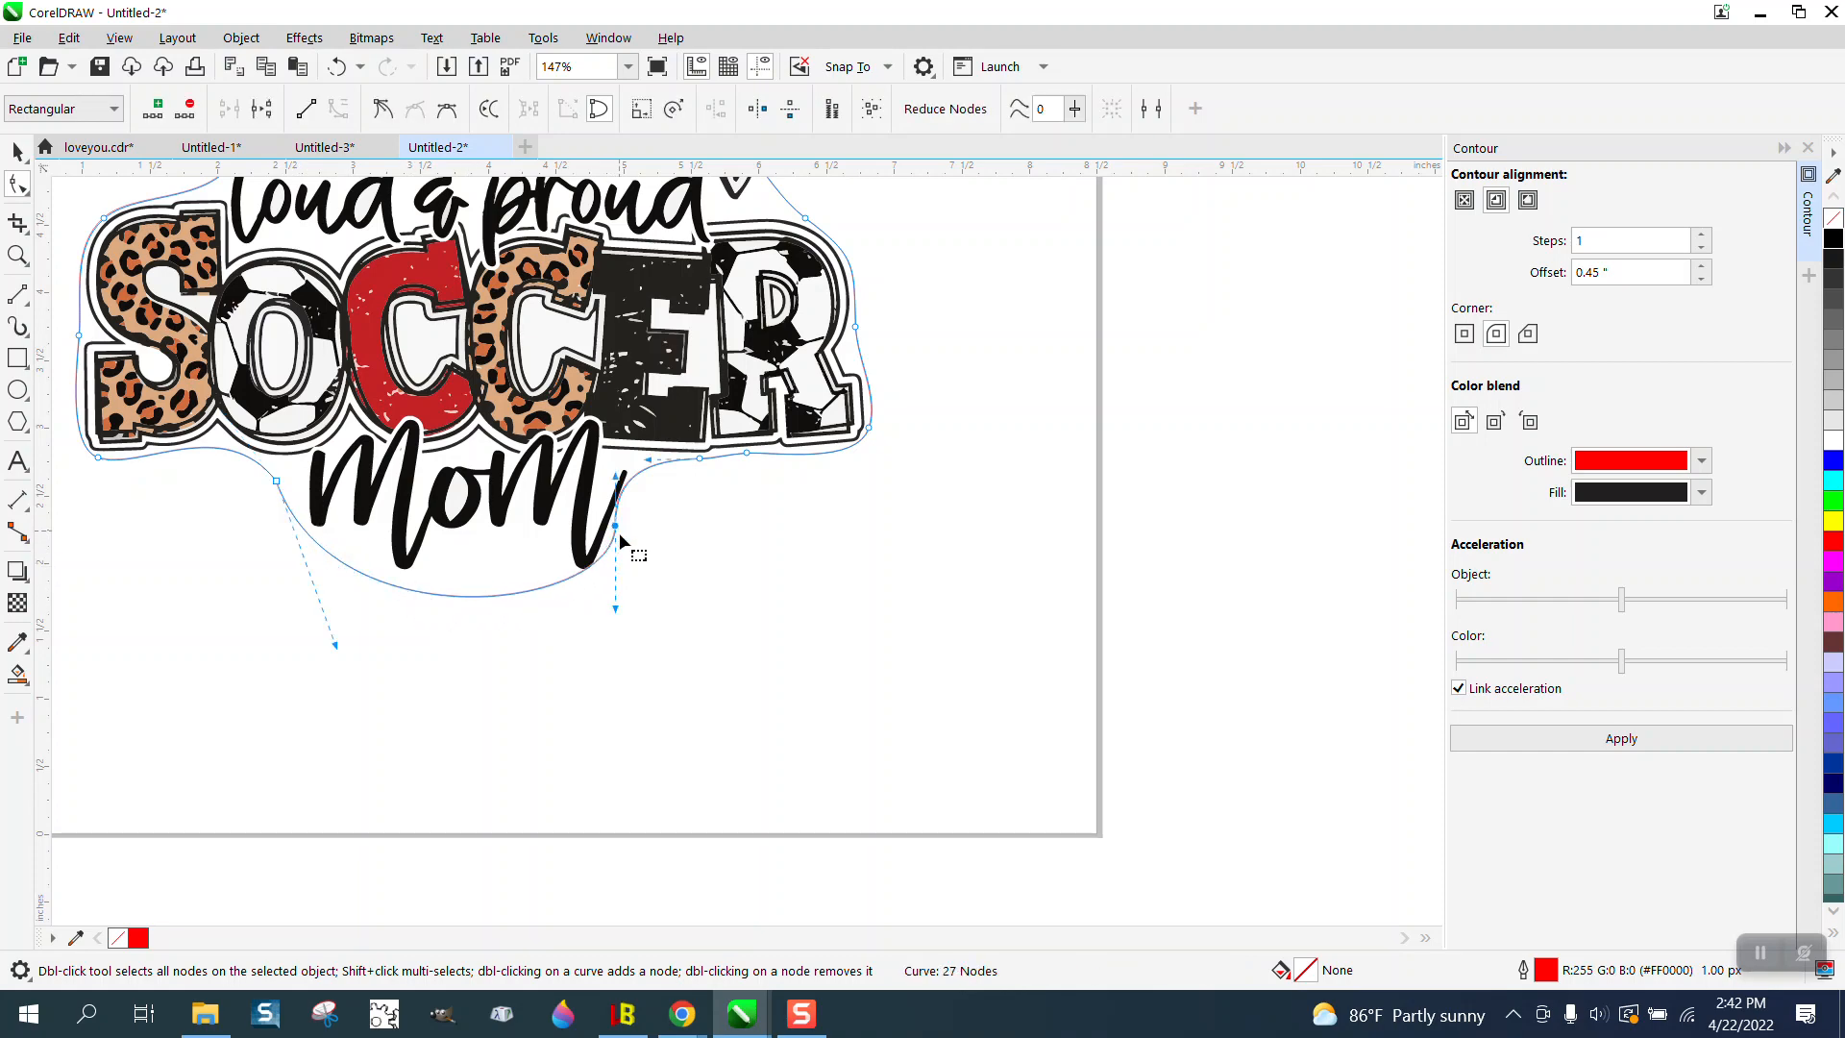
pyautogui.scroll(-1, 616, 608)
pyautogui.scroll(-1, 615, 607)
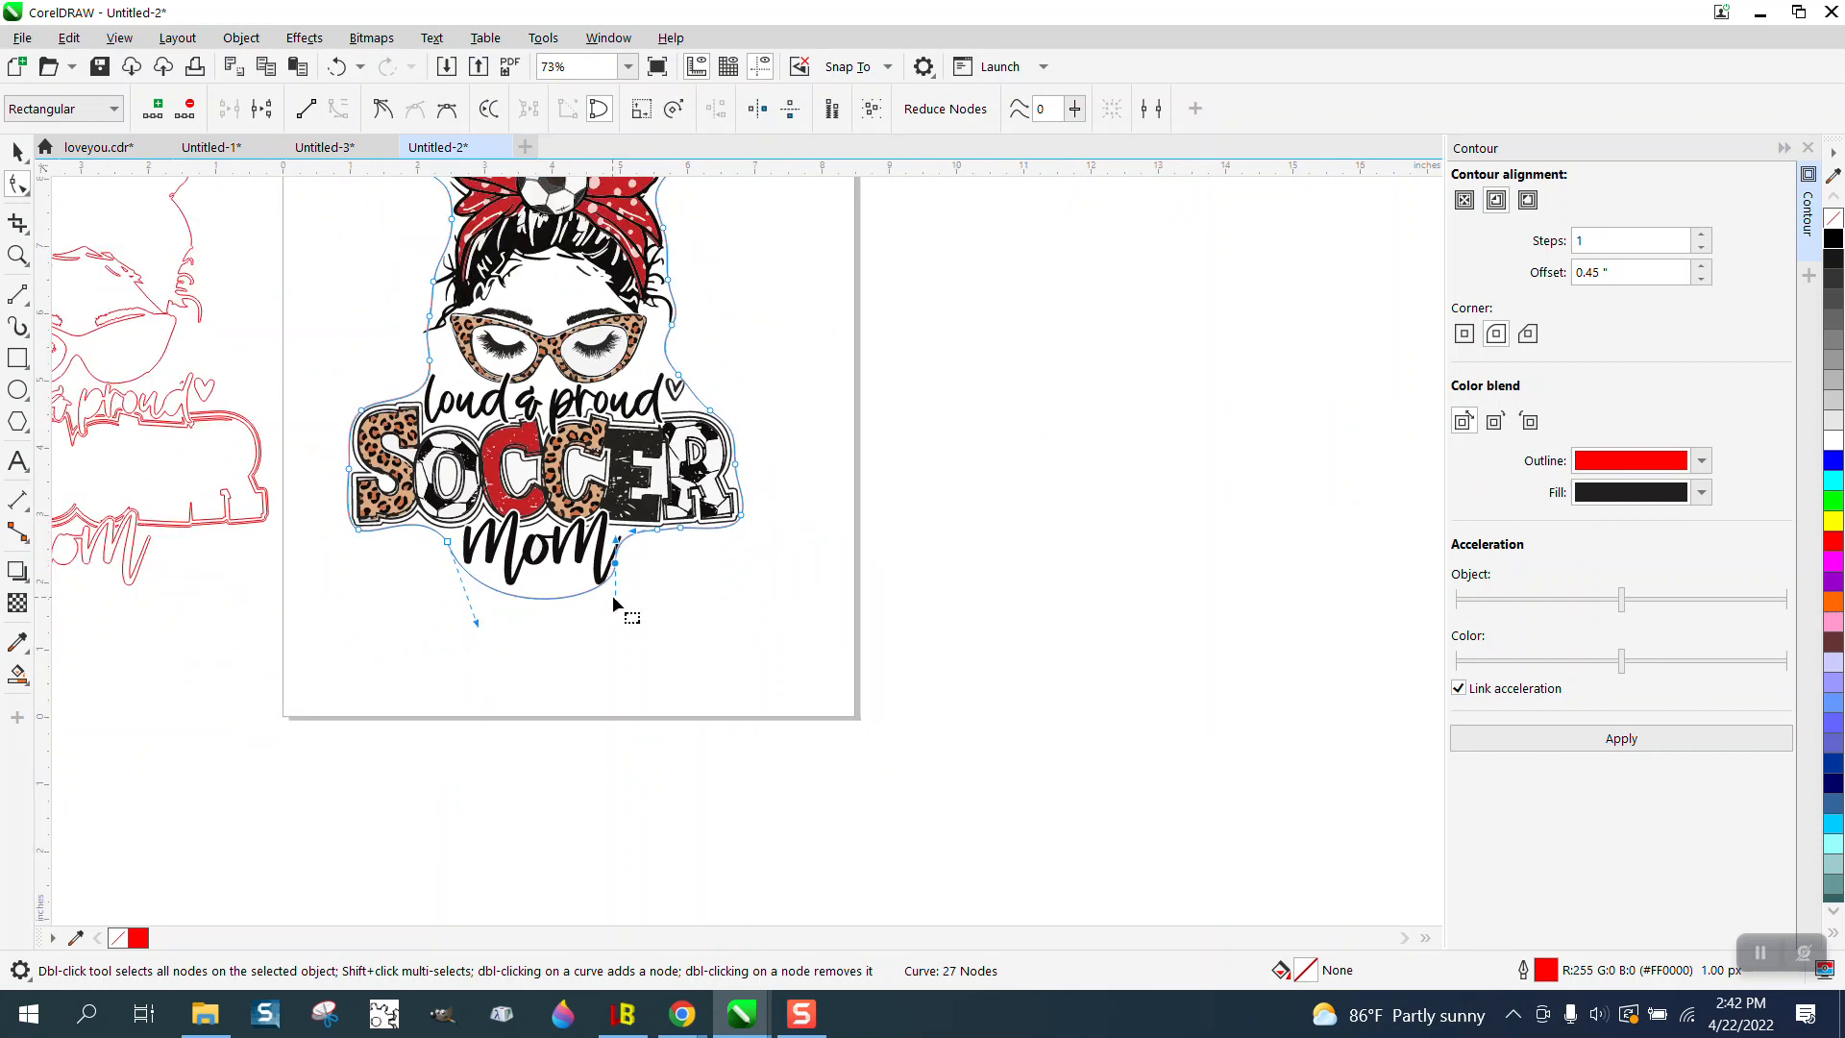
pyautogui.click(17, 152)
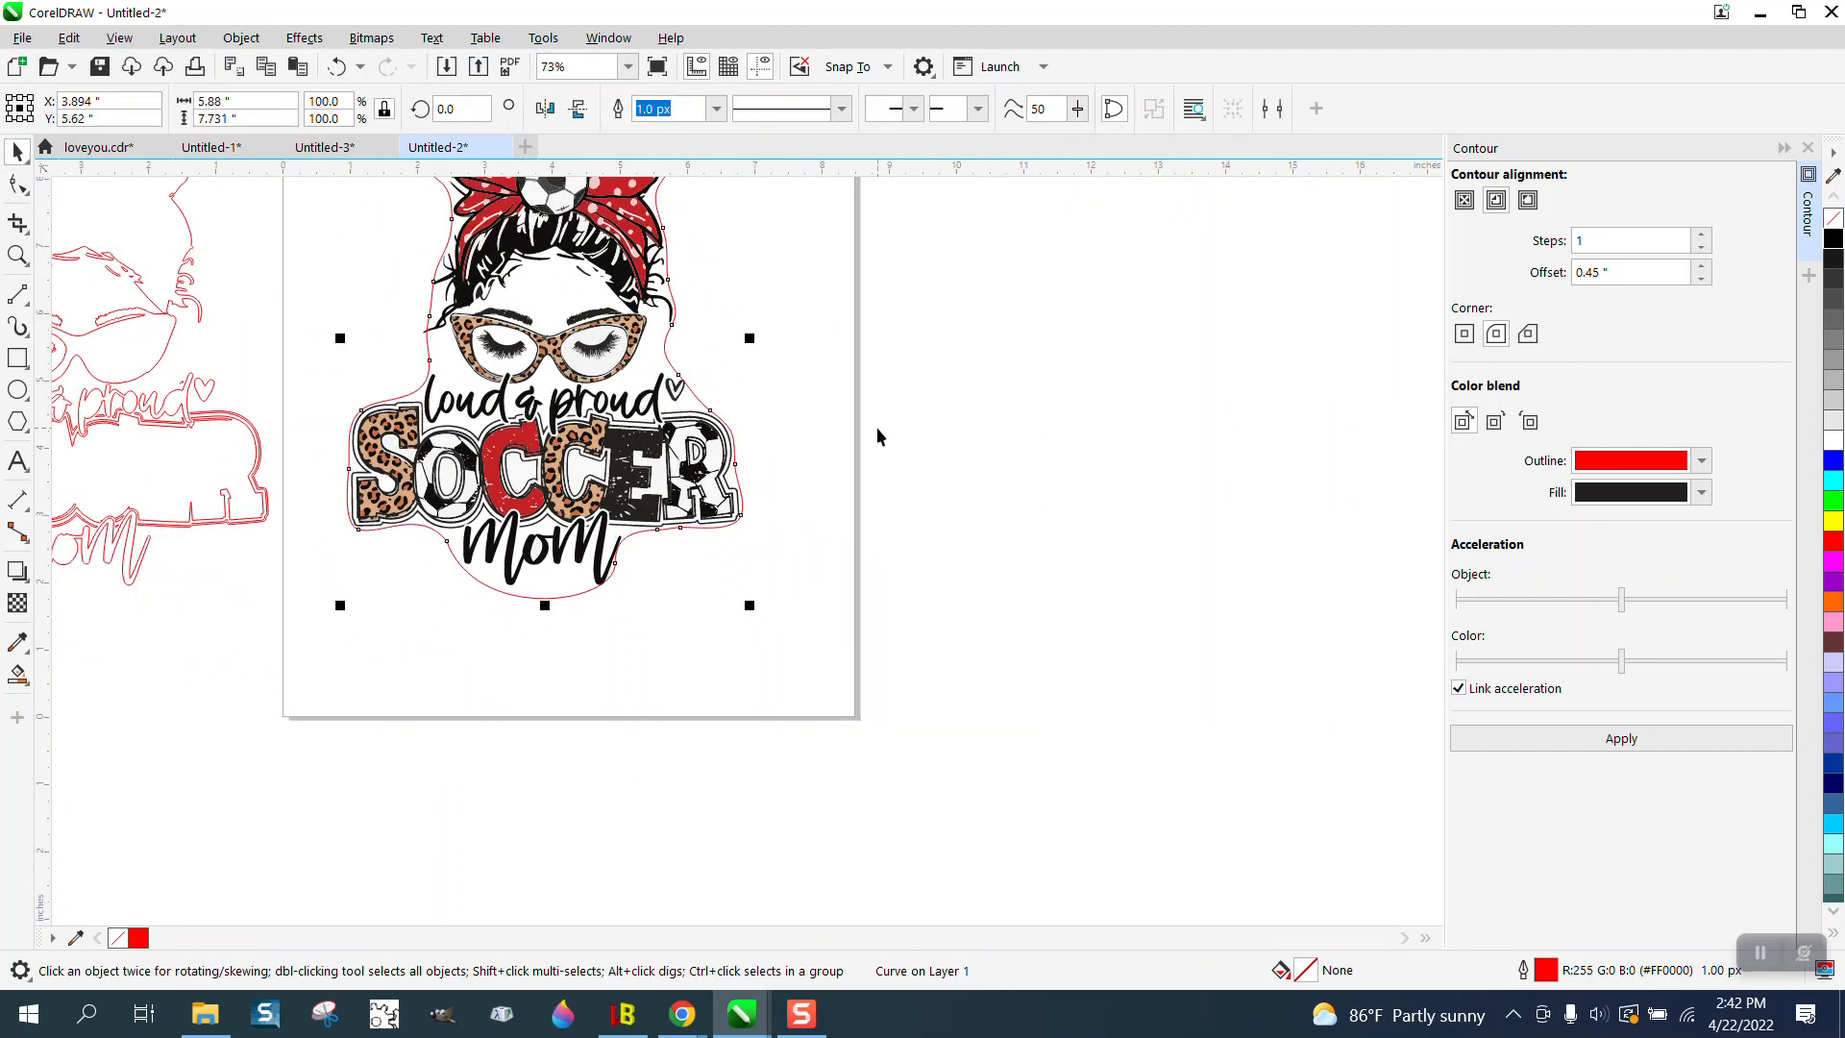